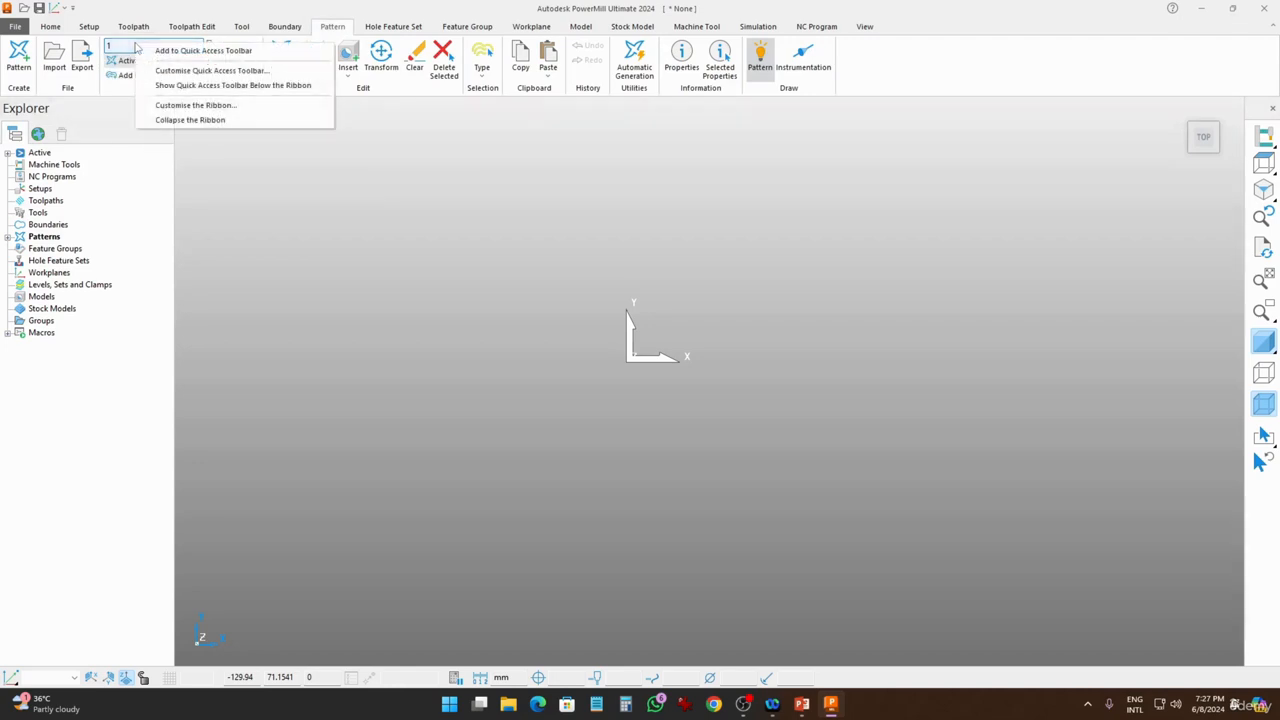
Draw a rectangle about 180 × 92 mm around the origin in pattern 1 with the Curve Editor and accept it.
{"action": "left_click", "coordinate": [120, 47]}
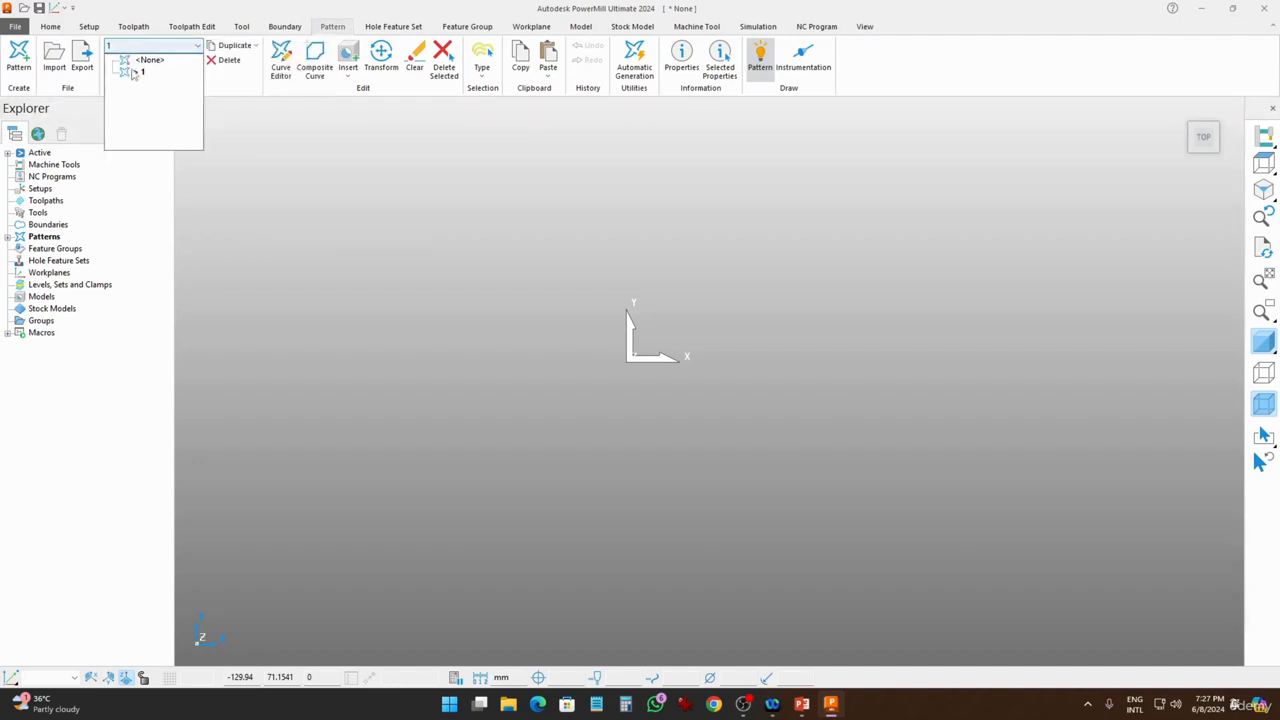
{"action": "left_click", "coordinate": [132, 75]}
{"action": "left_click", "coordinate": [132, 76]}
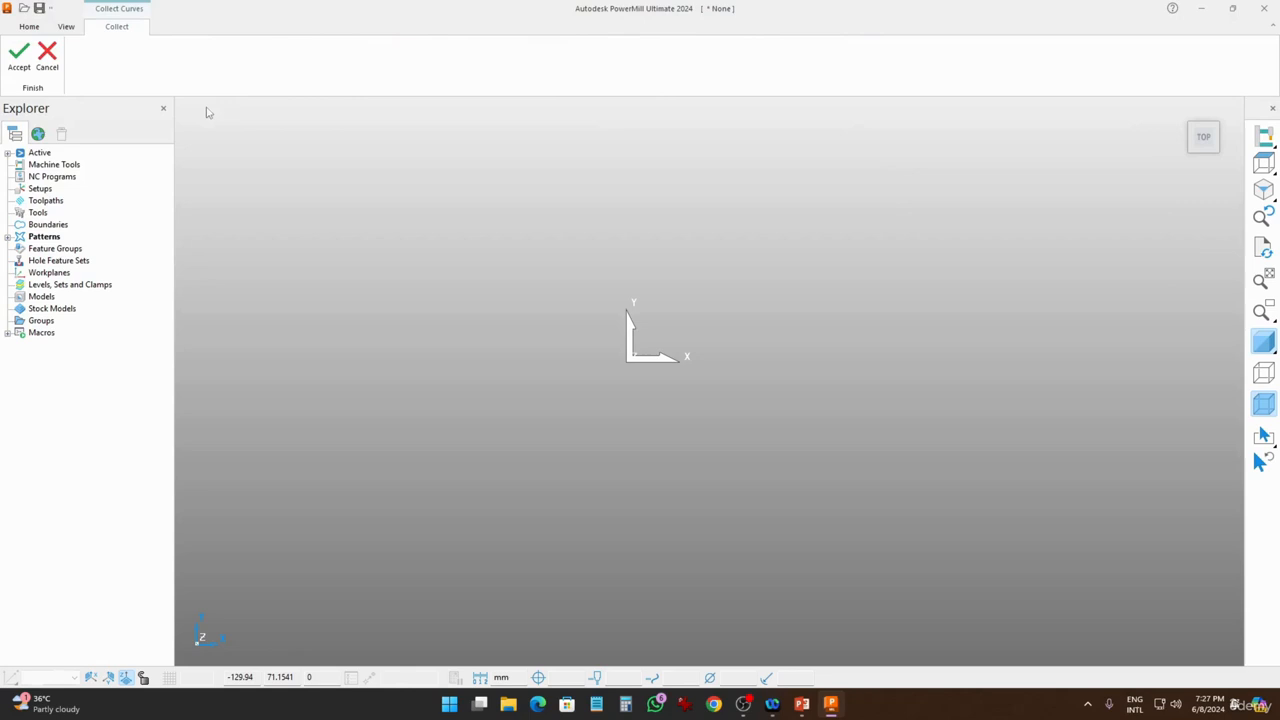
{"action": "left_click", "coordinate": [47, 56]}
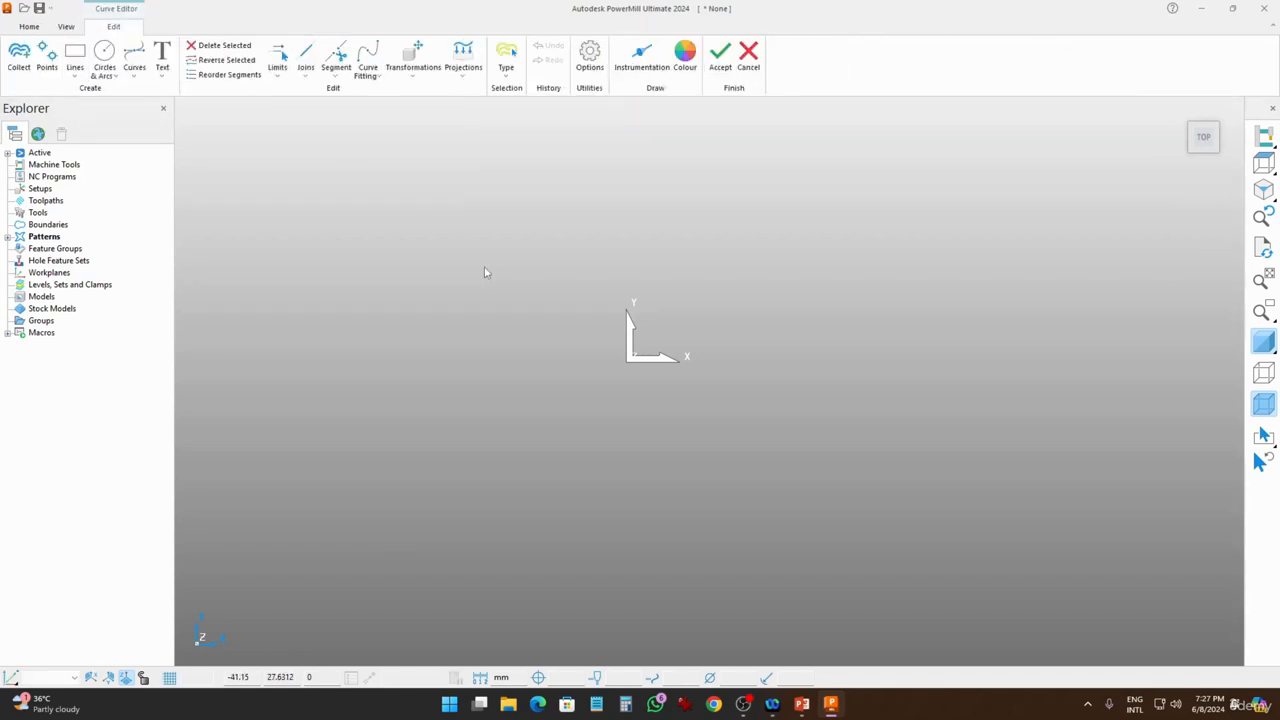
{"action": "left_click", "coordinate": [75, 62]}
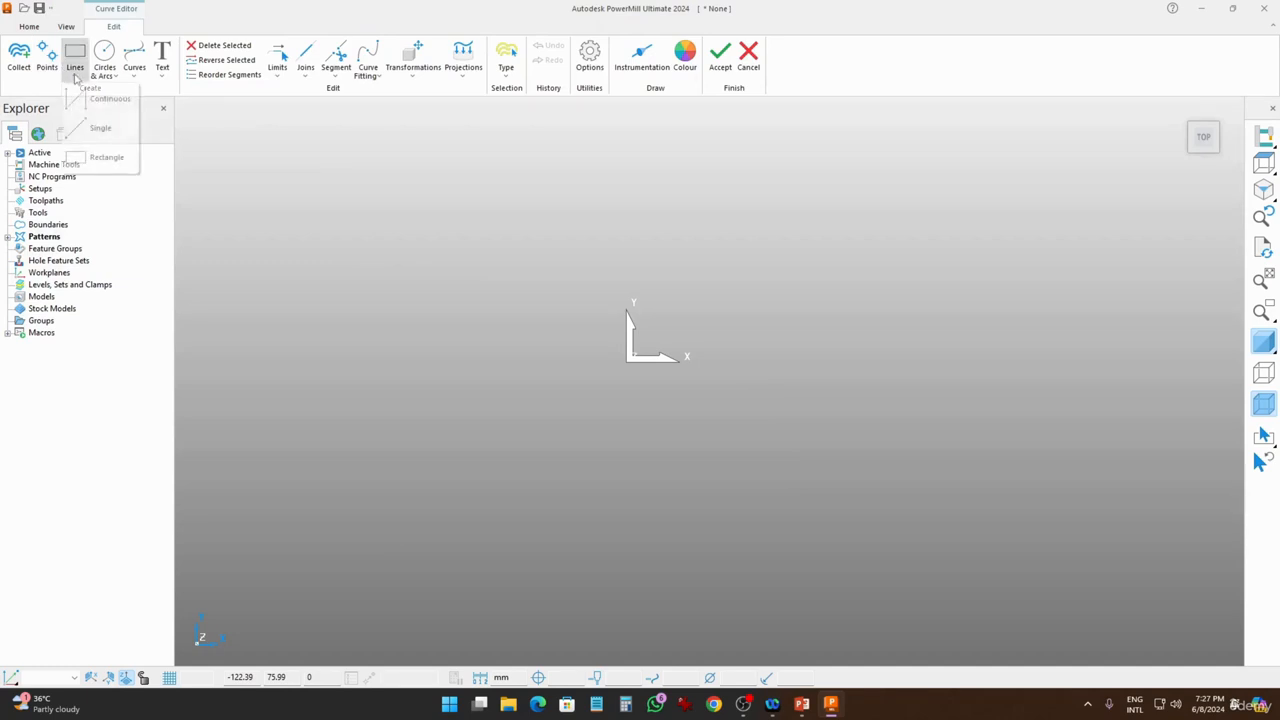
{"action": "left_click", "coordinate": [102, 160]}
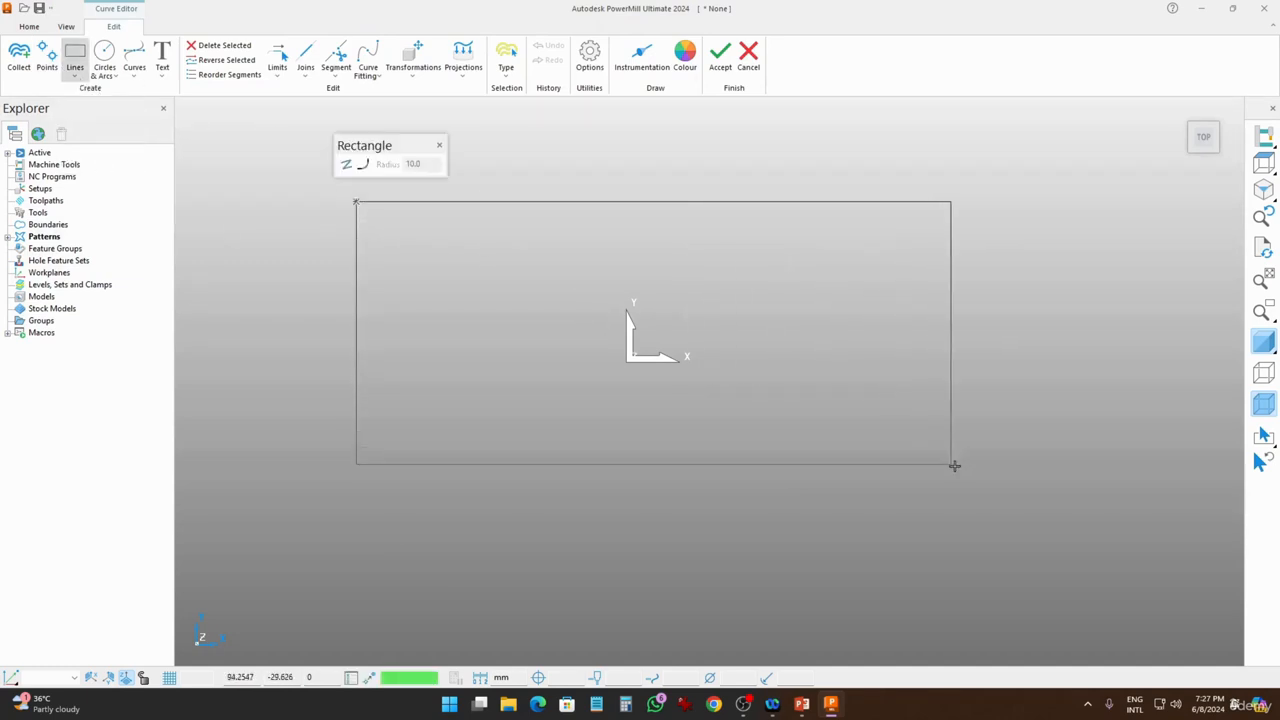
{"action": "left_click", "coordinate": [975, 520]}
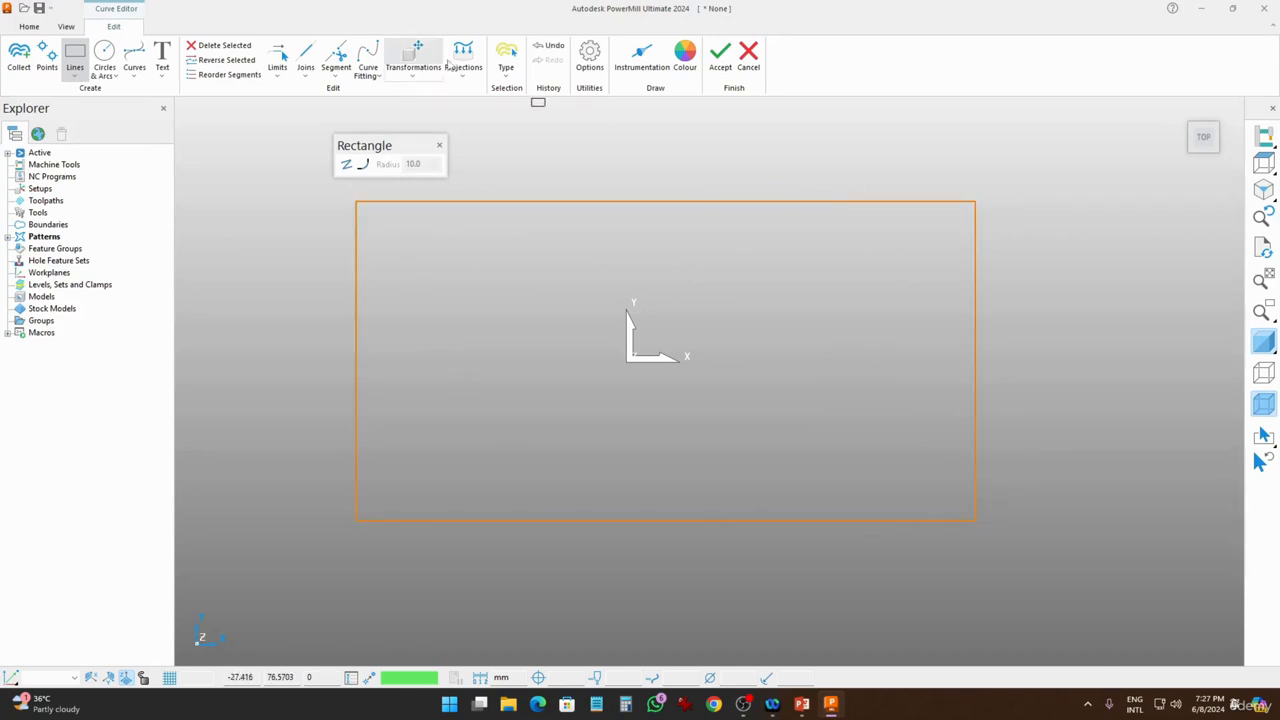
{"action": "left_click", "coordinate": [720, 55]}
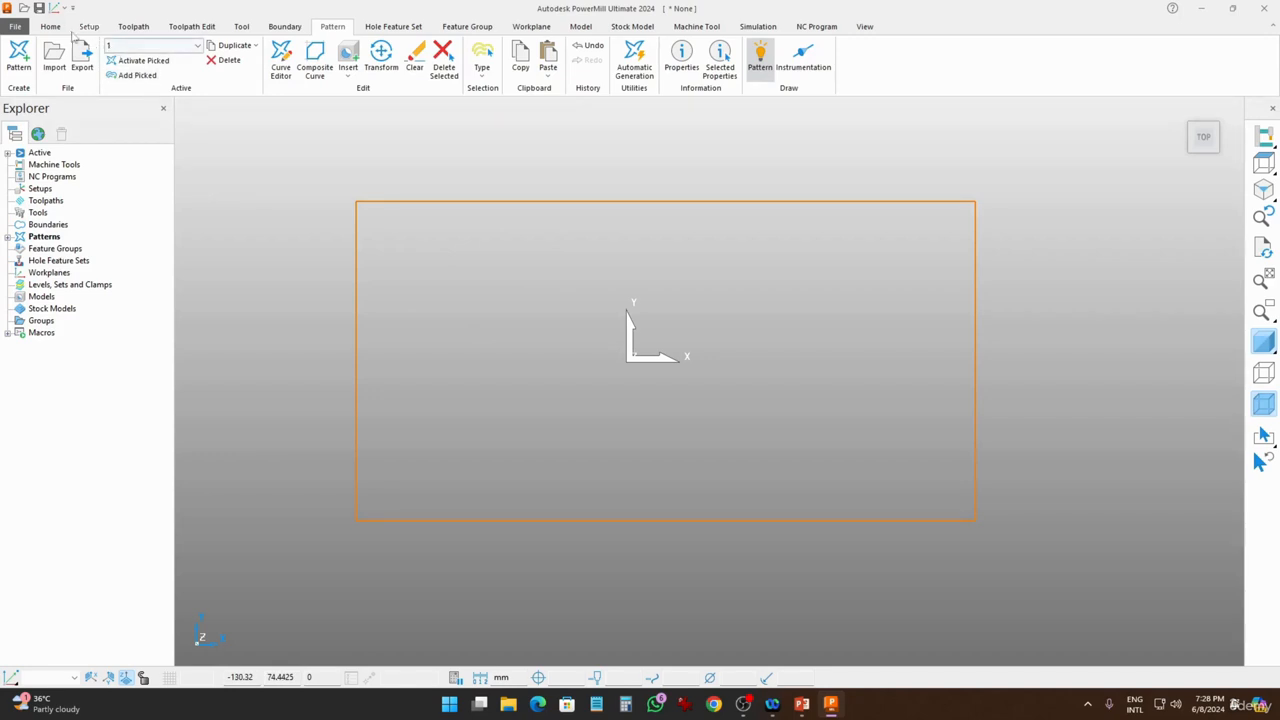
Calculate a box block from the active pattern with the Active Workplane as coordinate system.
{"action": "left_click", "coordinate": [58, 28]}
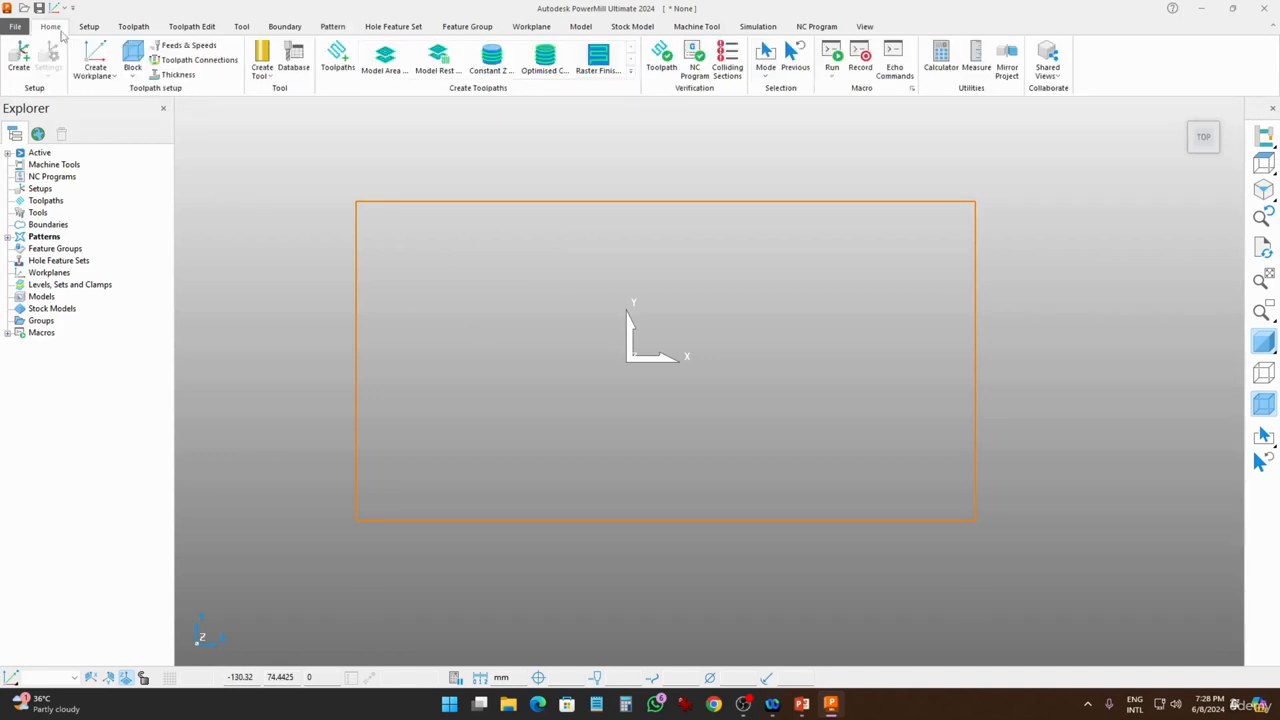
{"action": "left_click", "coordinate": [133, 55]}
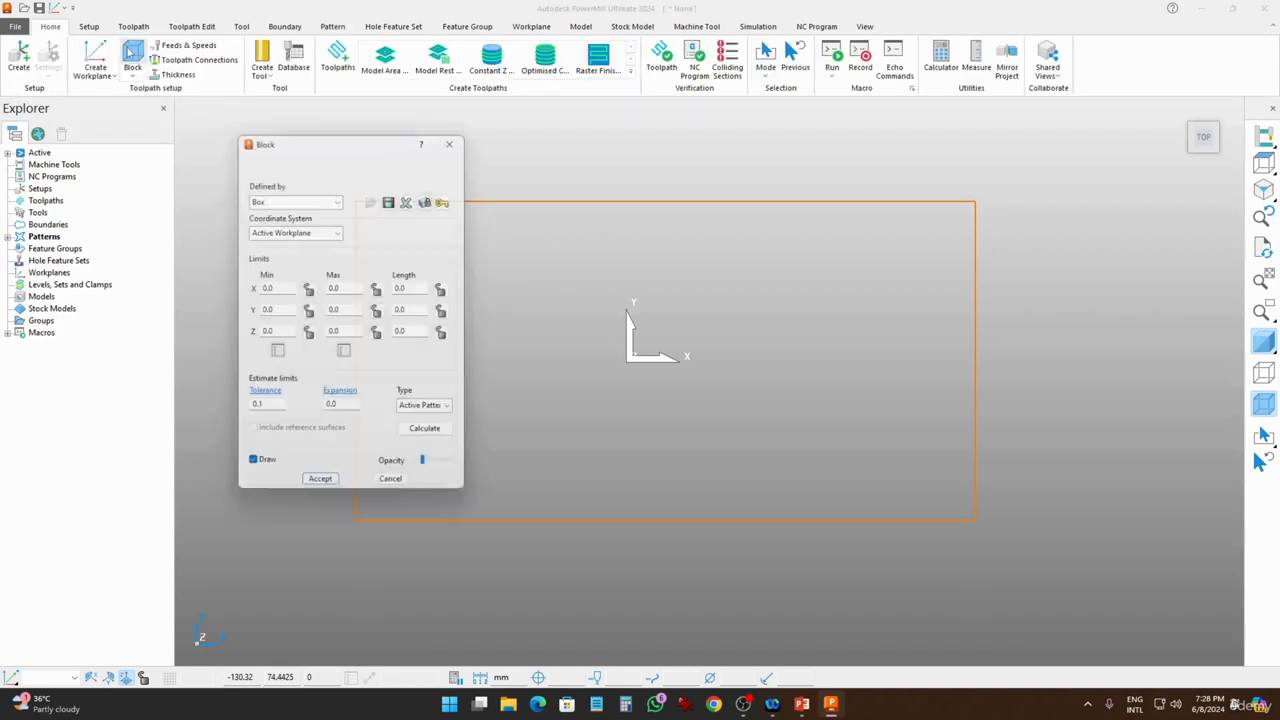
{"action": "left_click", "coordinate": [425, 415]}
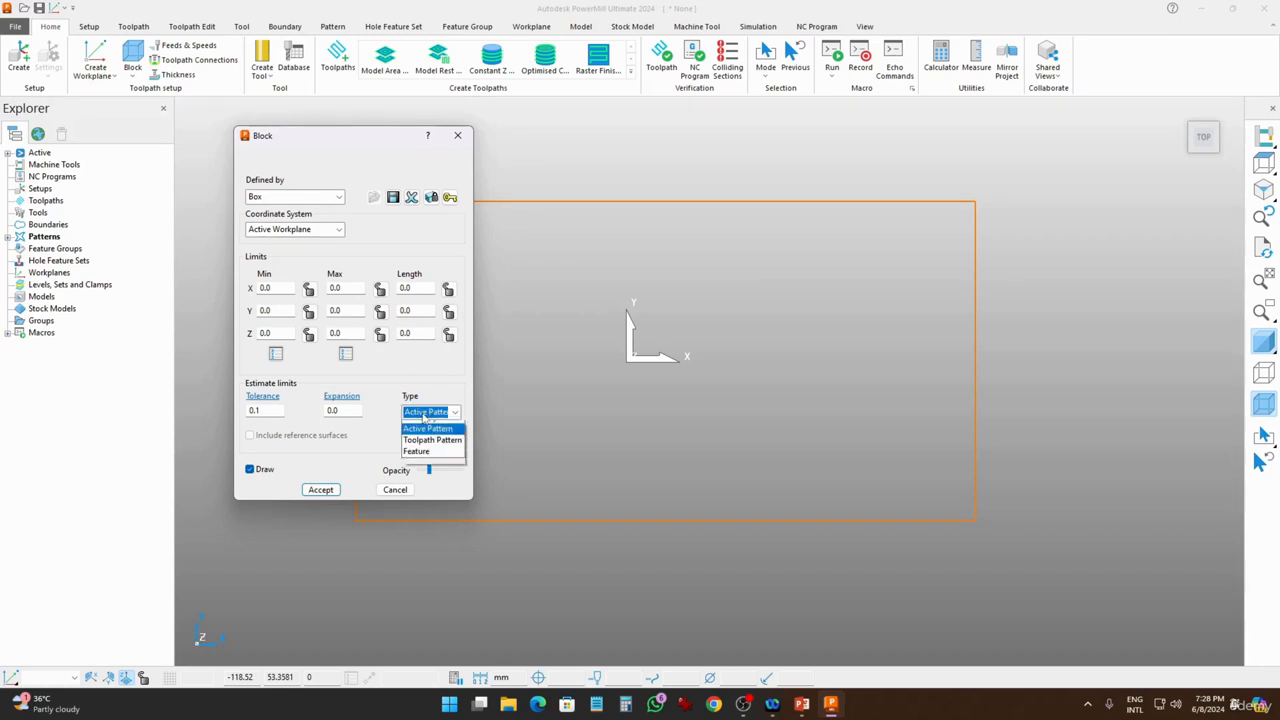
{"action": "left_click", "coordinate": [421, 449]}
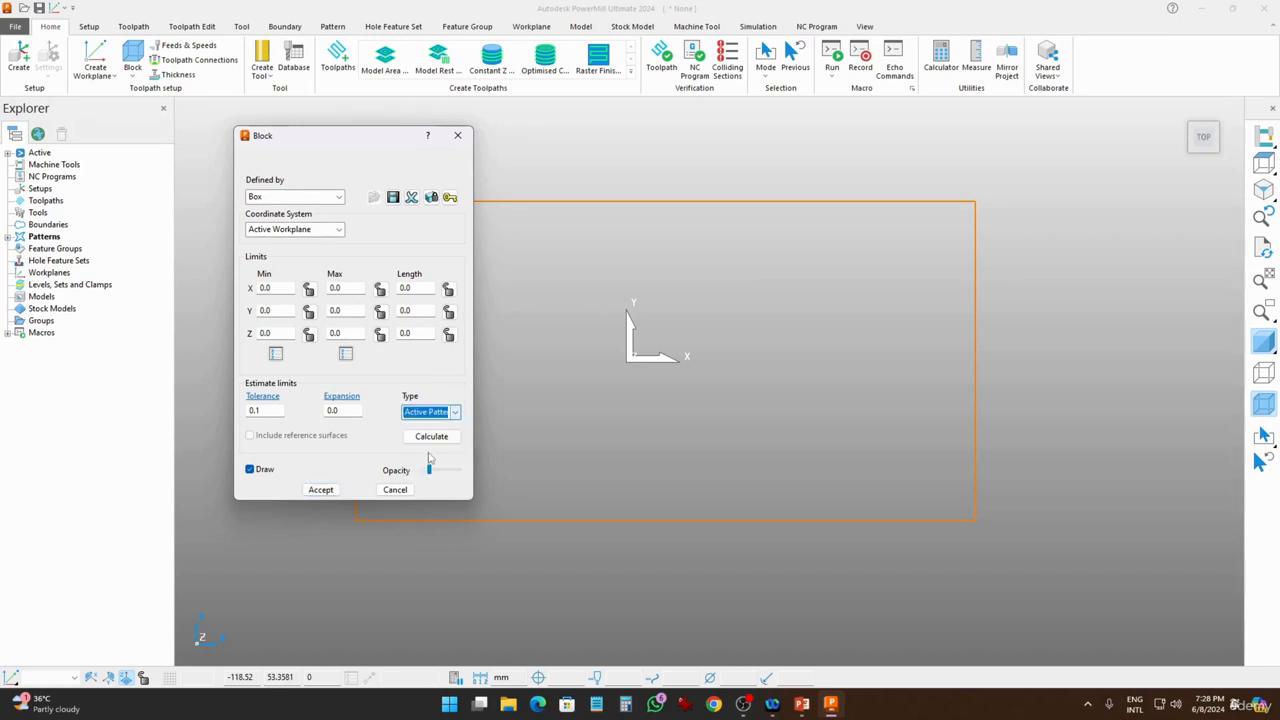
{"action": "left_click", "coordinate": [432, 436]}
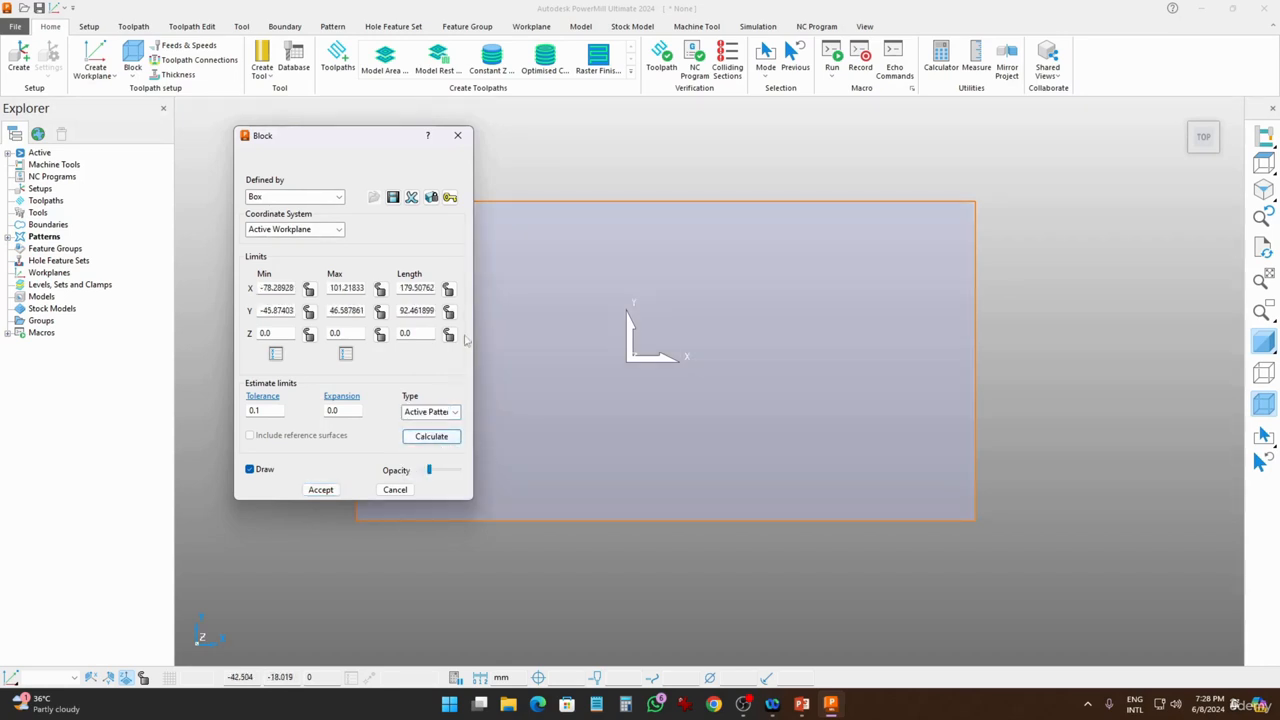
Try a block X length of 190 mm with the Y length increased by 10 mm, and recalculate the limits from the pattern.
{"action": "double_click", "coordinate": [430, 290]}
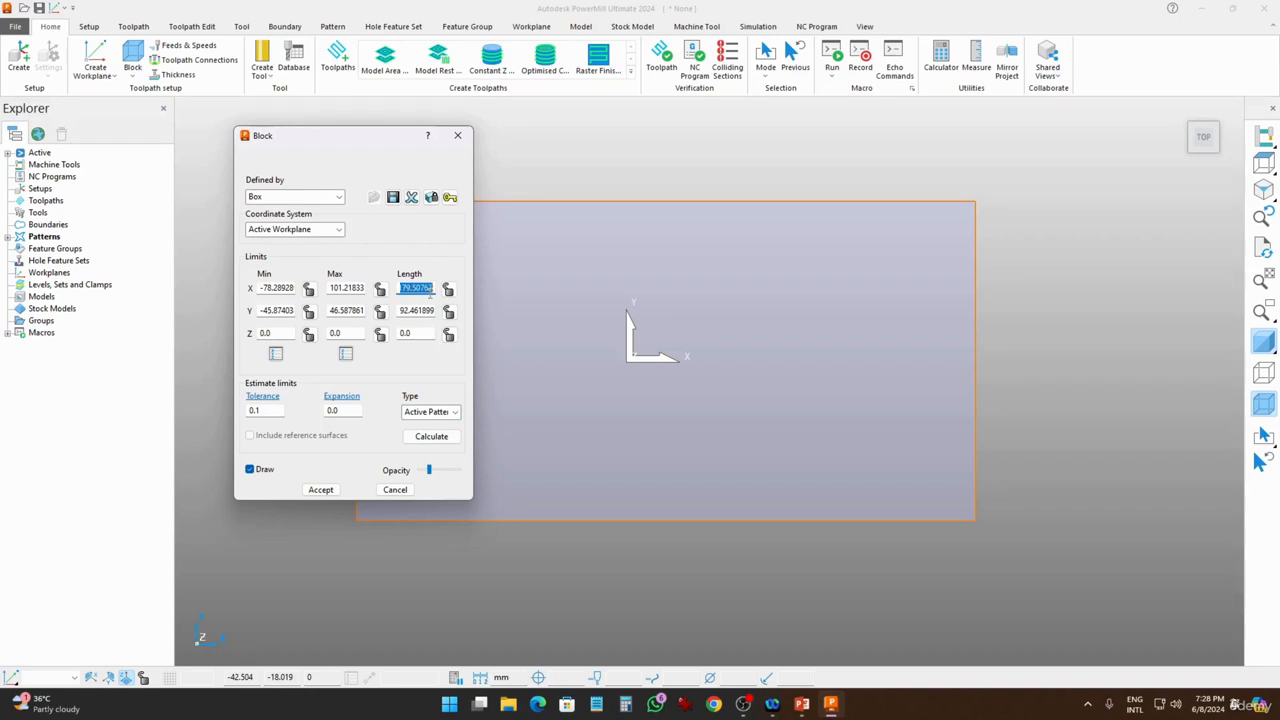
{"action": "type", "text": "200"}
{"action": "key", "text": "Tab"}
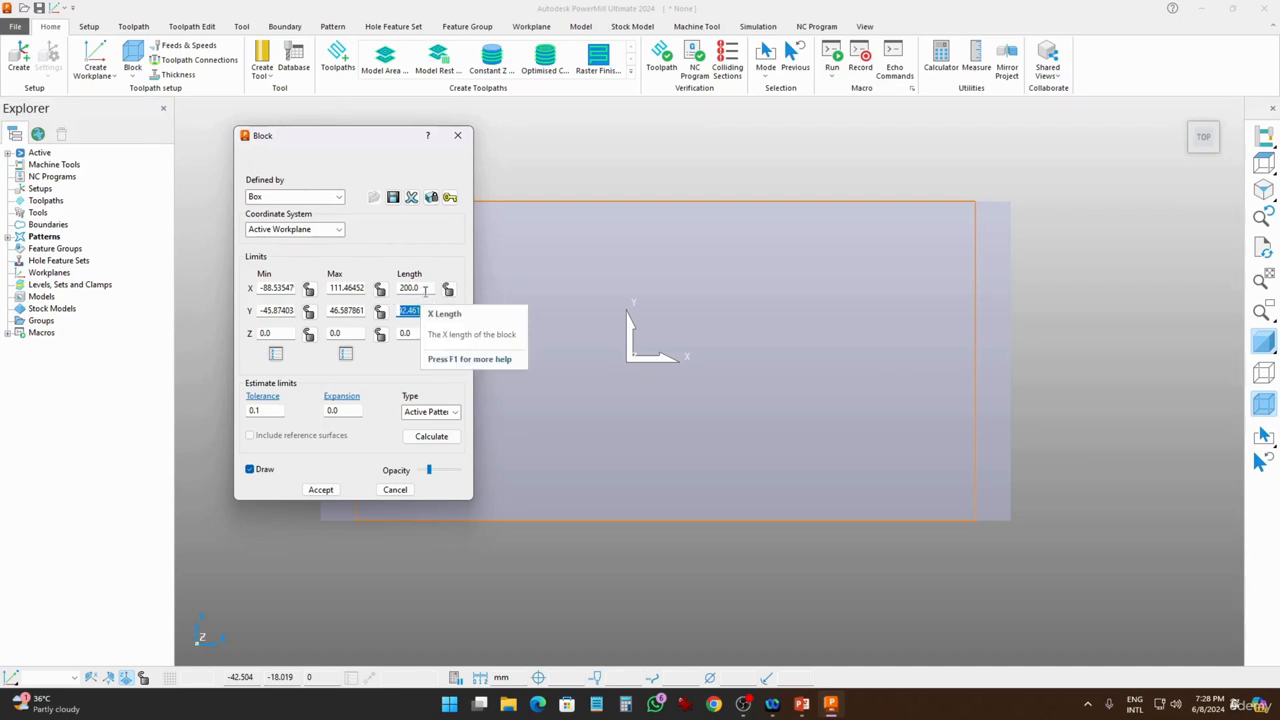
{"action": "left_click", "coordinate": [420, 290]}
{"action": "type", "text": "190"}
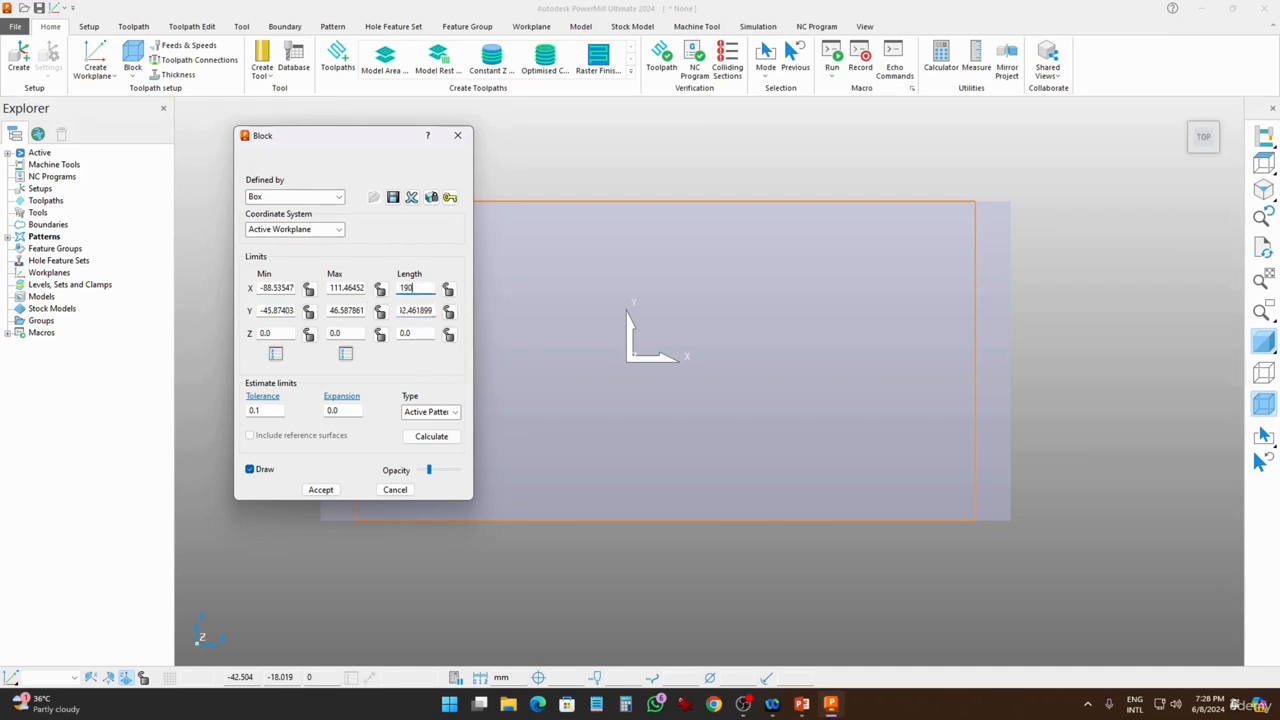
{"action": "key", "text": "Return"}
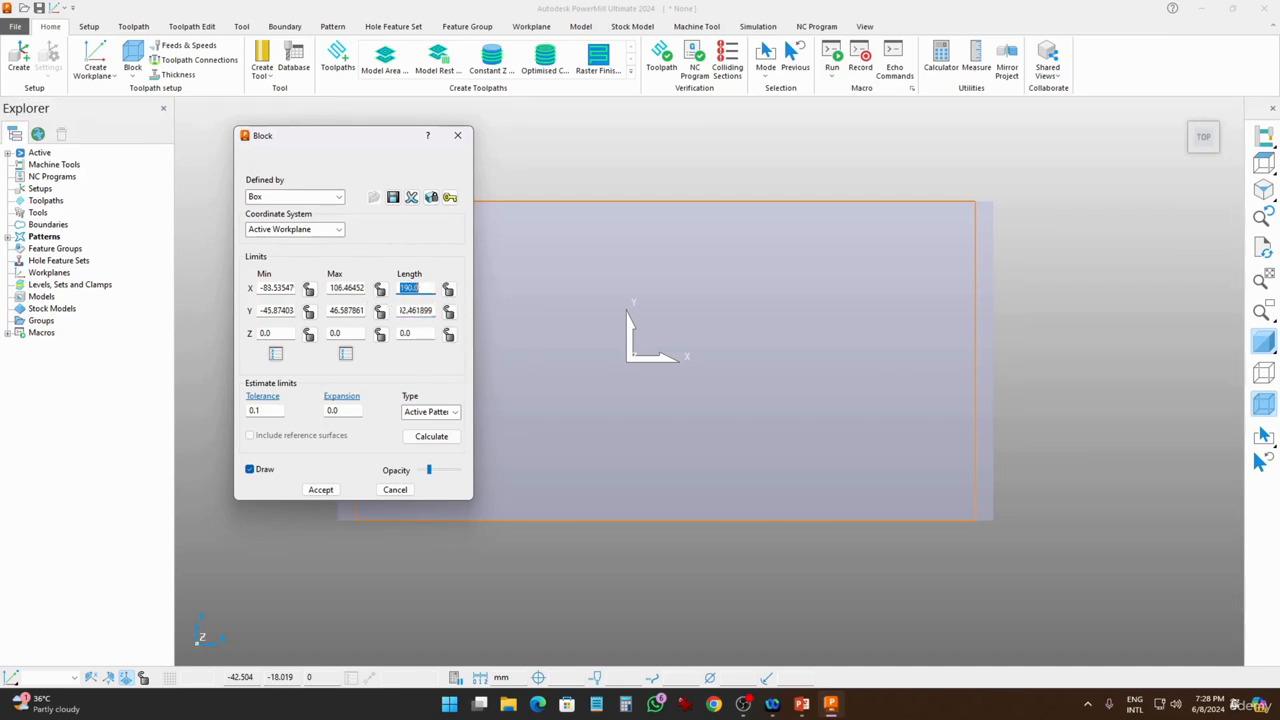
{"action": "left_click", "coordinate": [427, 311]}
{"action": "left_click", "coordinate": [433, 311]}
{"action": "type", "text": "+10"}
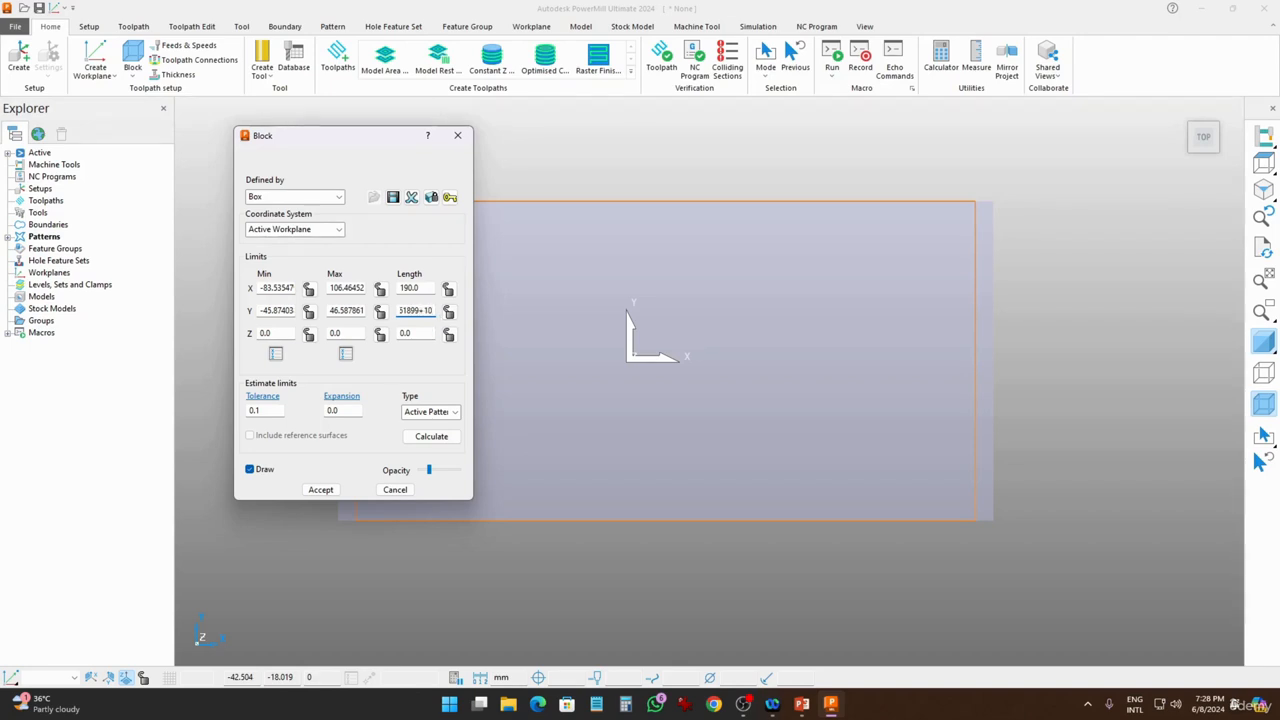
{"action": "key", "text": "Return"}
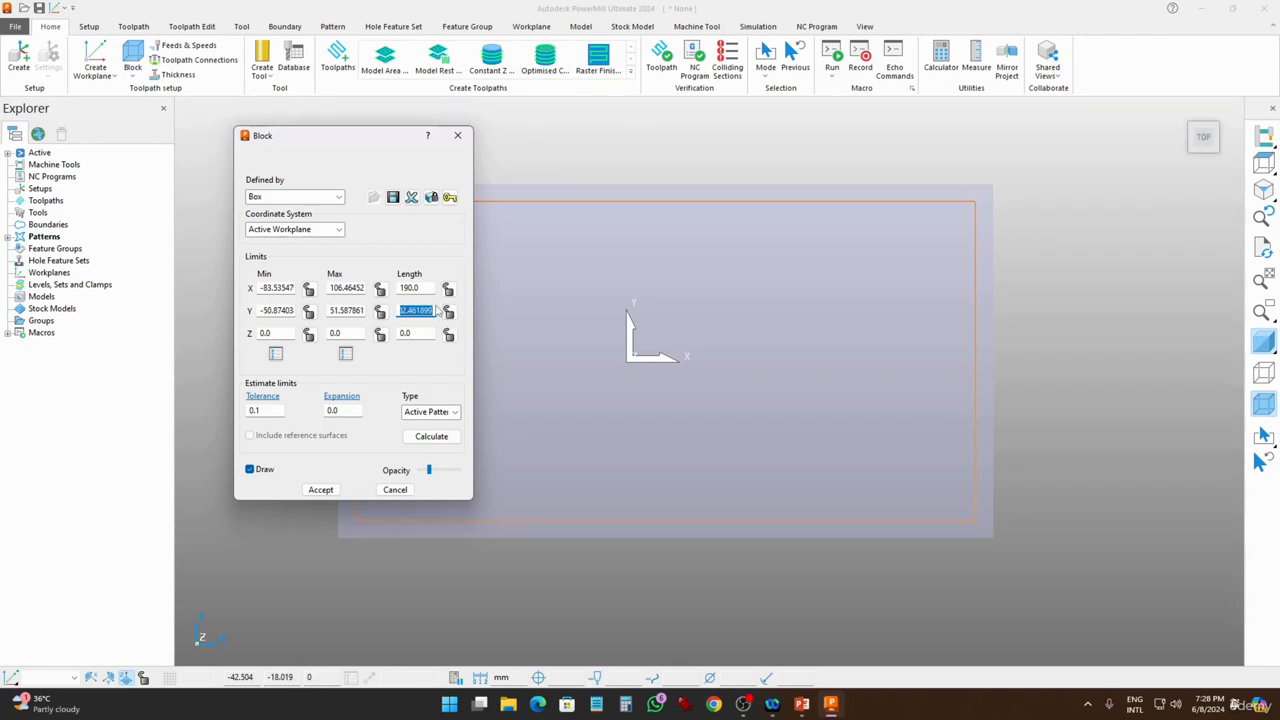
{"action": "left_click", "coordinate": [431, 436]}
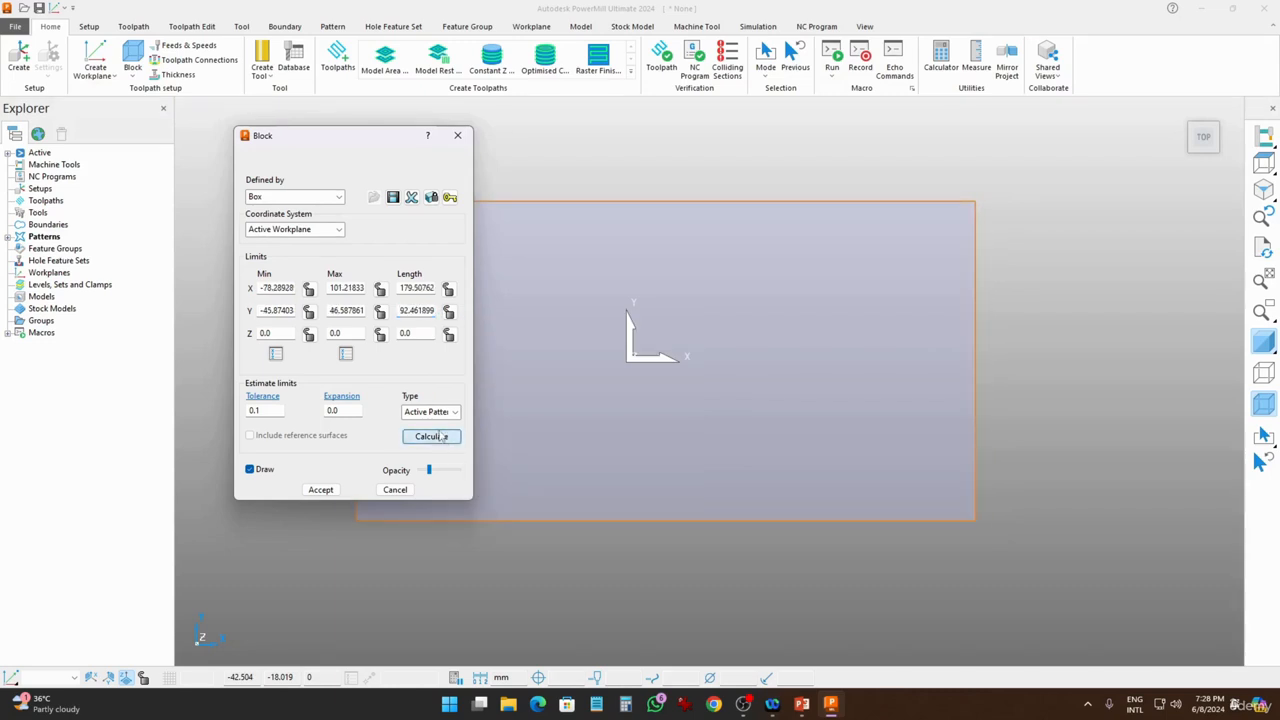
Increase the block's calculated X and Y lengths by 10 mm each.
{"action": "left_click", "coordinate": [412, 288]}
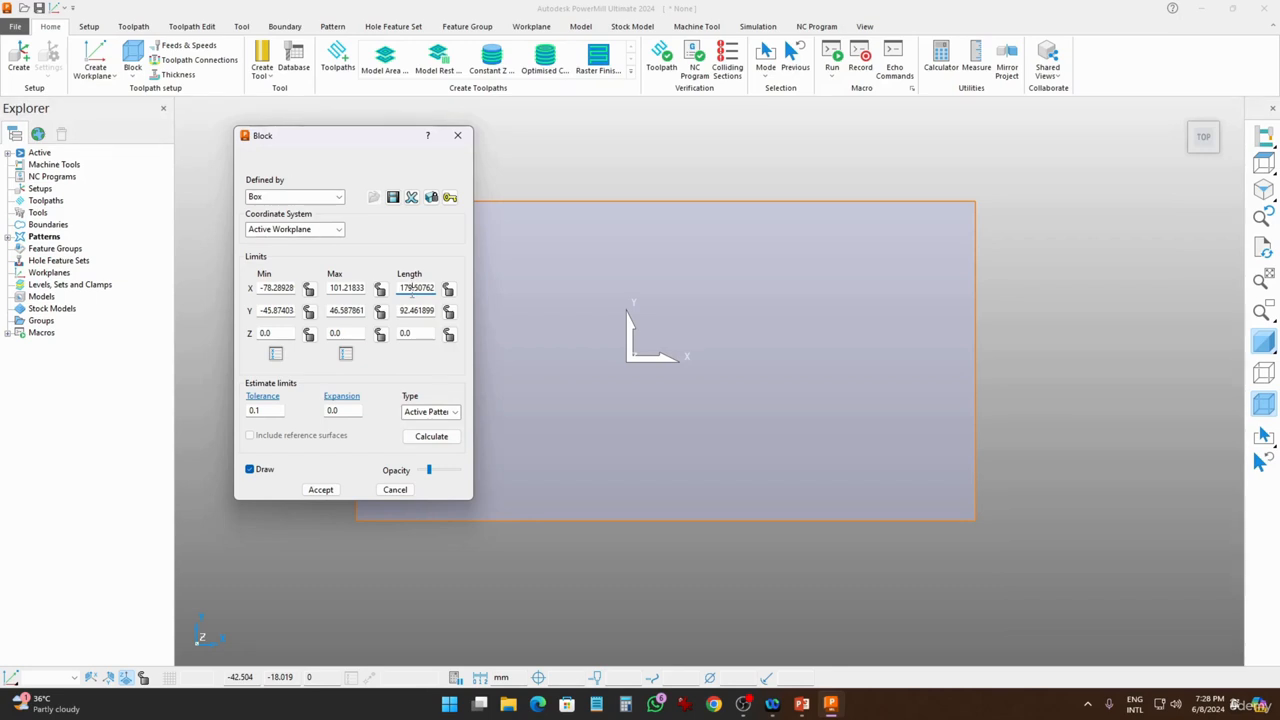
{"action": "key", "text": "End"}
{"action": "type", "text": "+10"}
{"action": "left_click", "coordinate": [417, 310]}
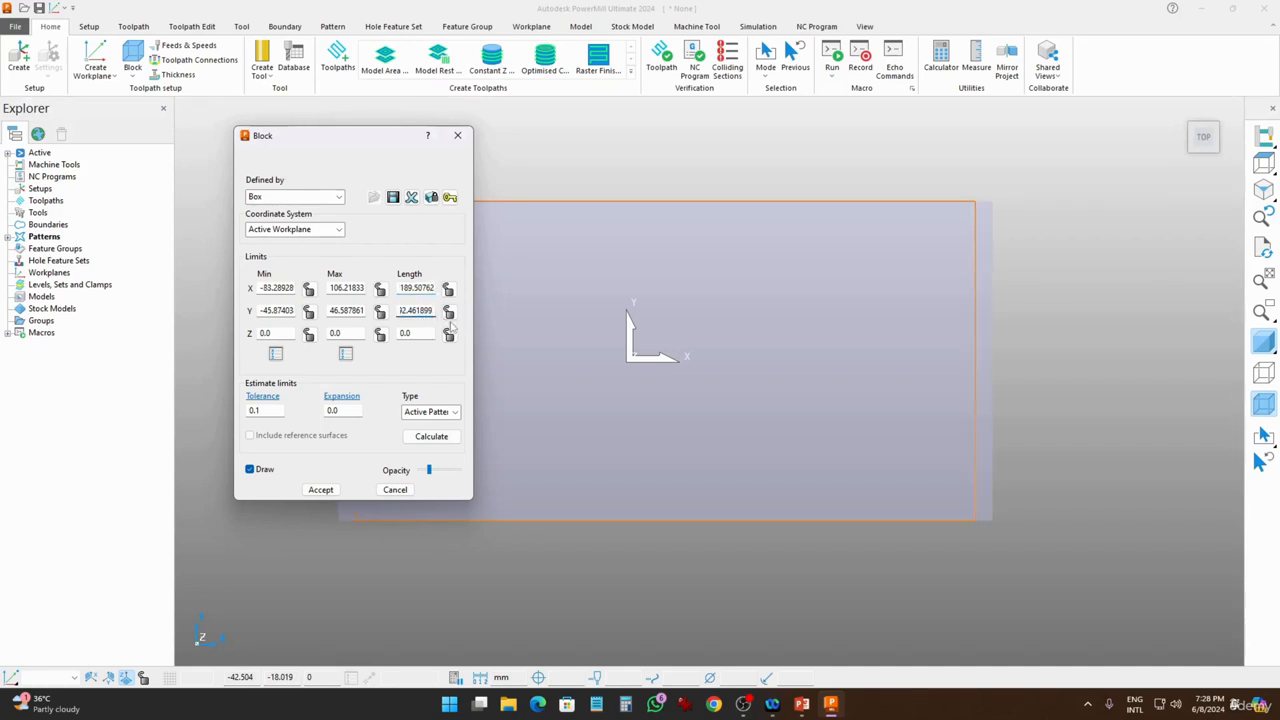
{"action": "type", "text": "+10"}
Give the block a locked Z length of 20 mm with its Z maximum at 0, and accept it.
{"action": "left_click", "coordinate": [423, 332]}
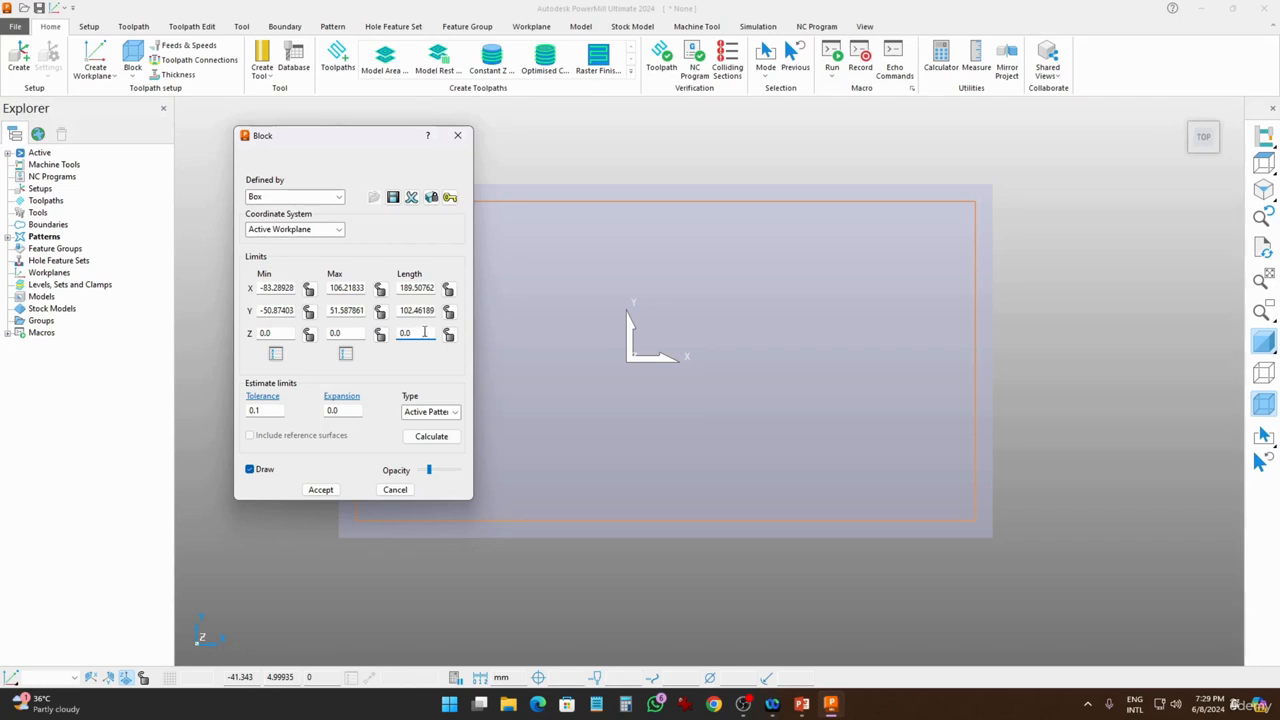
{"action": "left_click_drag", "start_coordinate": [423, 332], "coordinate": [359, 332]}
{"action": "type", "text": "20"}
{"action": "left_click", "coordinate": [349, 333]}
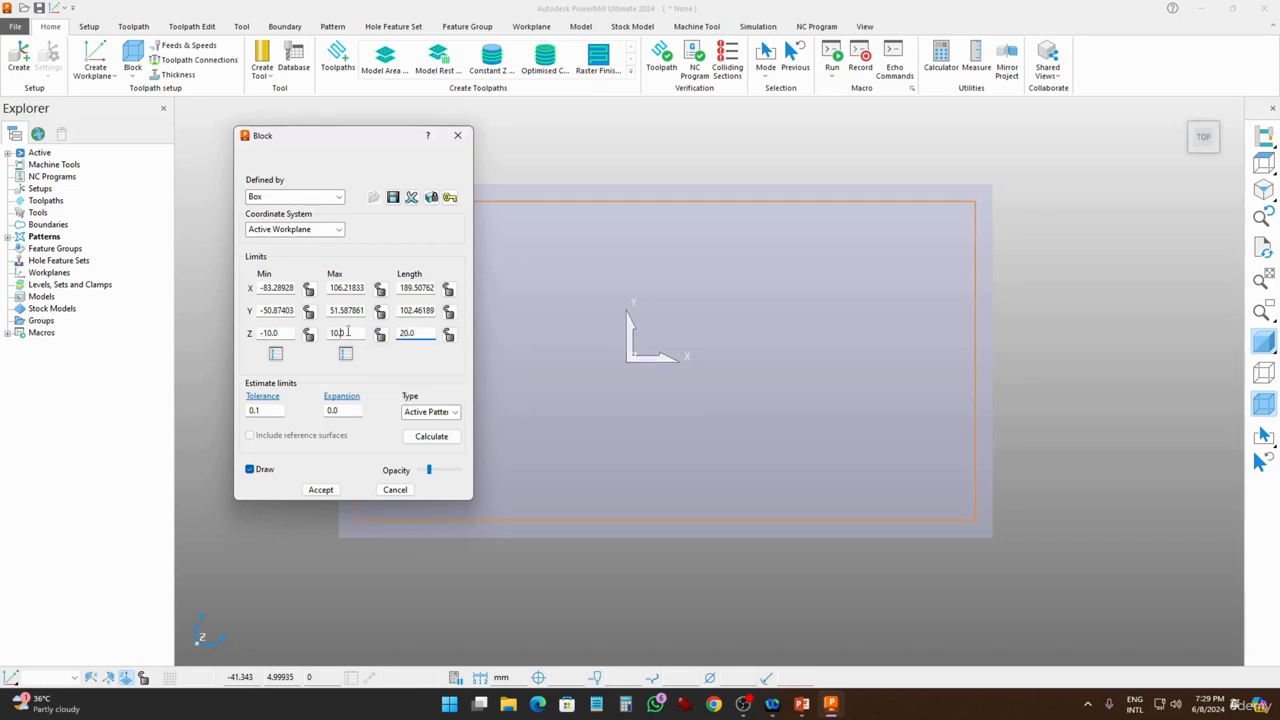
{"action": "left_click", "coordinate": [453, 336]}
{"action": "left_click_drag", "start_coordinate": [354, 333], "coordinate": [272, 333]}
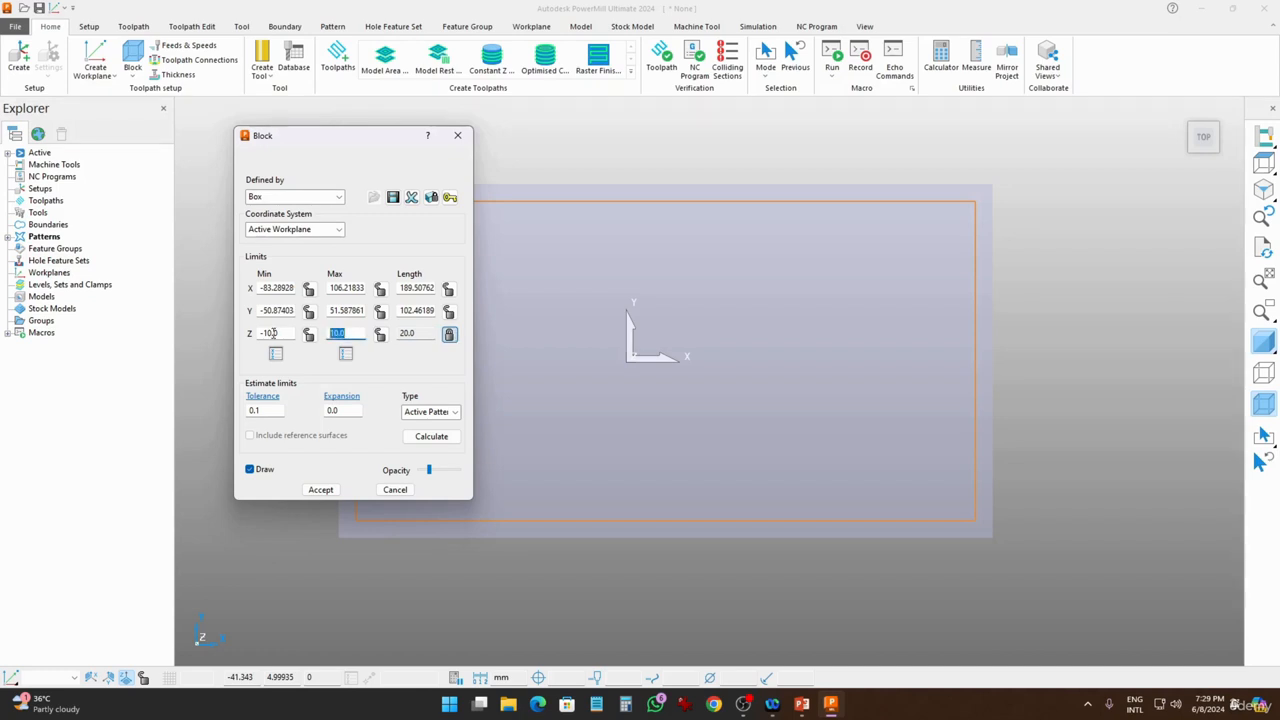
{"action": "type", "text": "0"}
{"action": "left_click", "coordinate": [325, 490]}
Create a 2D Curve Profile toolpath from the Curve Machining strategies and name it 2D PROFILE.
{"action": "middle_click_drag", "start_coordinate": [635, 496], "coordinate": [520, 355]}
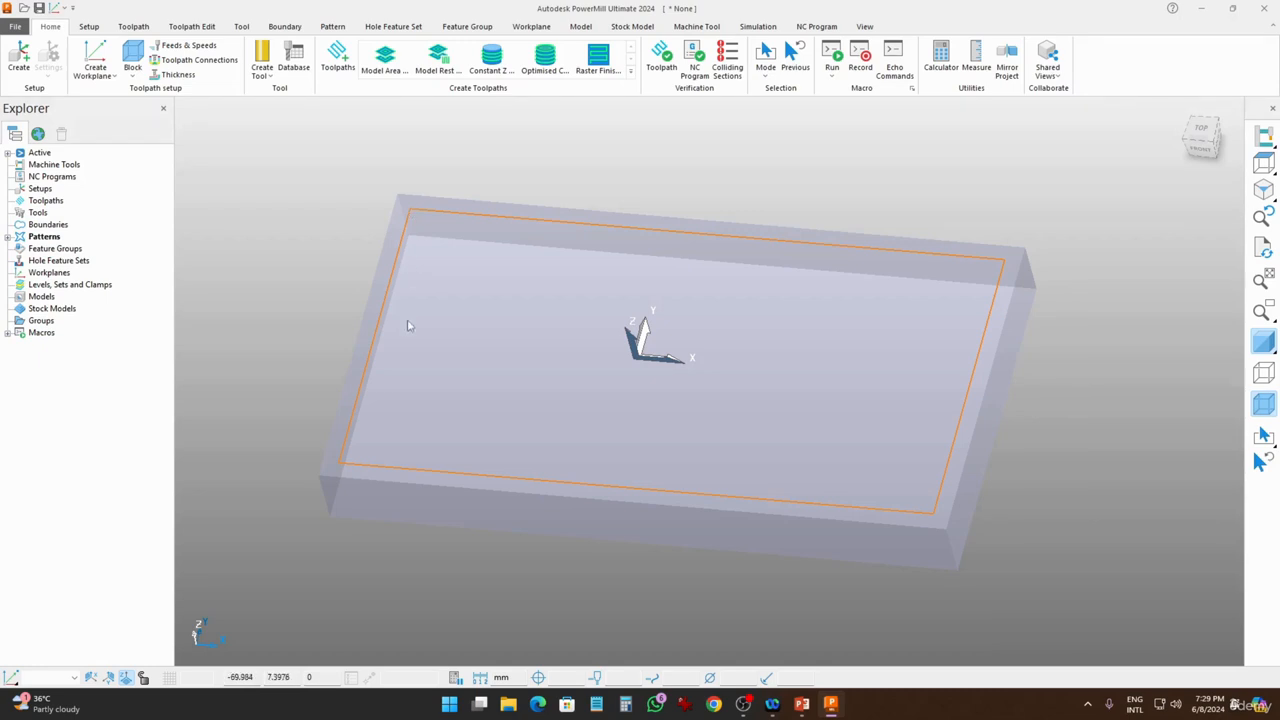
{"action": "middle_click_drag", "start_coordinate": [730, 532], "coordinate": [784, 513]}
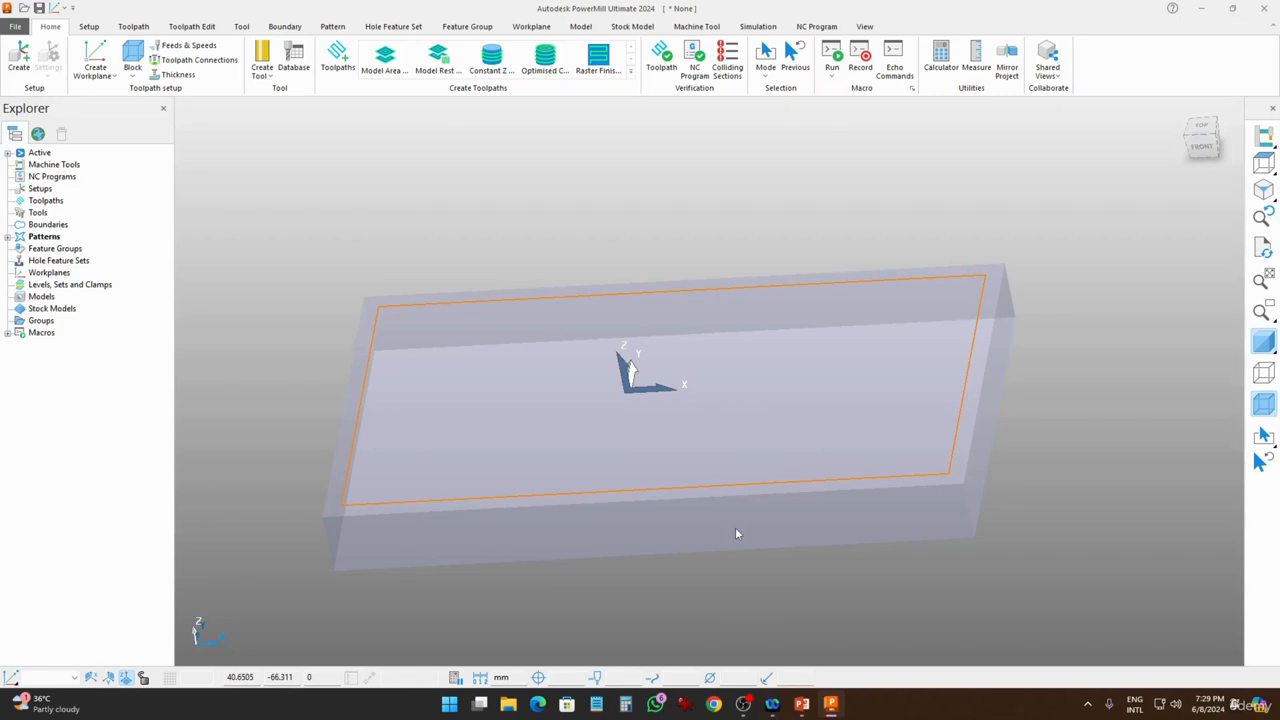
{"action": "middle_click_drag", "start_coordinate": [677, 406], "coordinate": [706, 448]}
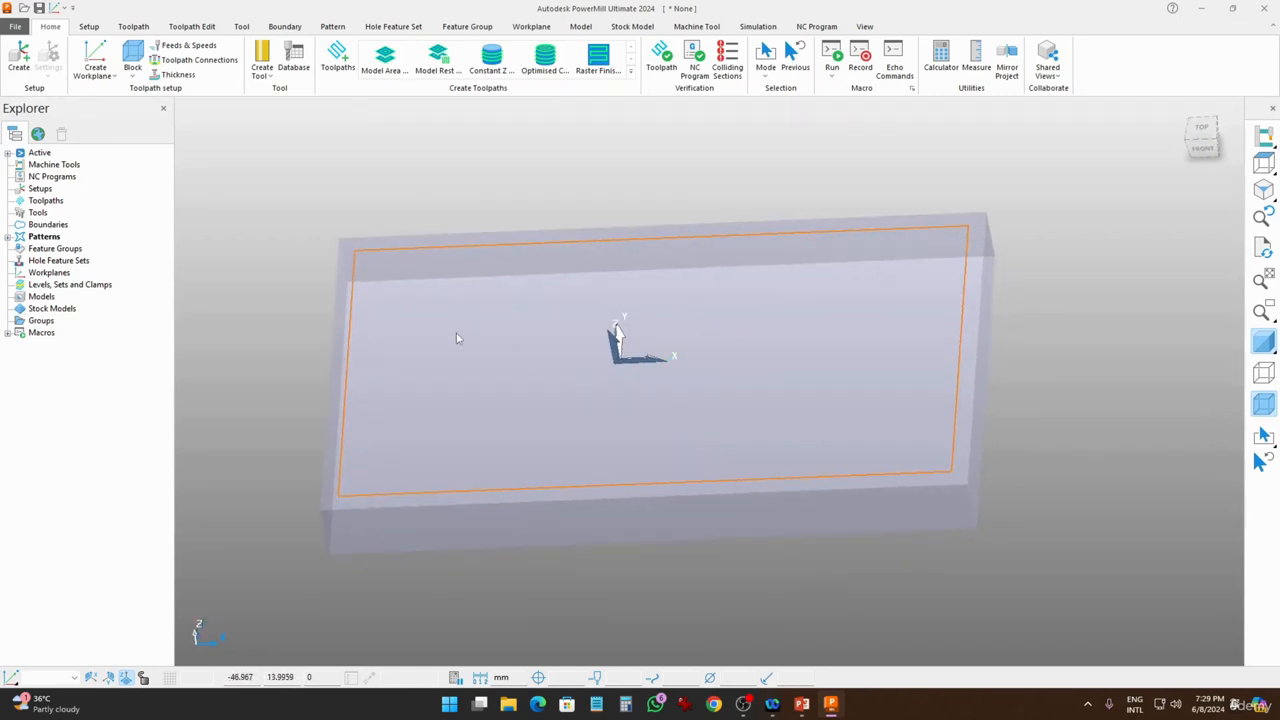
{"action": "middle_click_drag", "start_coordinate": [449, 314], "coordinate": [474, 282]}
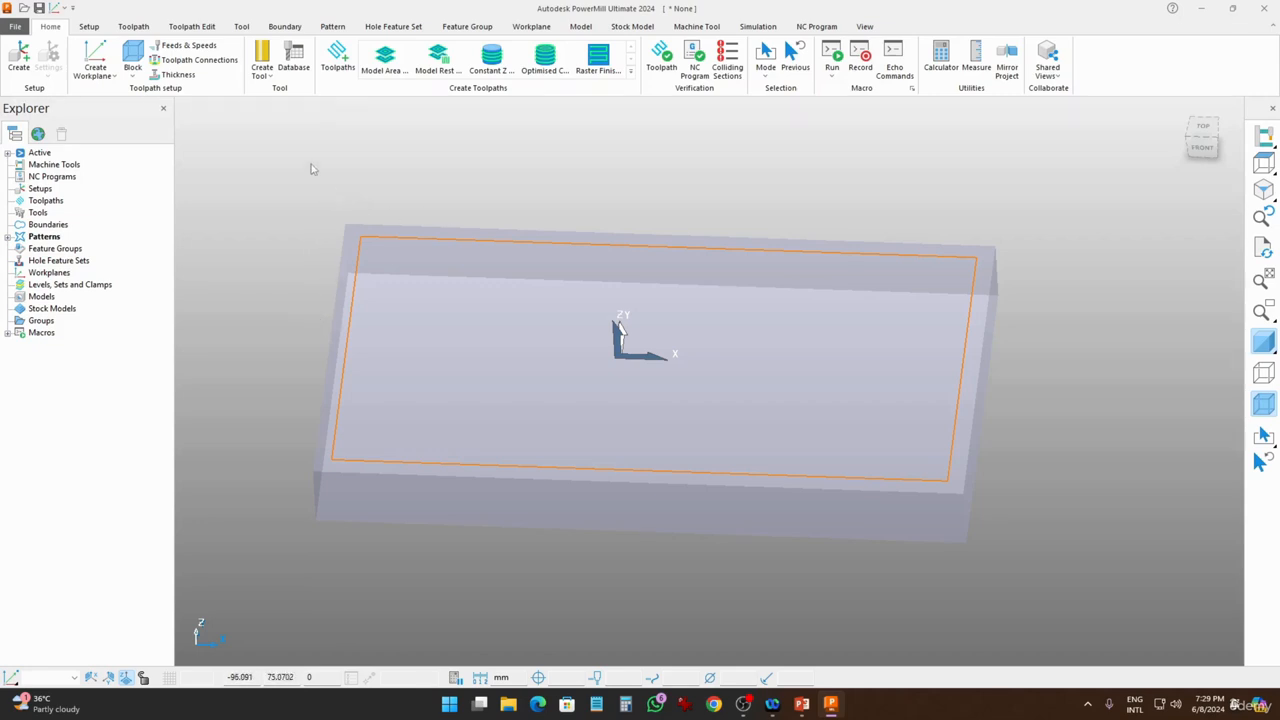
{"action": "left_click", "coordinate": [337, 57]}
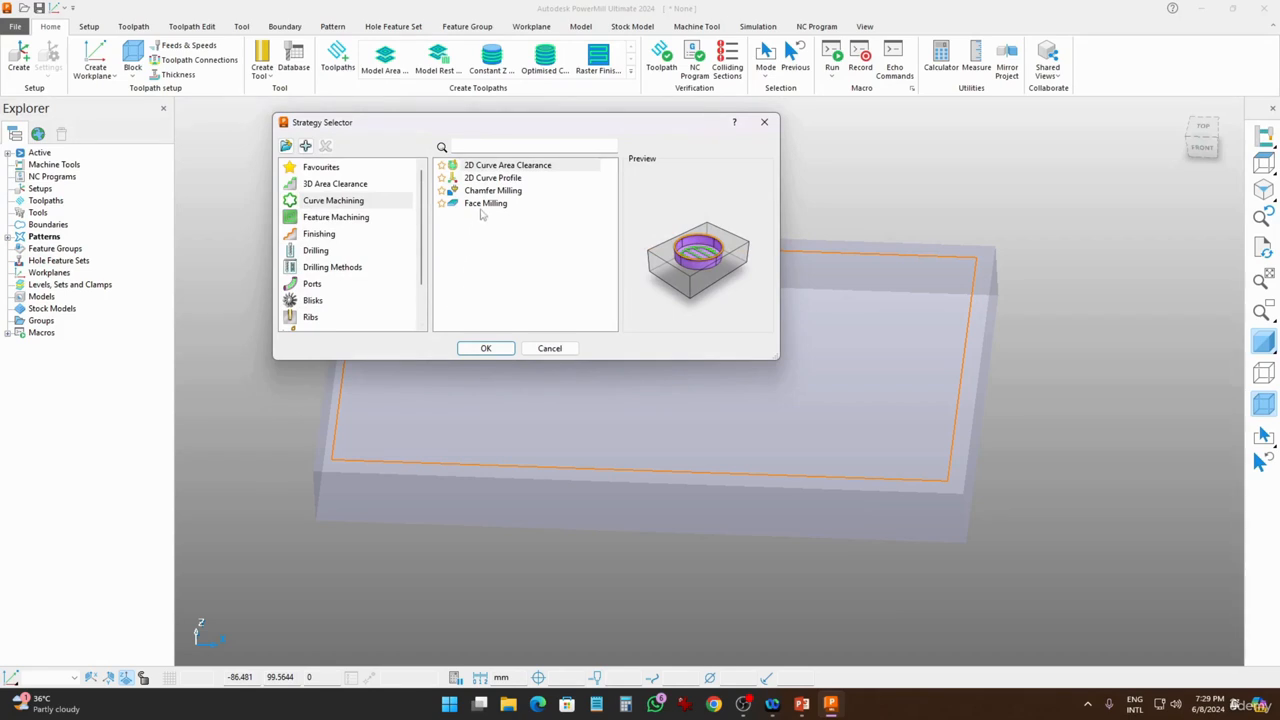
{"action": "left_click", "coordinate": [476, 180]}
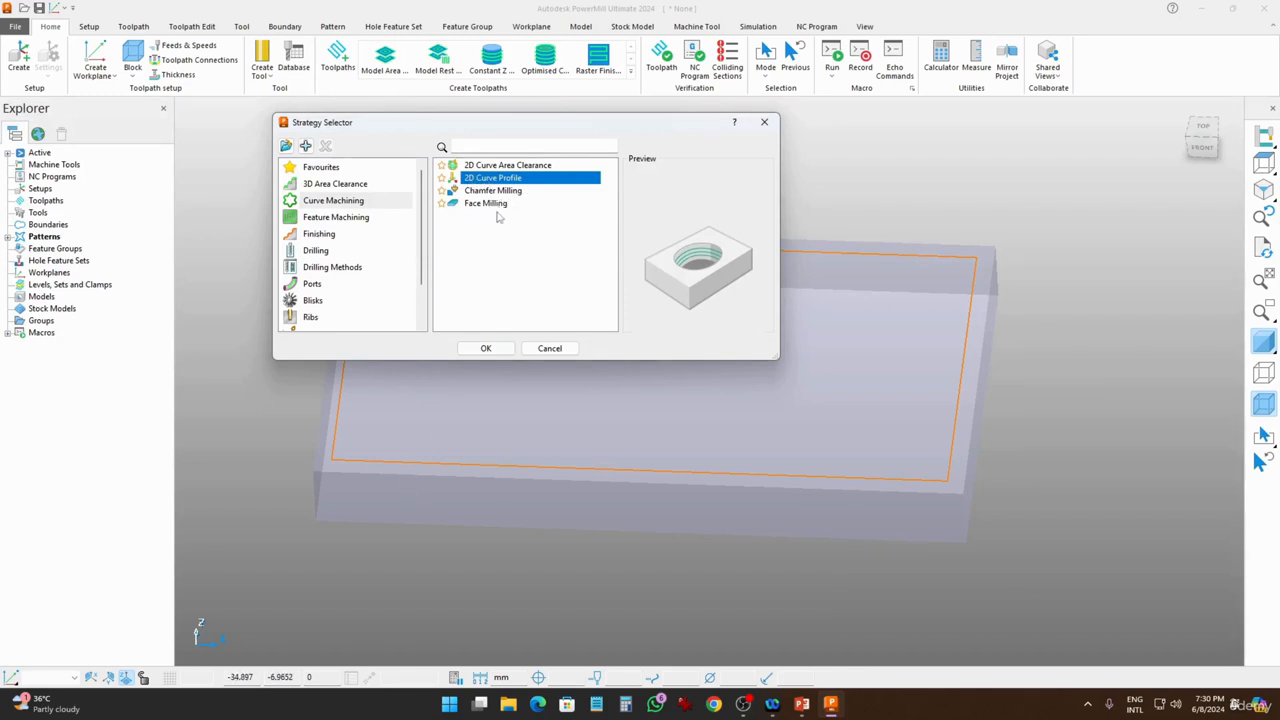
{"action": "left_click", "coordinate": [486, 349]}
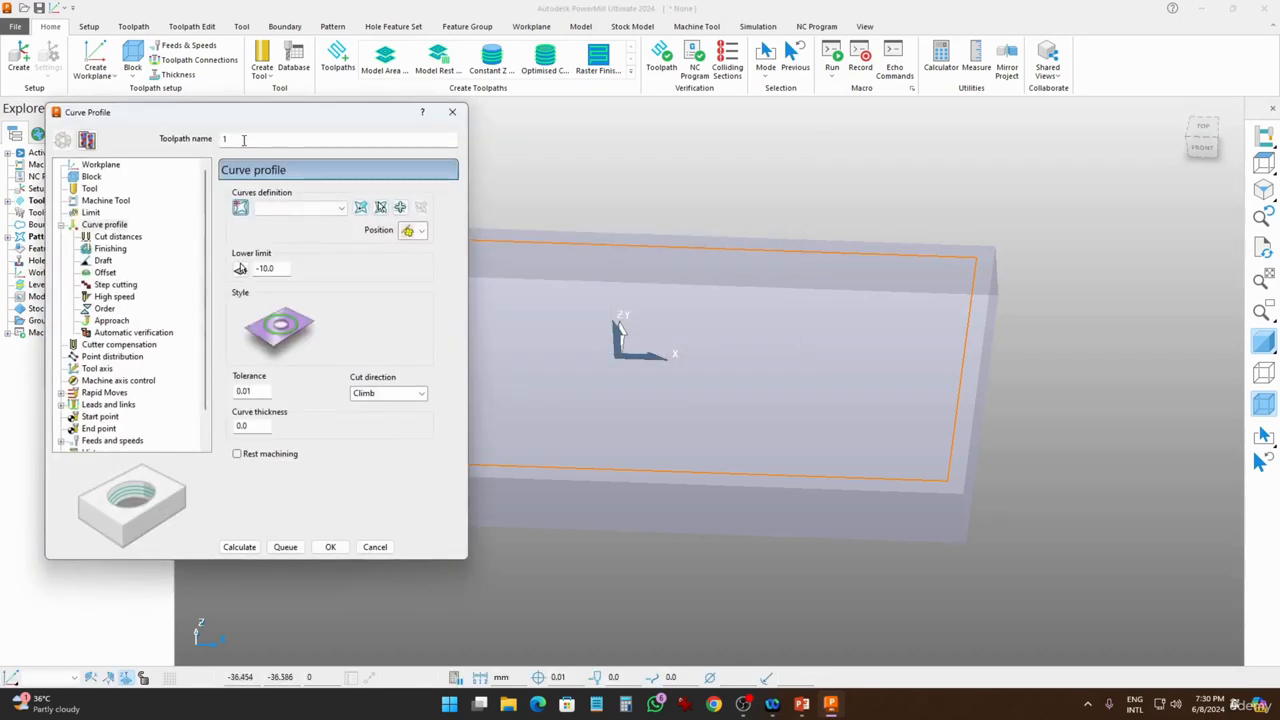
{"action": "double_click", "coordinate": [248, 140]}
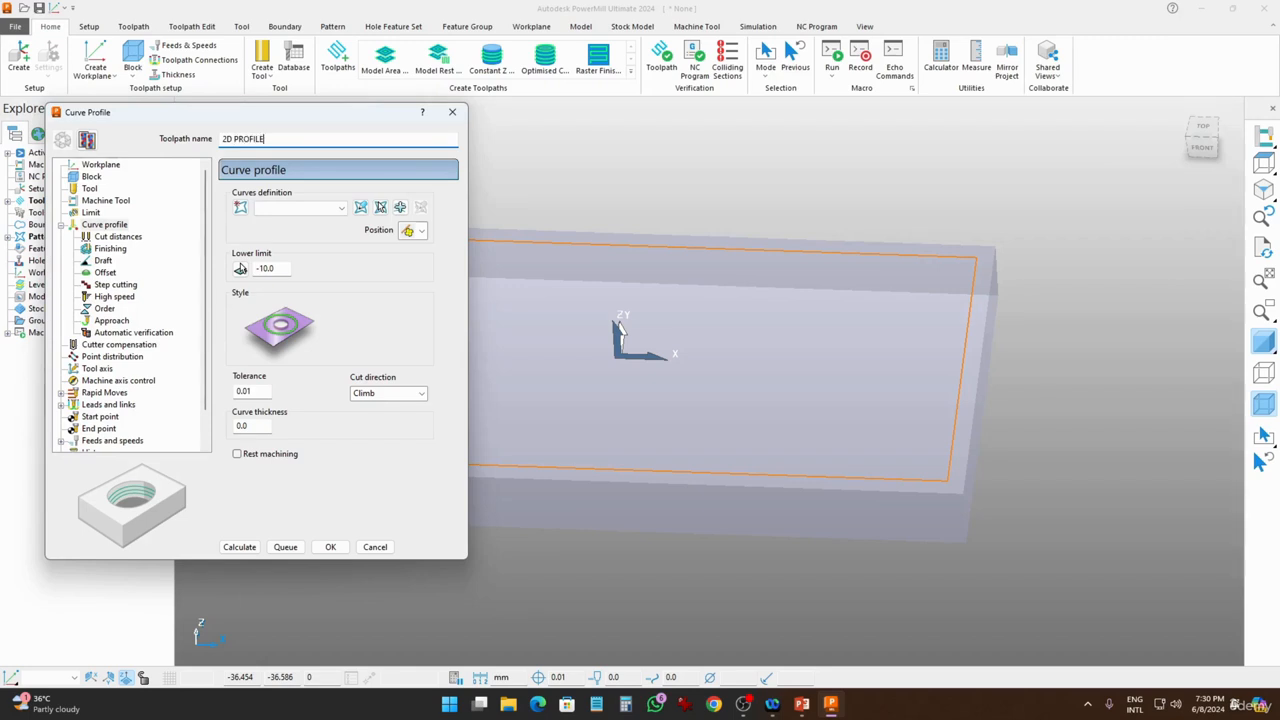
Create an end mill for the toolpath with a 10 mm diameter and name it FEM 10MM.
{"action": "left_click", "coordinate": [99, 166]}
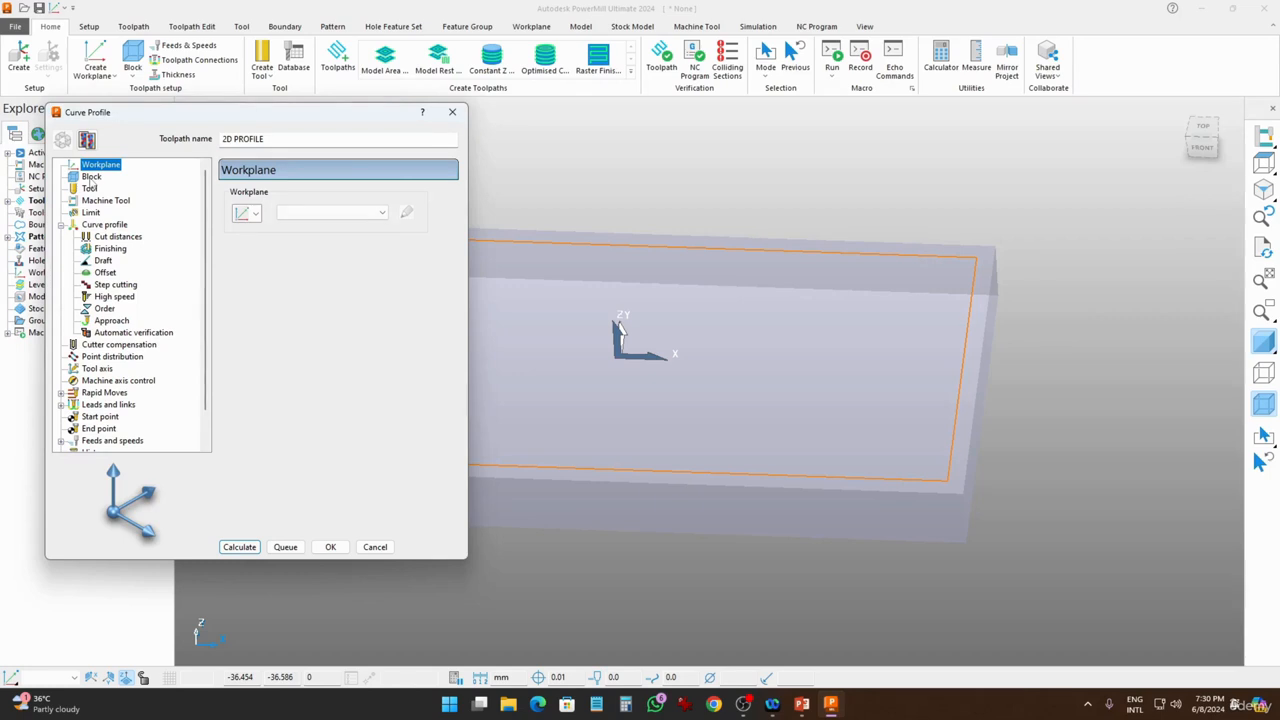
{"action": "left_click", "coordinate": [92, 177]}
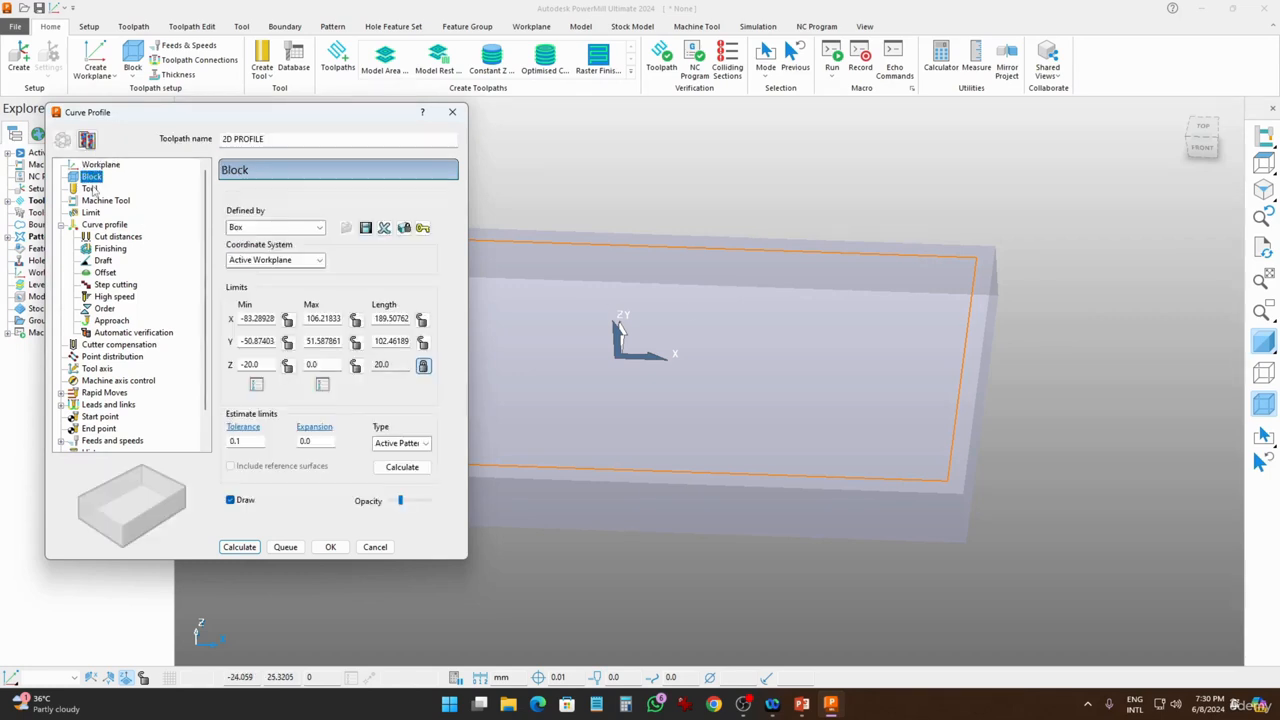
{"action": "left_click", "coordinate": [90, 189]}
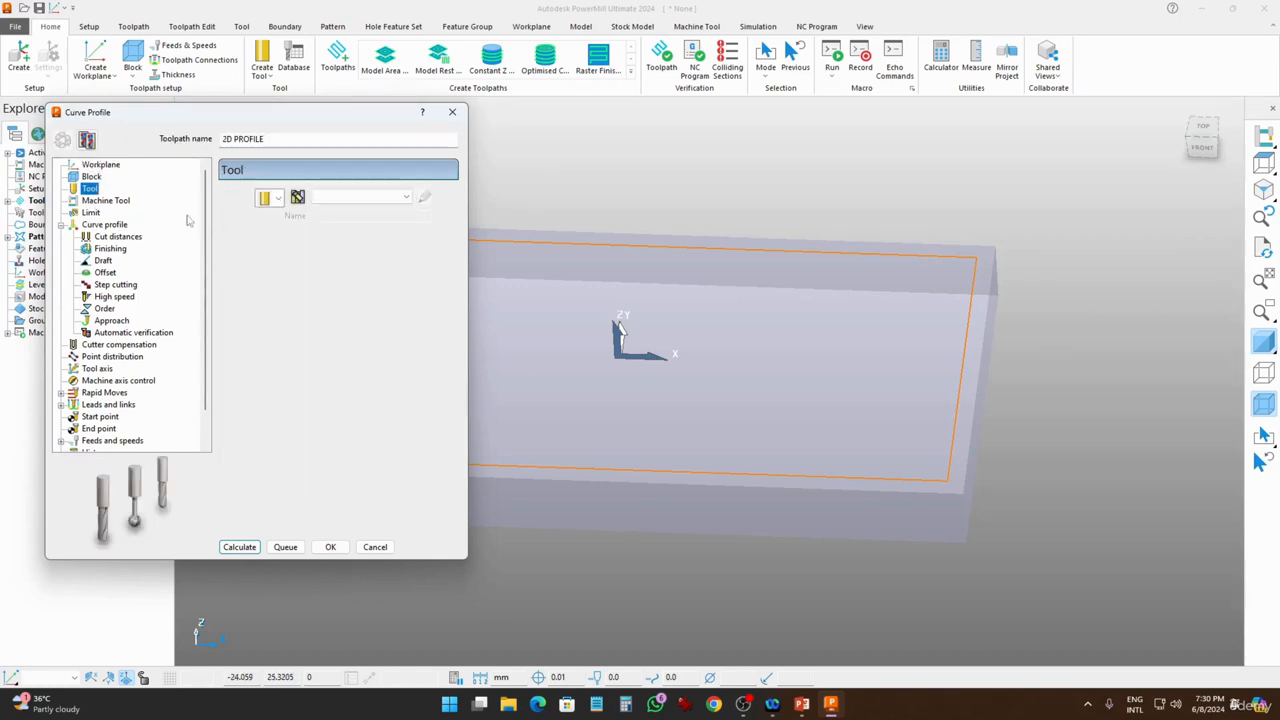
{"action": "left_click", "coordinate": [279, 199]}
{"action": "left_click", "coordinate": [266, 218]}
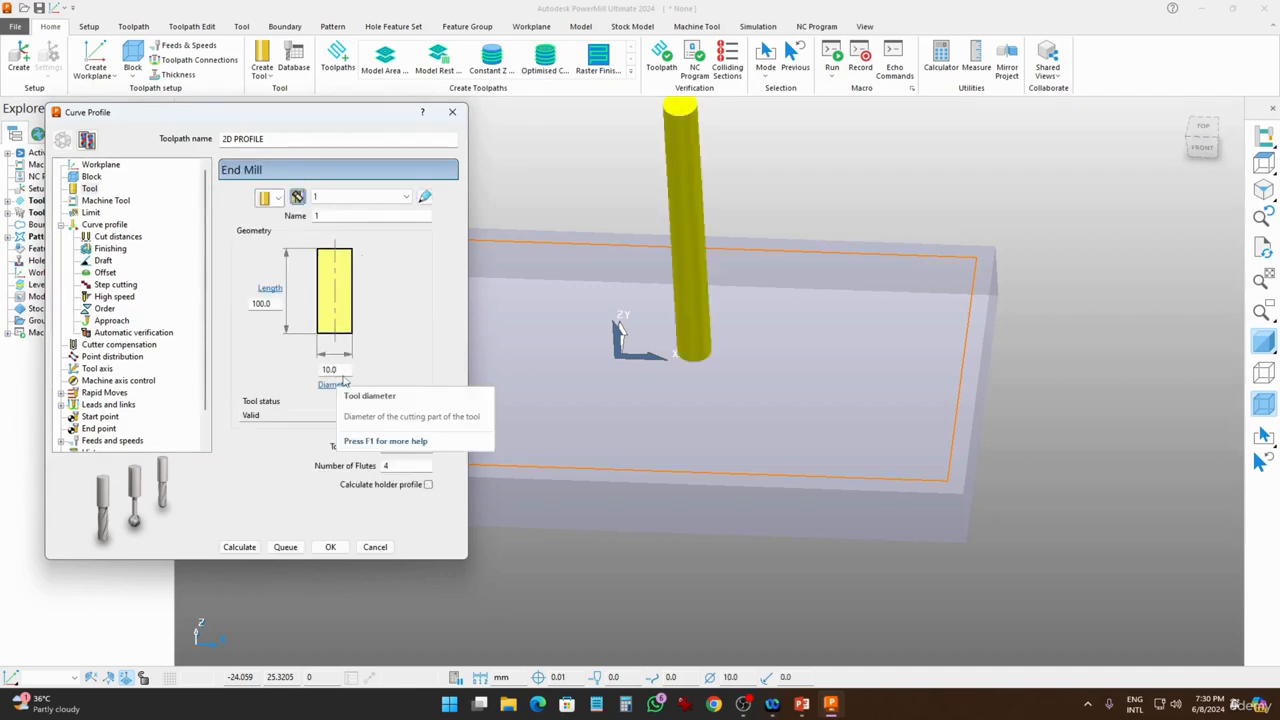
{"action": "double_click", "coordinate": [336, 371]}
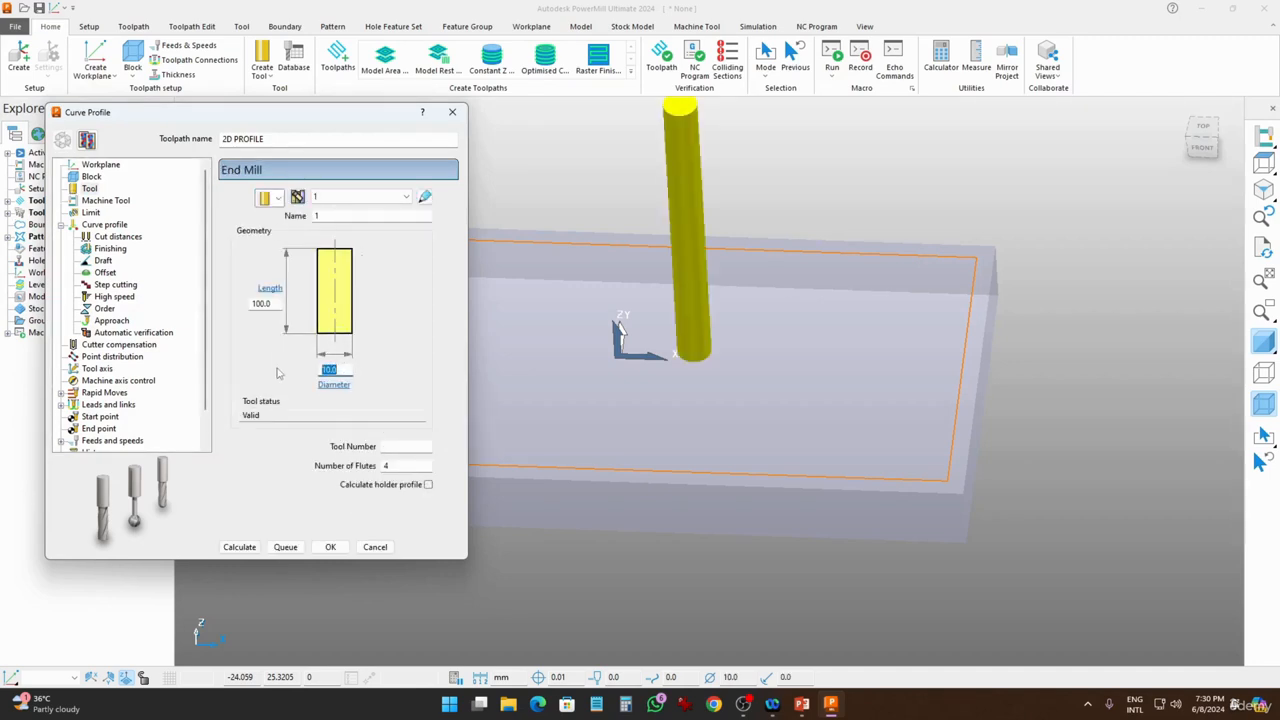
{"action": "double_click", "coordinate": [340, 216]}
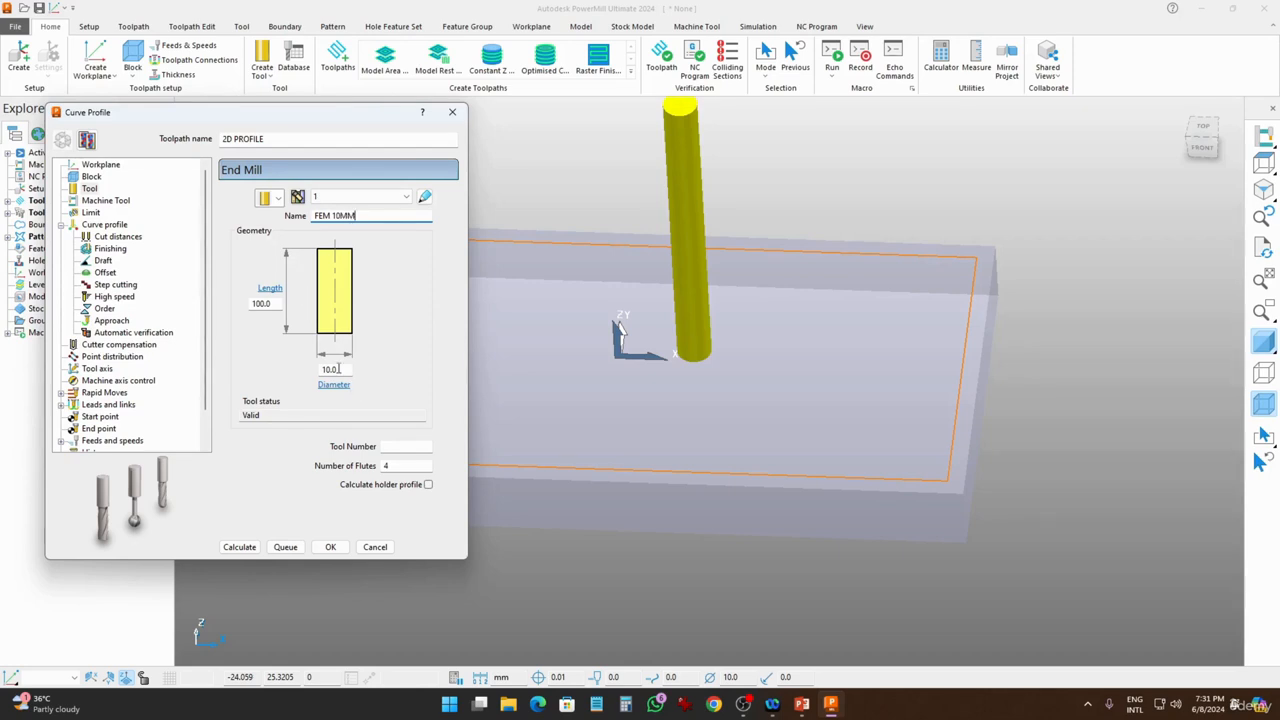
{"action": "left_click", "coordinate": [330, 369]}
Assign pattern 1 as the curves definition of the curve profile and check it in the curve editor.
{"action": "left_click", "coordinate": [106, 201]}
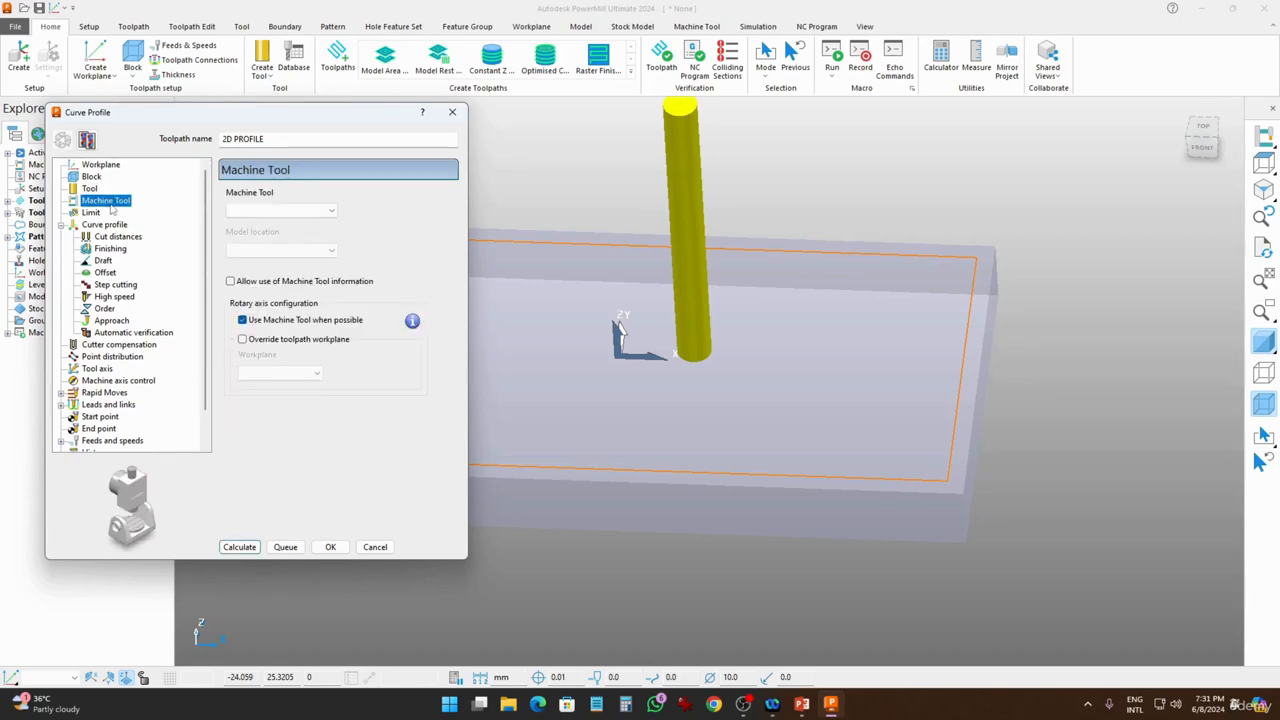
{"action": "left_click", "coordinate": [91, 213]}
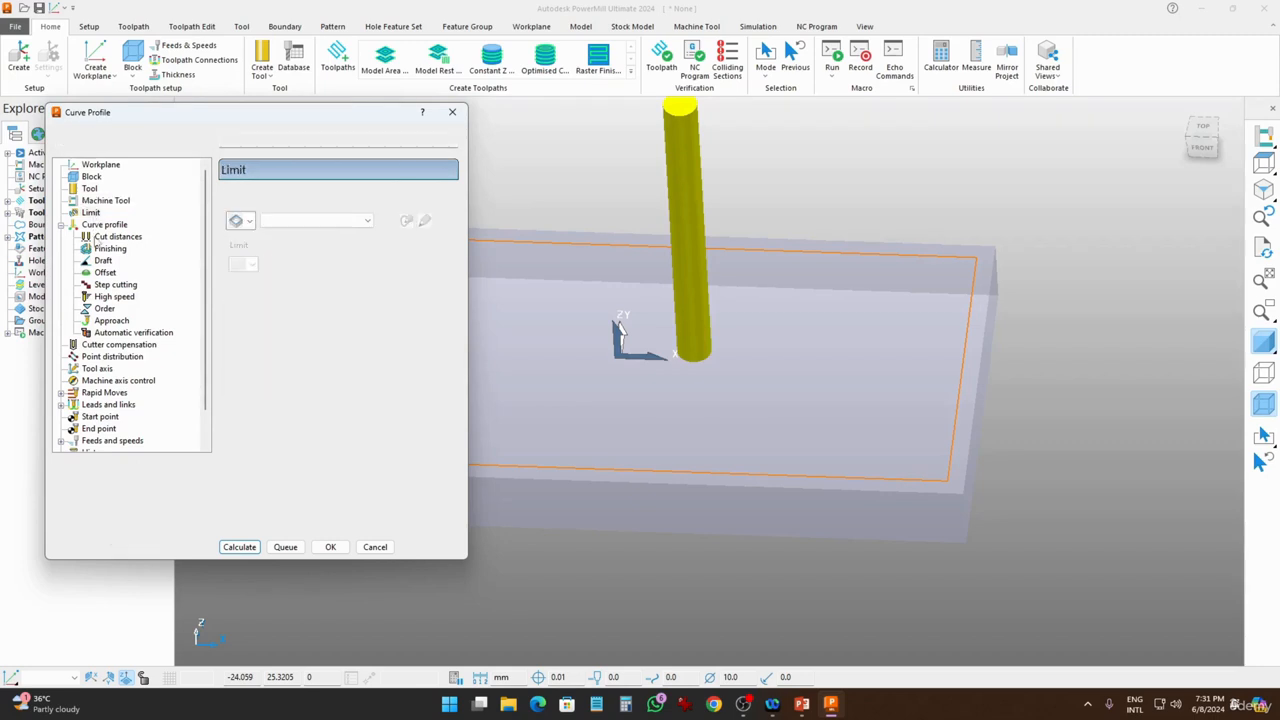
{"action": "left_click", "coordinate": [102, 225]}
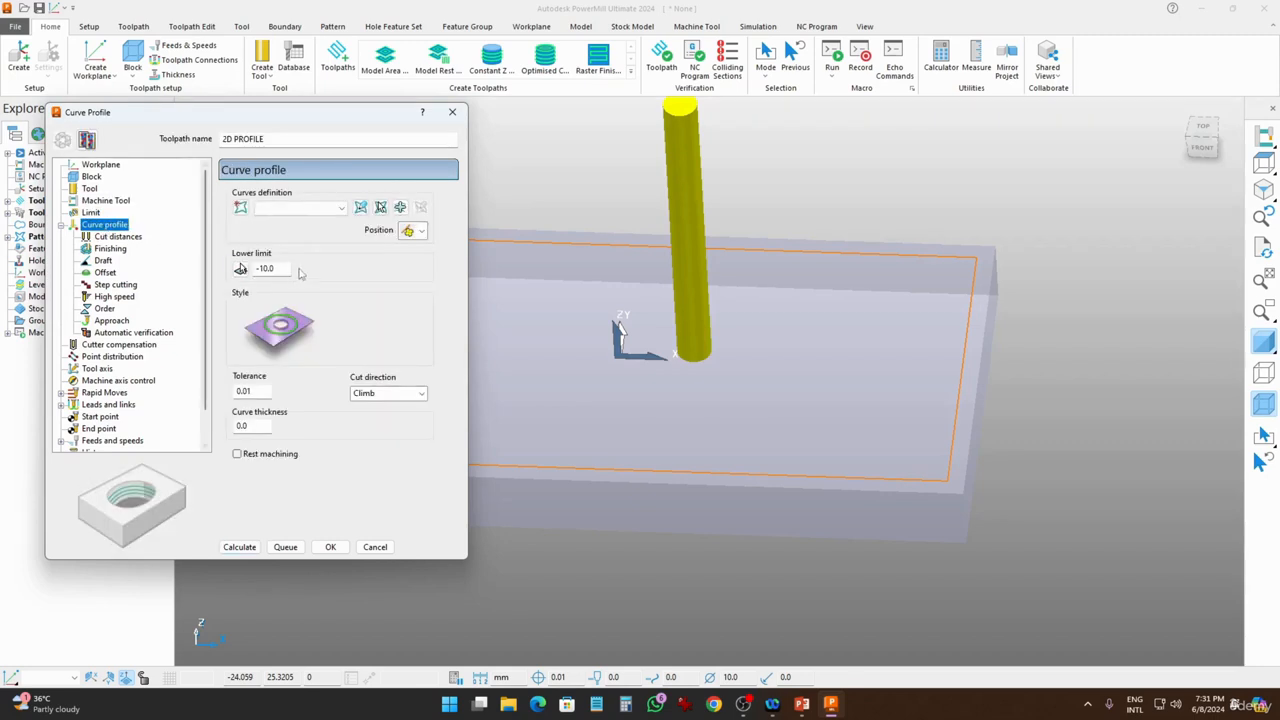
{"action": "left_click", "coordinate": [326, 208]}
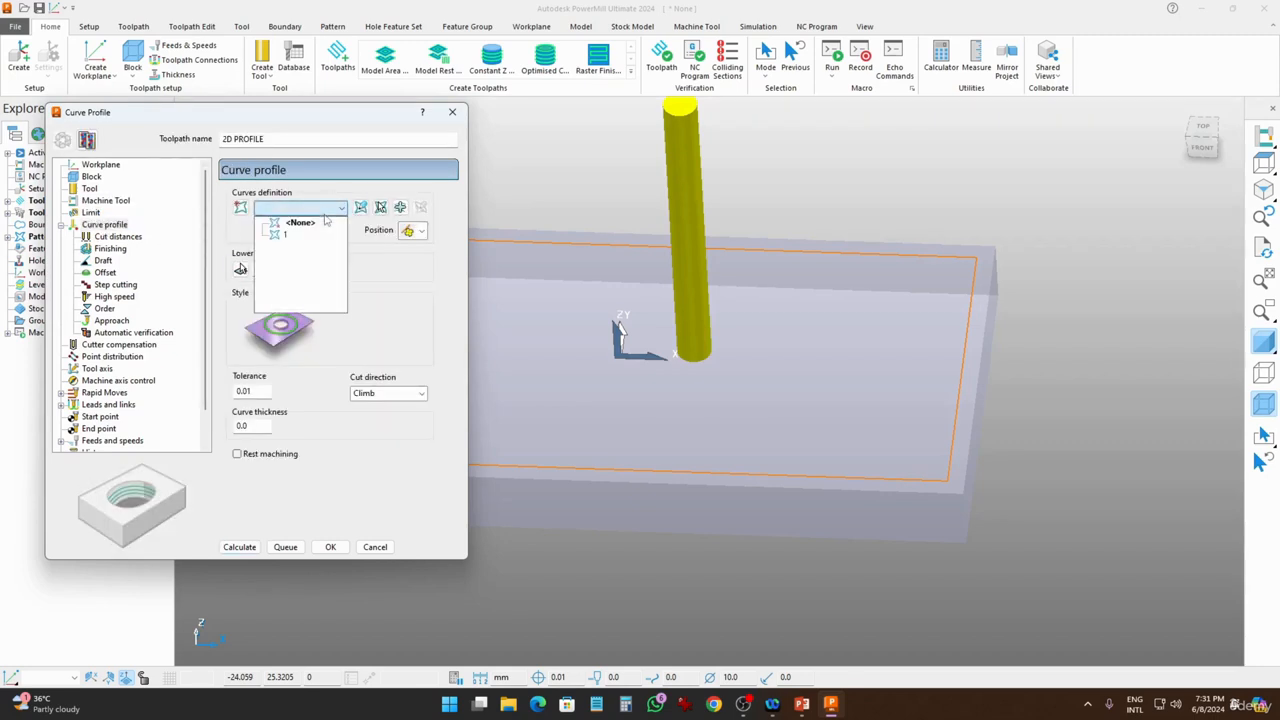
{"action": "left_click", "coordinate": [277, 236]}
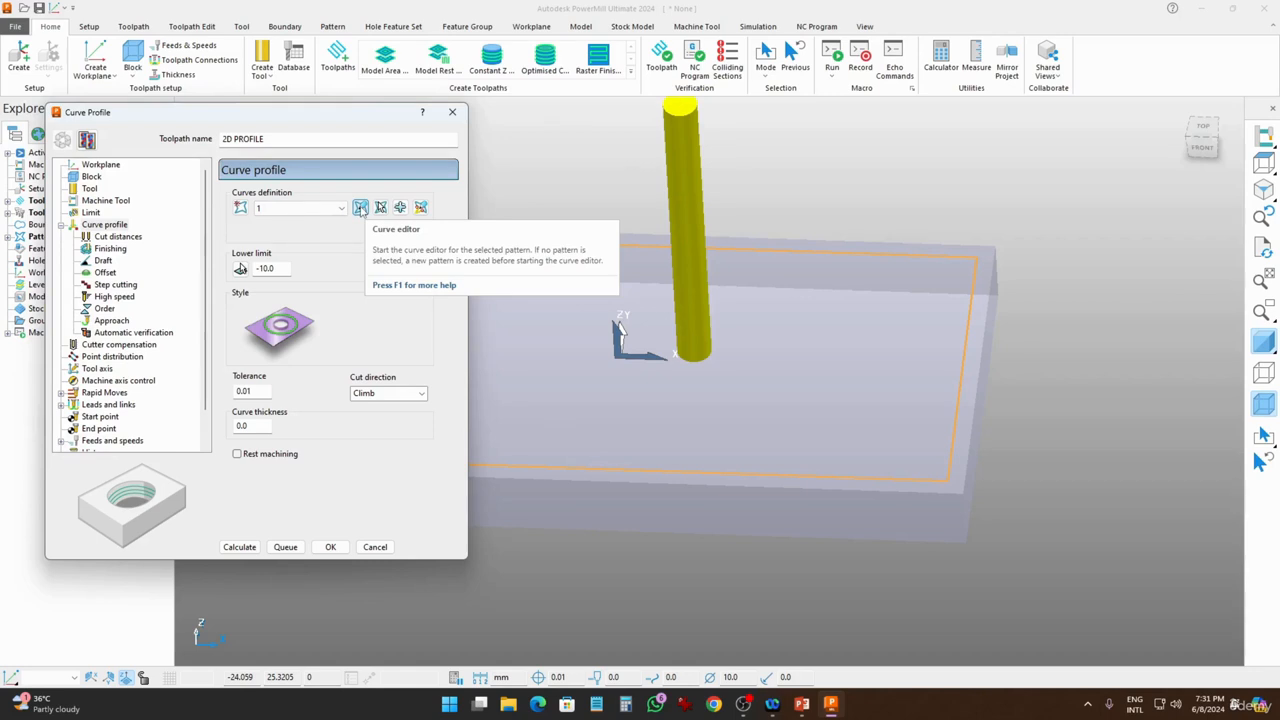
{"action": "left_click", "coordinate": [360, 208]}
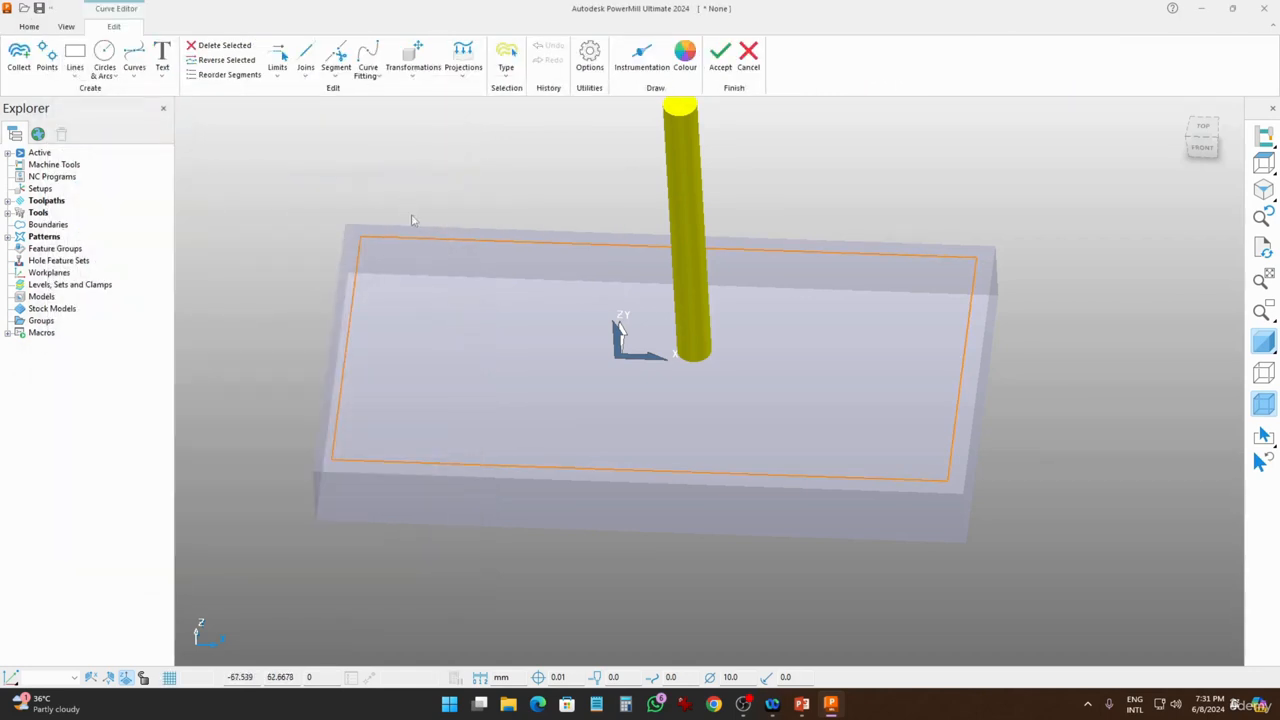
{"action": "left_click", "coordinate": [721, 62]}
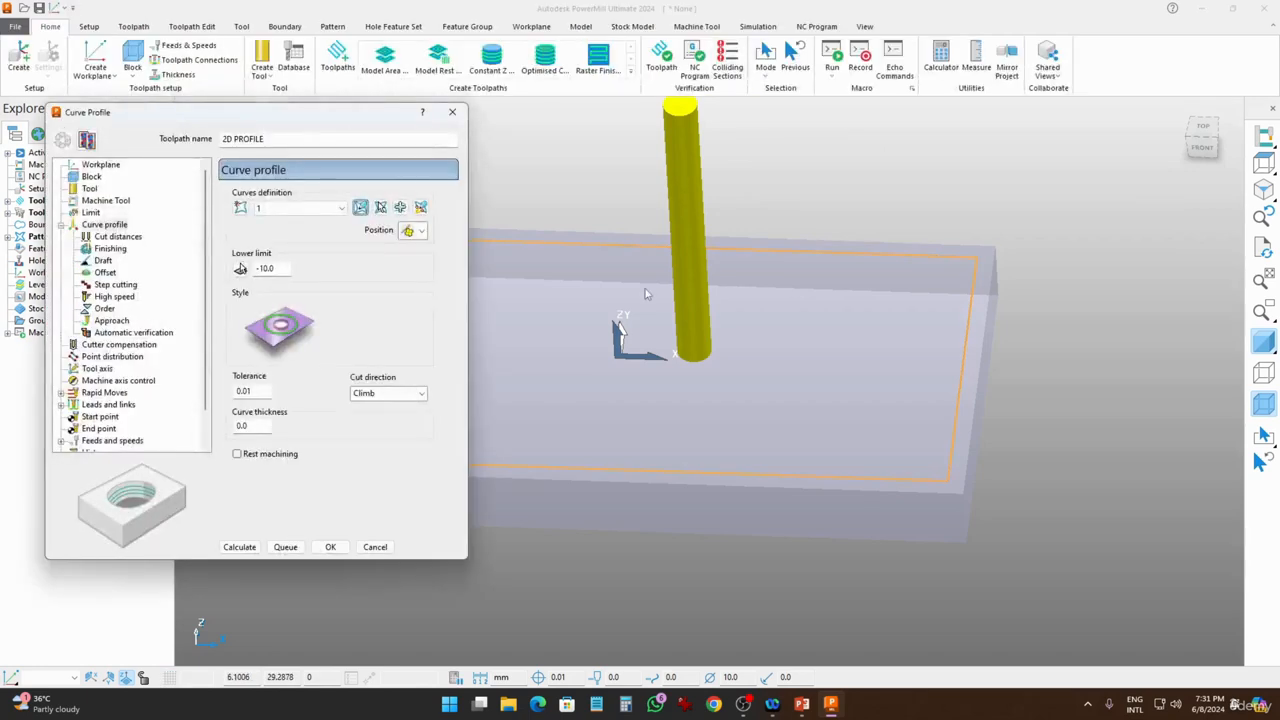
Try reversing the pattern's machining side to the inside, reverse it back to the outside, and accept the machining sections.
{"action": "left_click", "coordinate": [421, 207]}
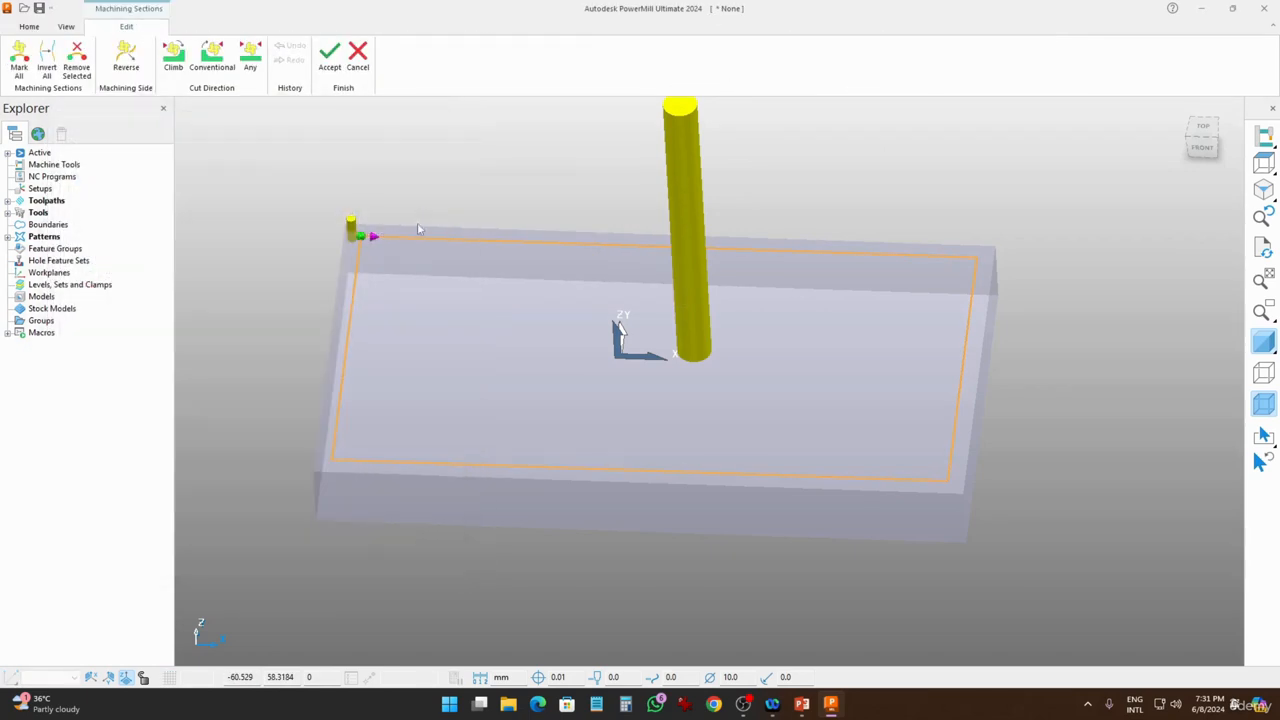
{"action": "middle_click_drag", "start_coordinate": [393, 270], "coordinate": [297, 189]}
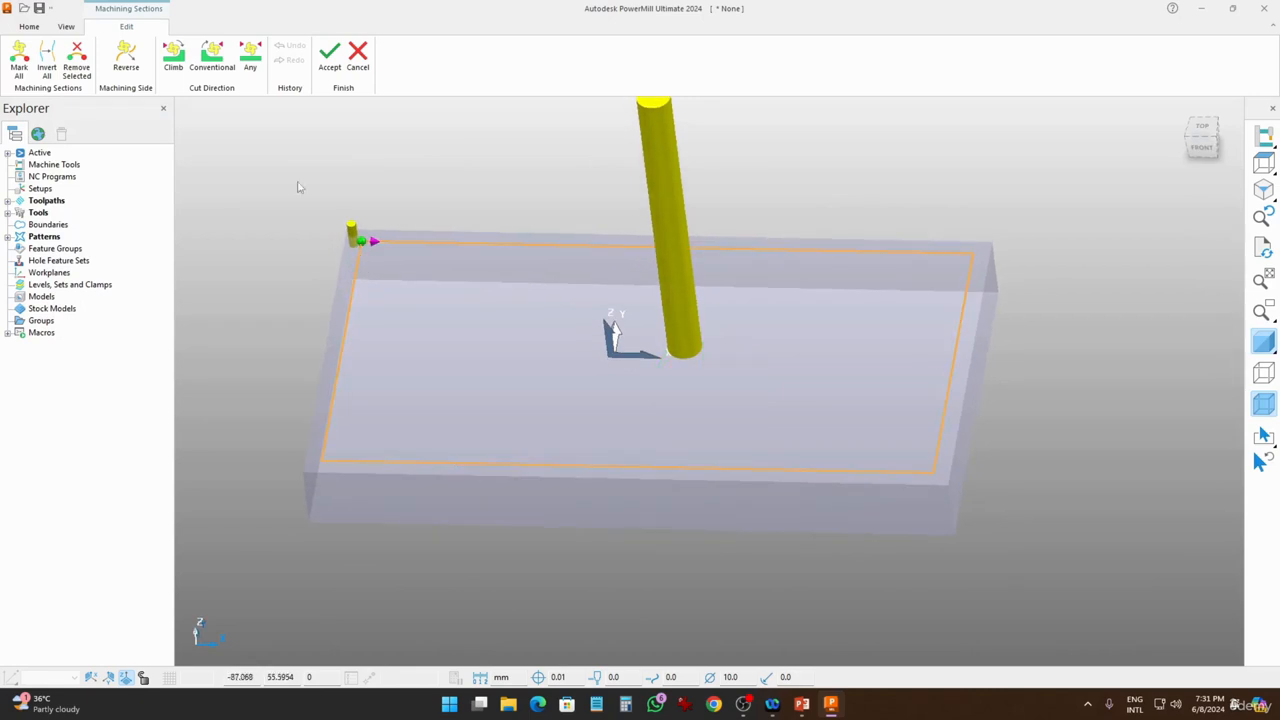
{"action": "left_click", "coordinate": [127, 62]}
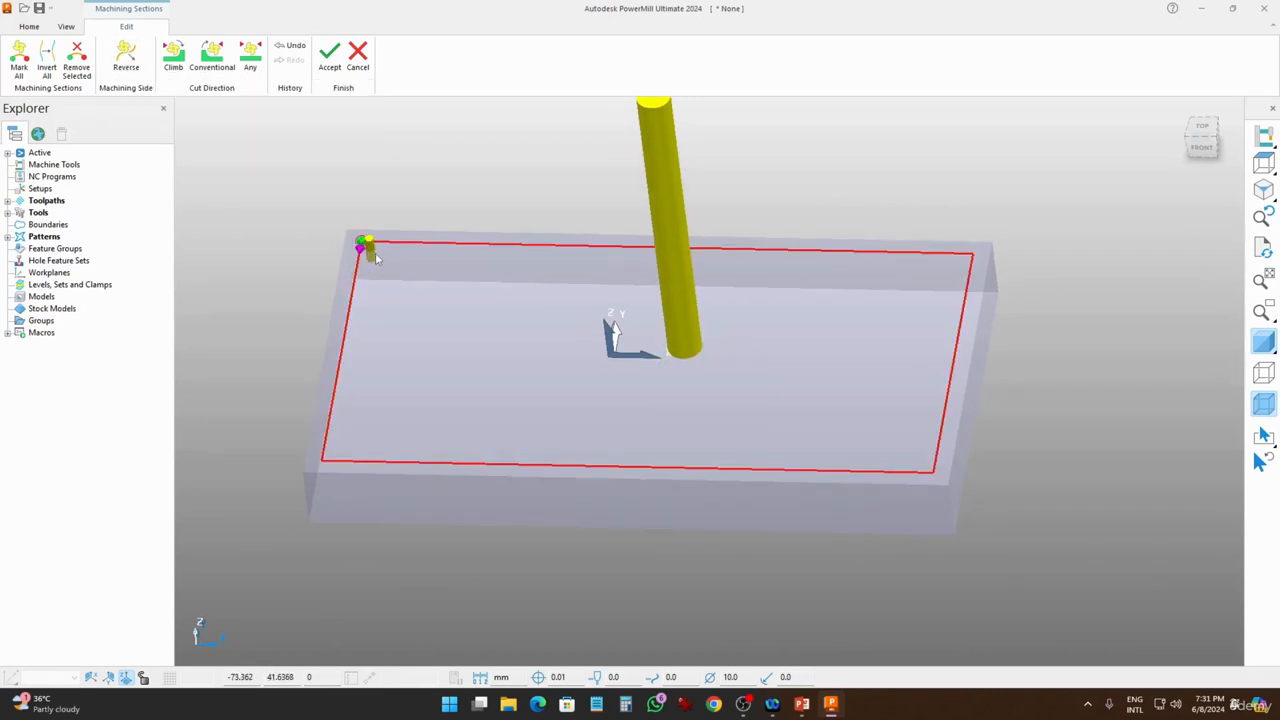
{"action": "middle_click_drag", "start_coordinate": [420, 294], "coordinate": [419, 321]}
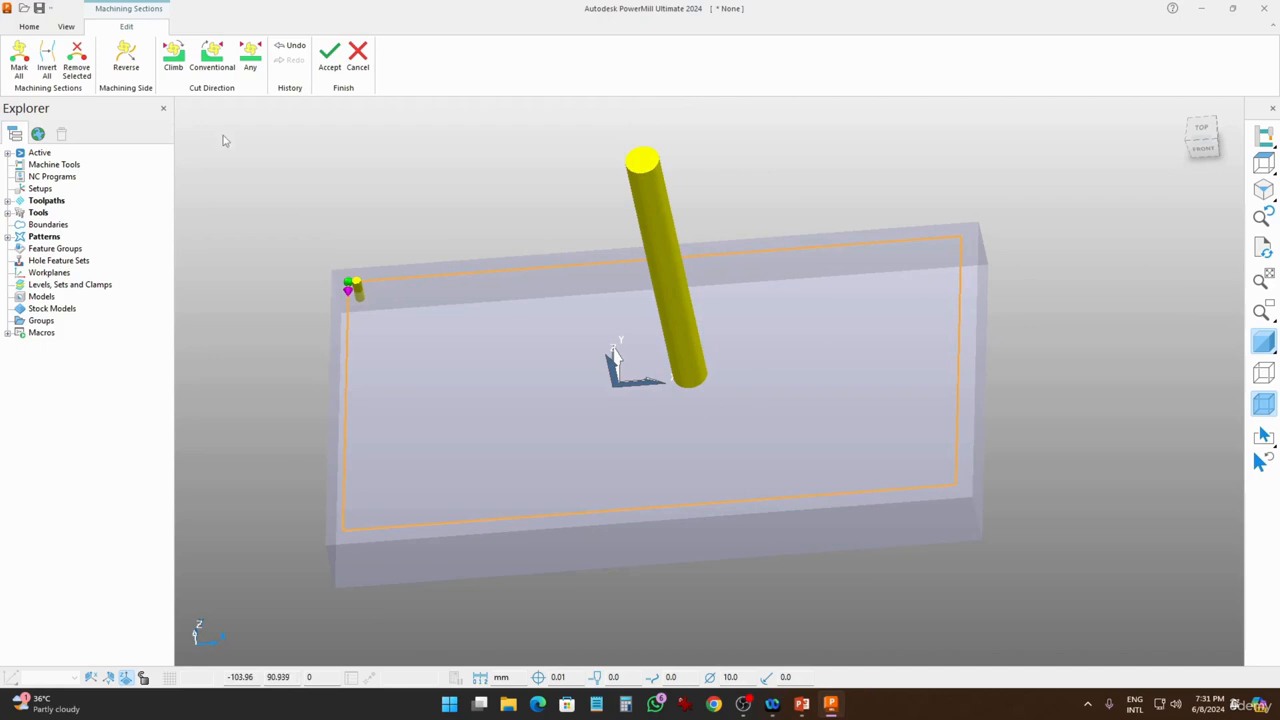
{"action": "left_click", "coordinate": [136, 78]}
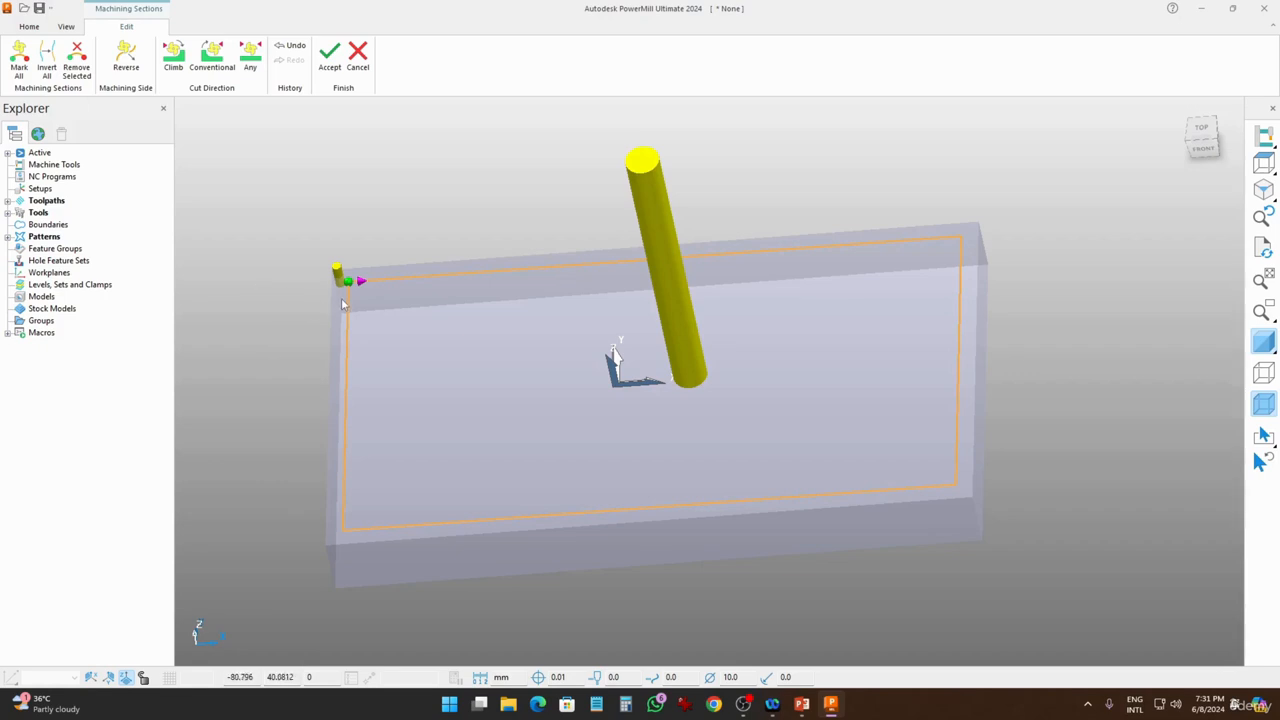
{"action": "middle_click_drag", "start_coordinate": [345, 300], "coordinate": [379, 278]}
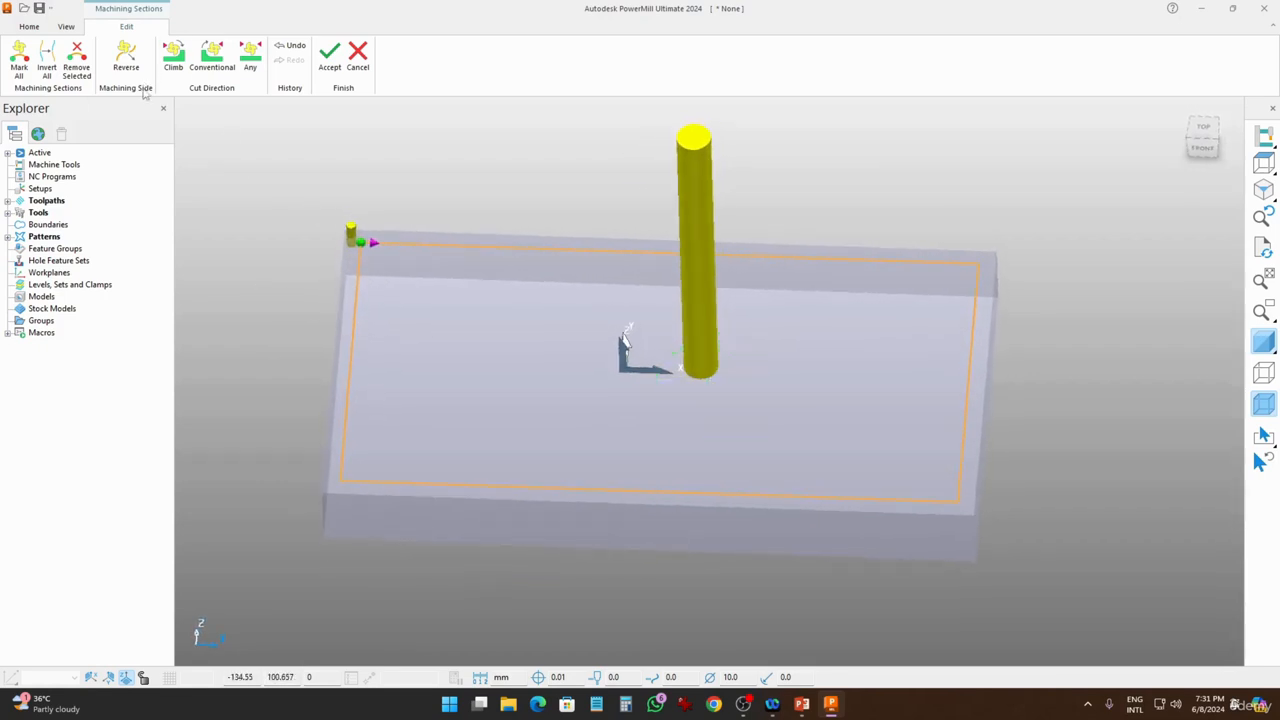
{"action": "left_click", "coordinate": [330, 62]}
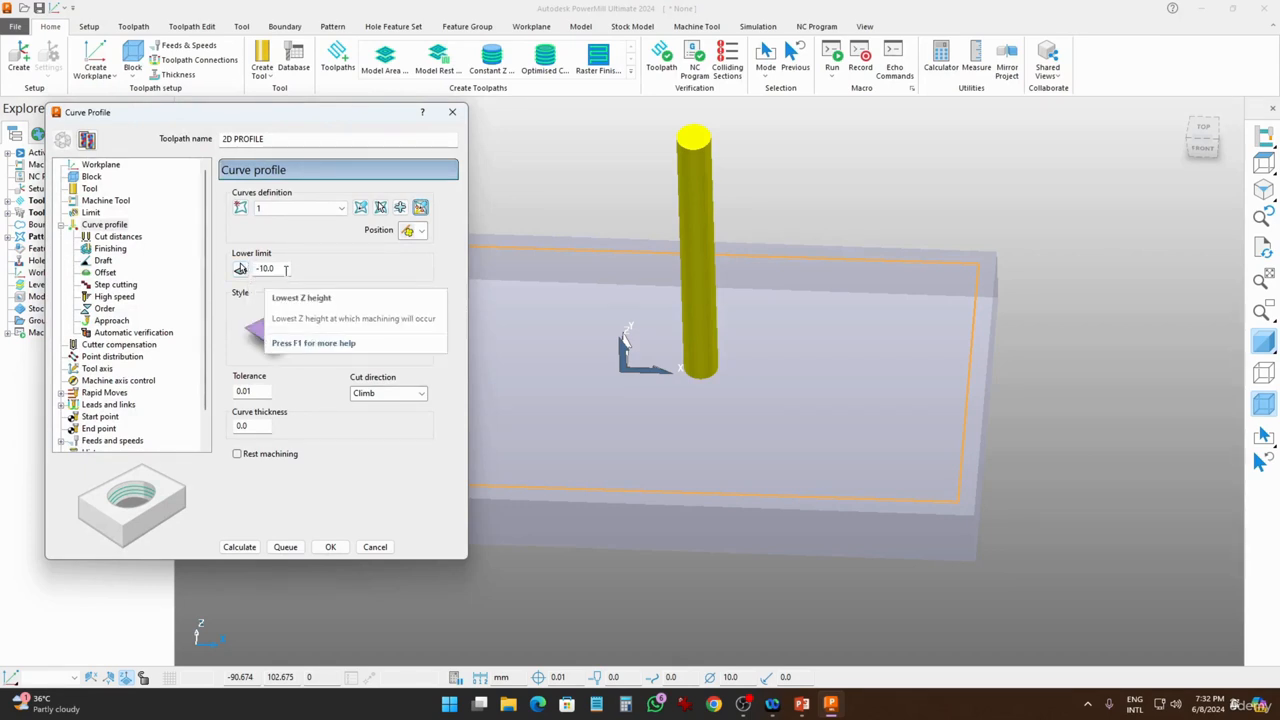
Set the curve profile's lower limit to -20 with a Climb cut direction.
{"action": "left_click_drag", "start_coordinate": [285, 270], "coordinate": [218, 278]}
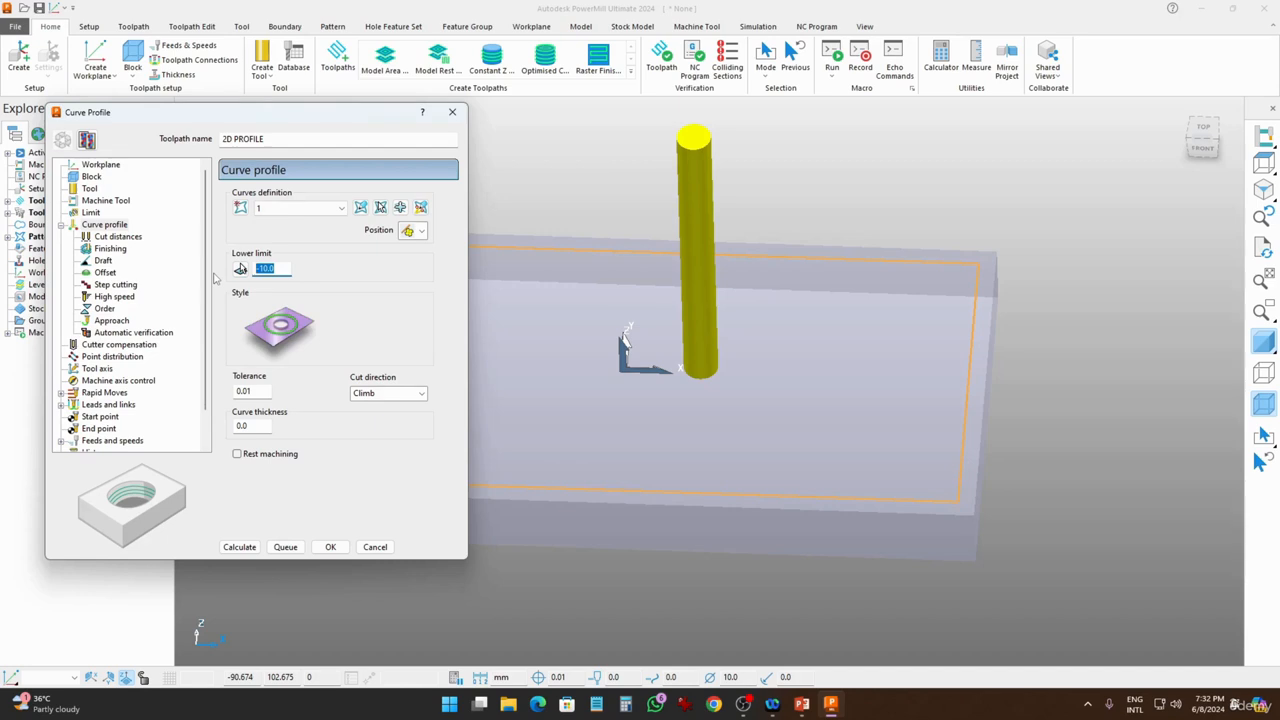
{"action": "type", "text": "-20"}
{"action": "left_click", "coordinate": [385, 393]}
{"action": "left_click", "coordinate": [356, 405]}
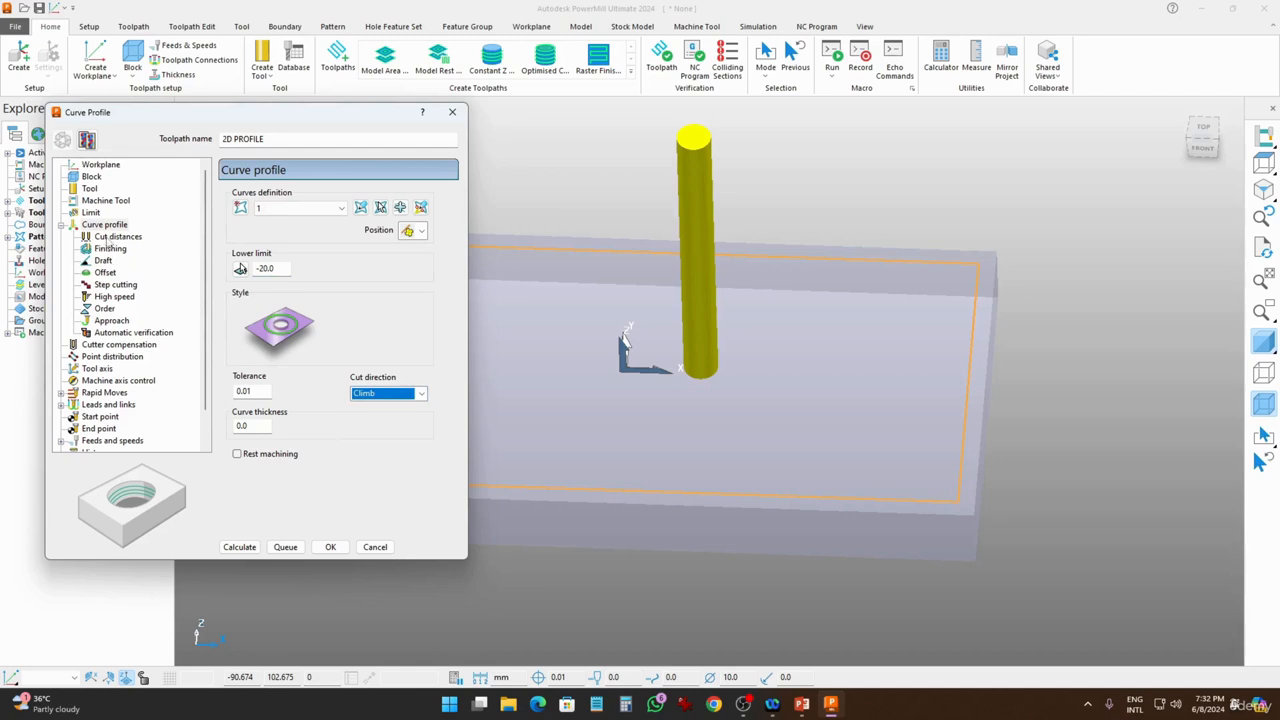
Use a vertical stock depth of 20 mm and a stepdown of 2 mm for the cut distances.
{"action": "left_click", "coordinate": [110, 238]}
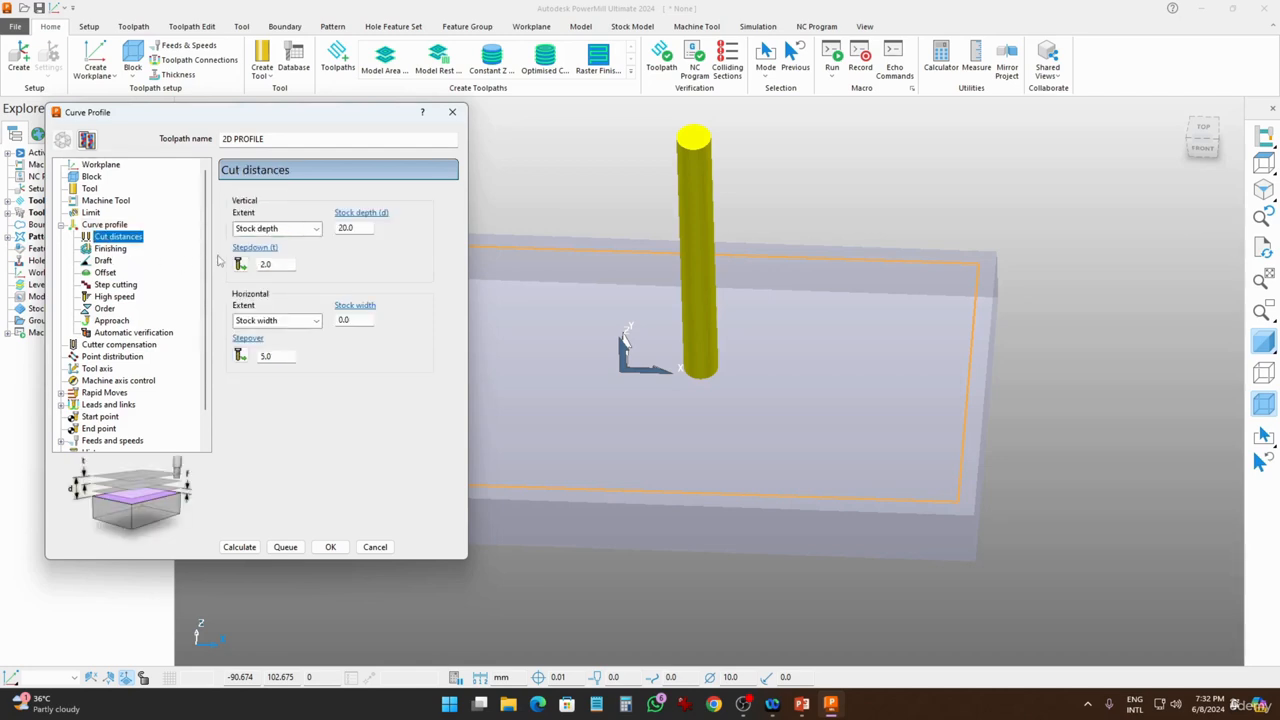
{"action": "double_click", "coordinate": [362, 228]}
{"action": "double_click", "coordinate": [281, 265]}
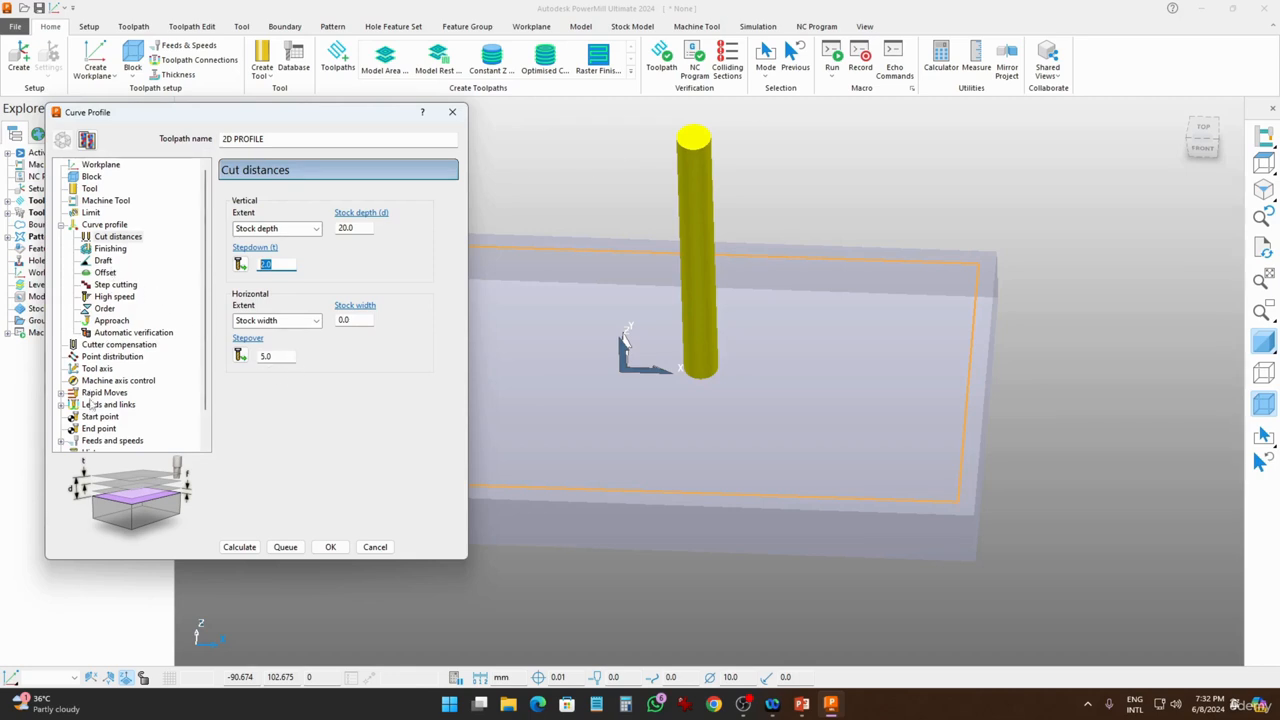
Set the spindle speed to 6000 rpm, the cutting feed rate to 2500 mm/min and the plunging feed rate to 250 mm/min.
{"action": "scroll", "coordinate": [108, 428], "scroll_direction": "down", "scroll_amount": 1}
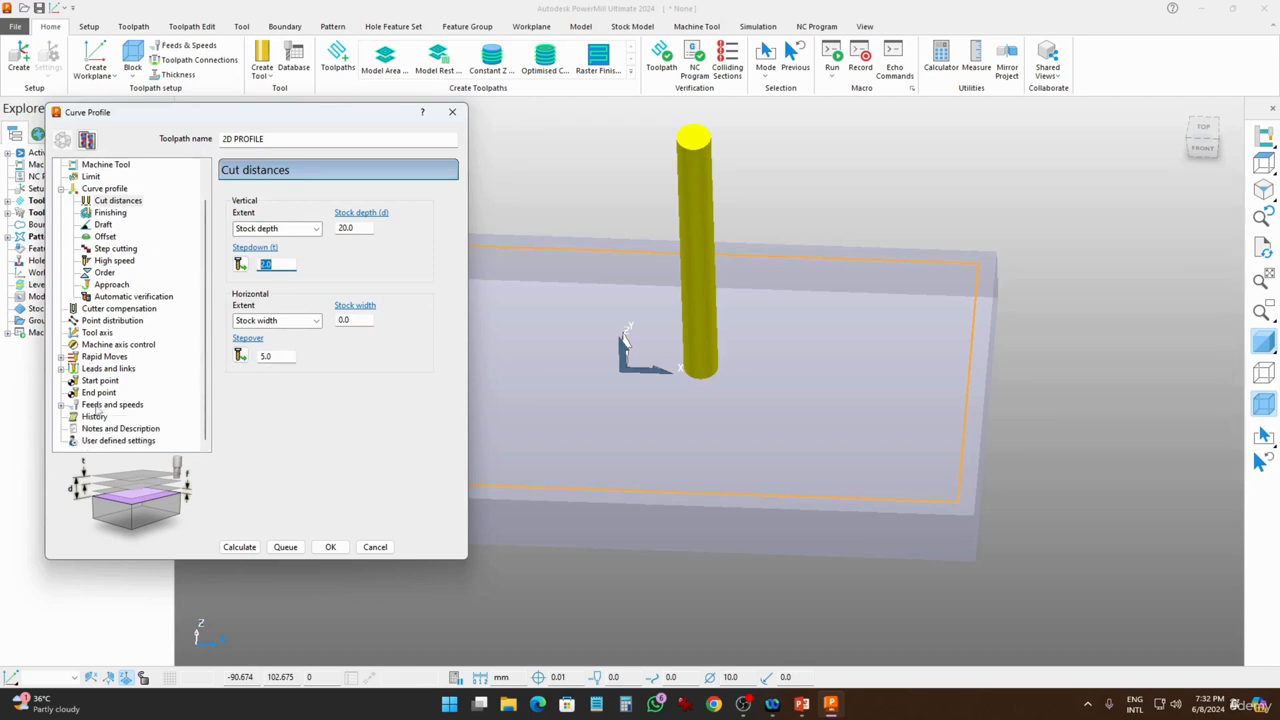
{"action": "left_click", "coordinate": [100, 404]}
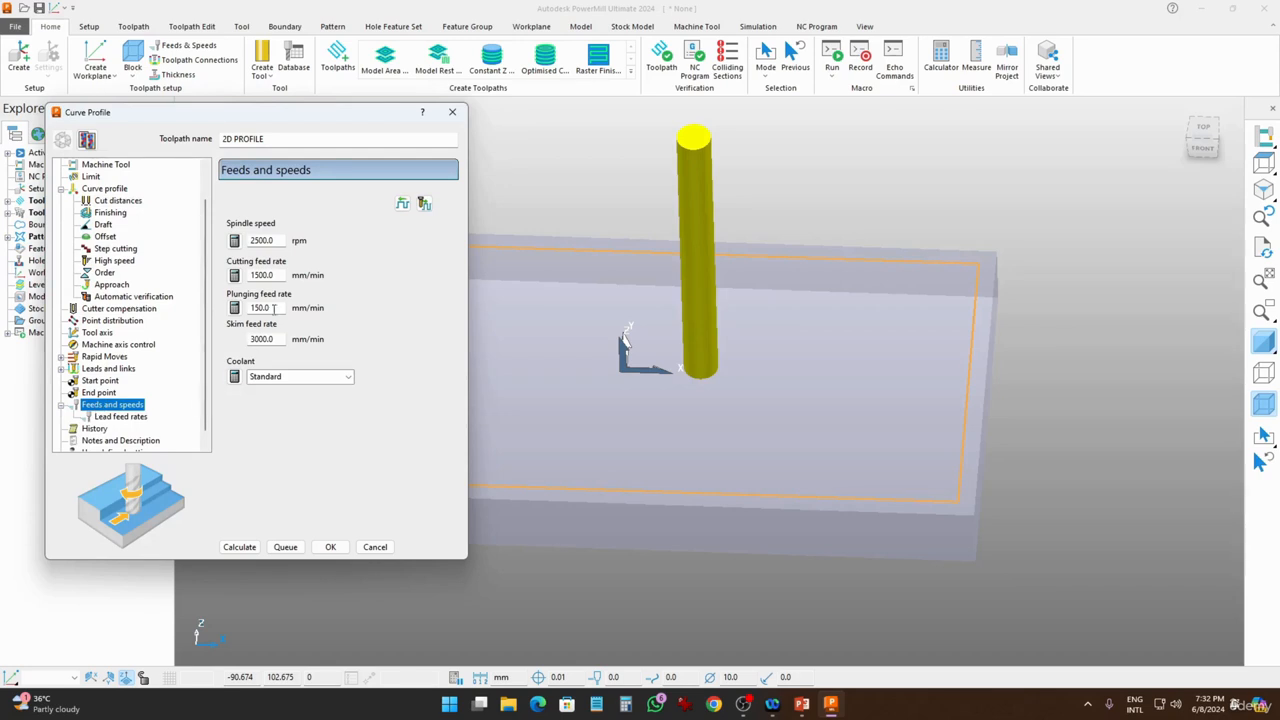
{"action": "double_click", "coordinate": [279, 240]}
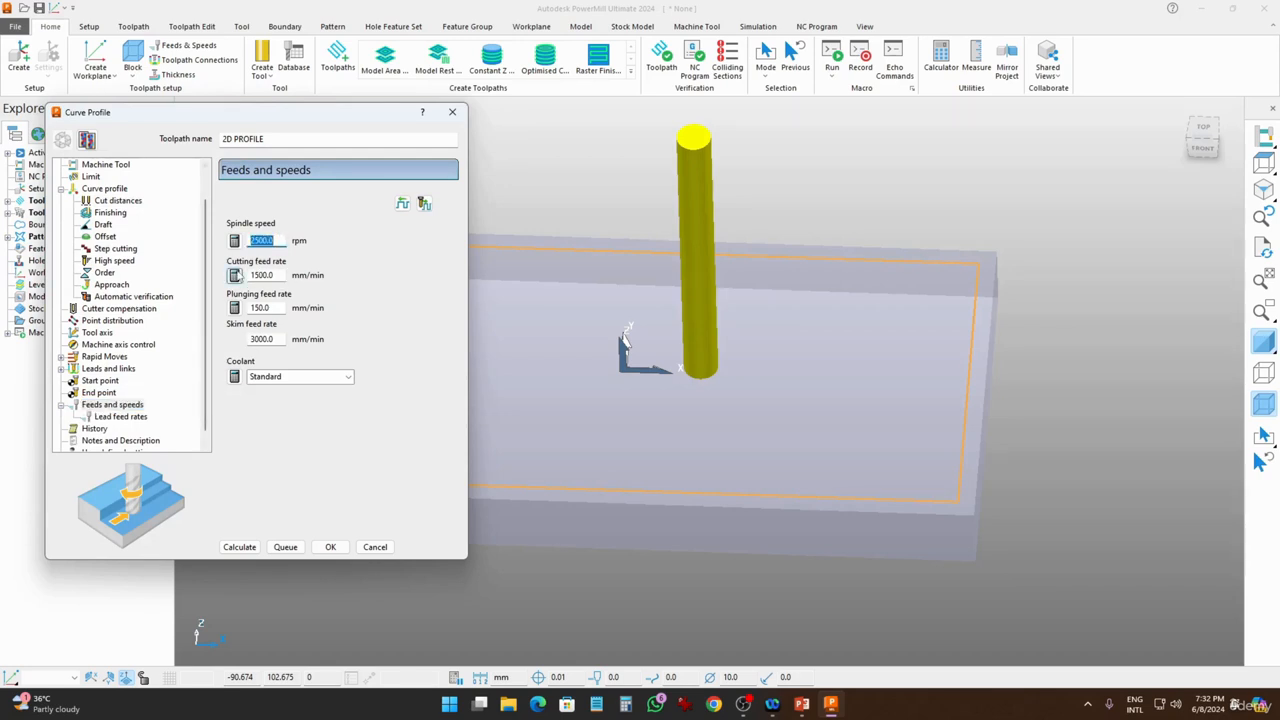
{"action": "type", "text": "600"}
{"action": "double_click", "coordinate": [272, 275]}
{"action": "type", "text": "3"}
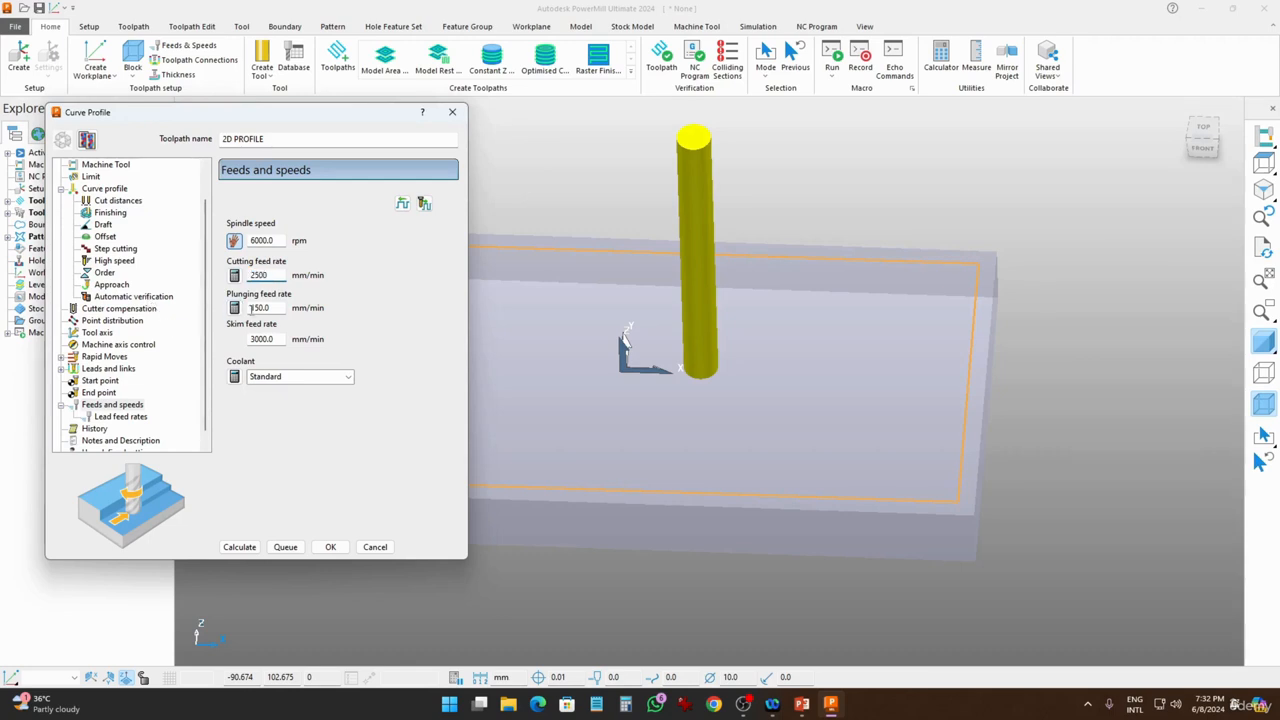
{"action": "key", "text": "Tab"}
Calculate the 2D PROFILE toolpath and inspect its cutting and rapid moves around the block.
{"action": "left_click", "coordinate": [240, 547]}
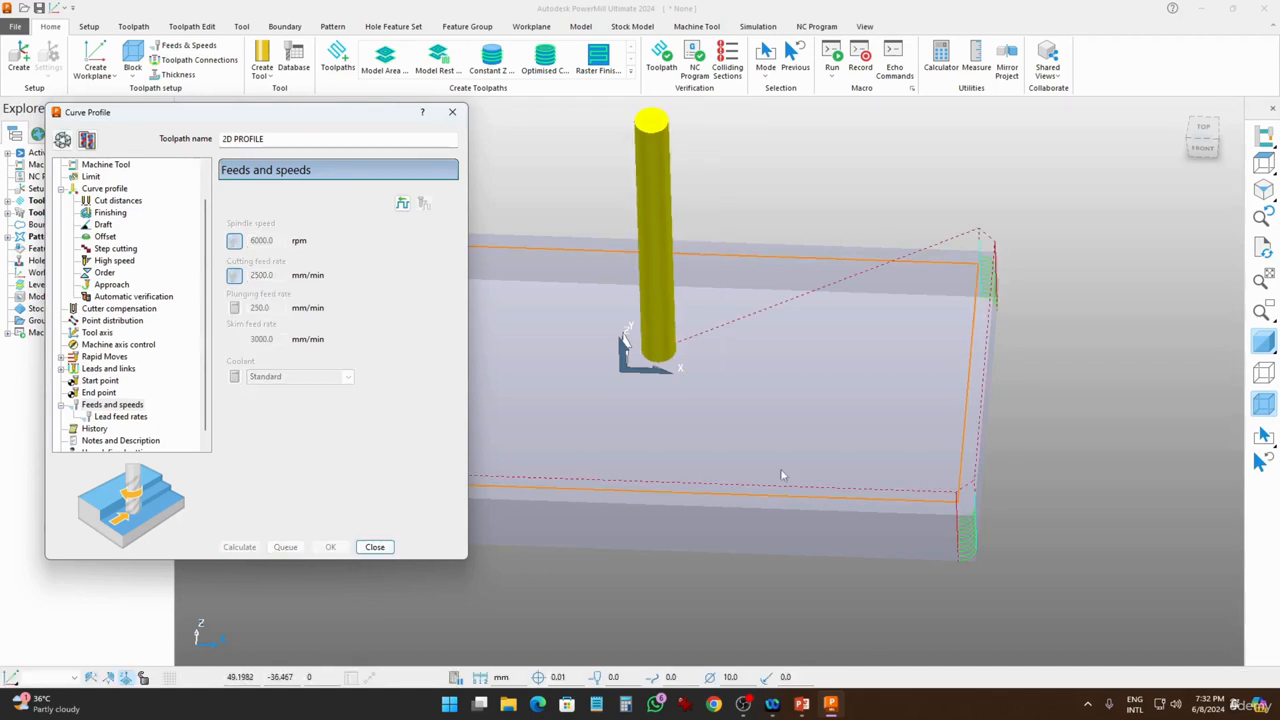
{"action": "left_click_drag", "start_coordinate": [363, 118], "coordinate": [192, 183]}
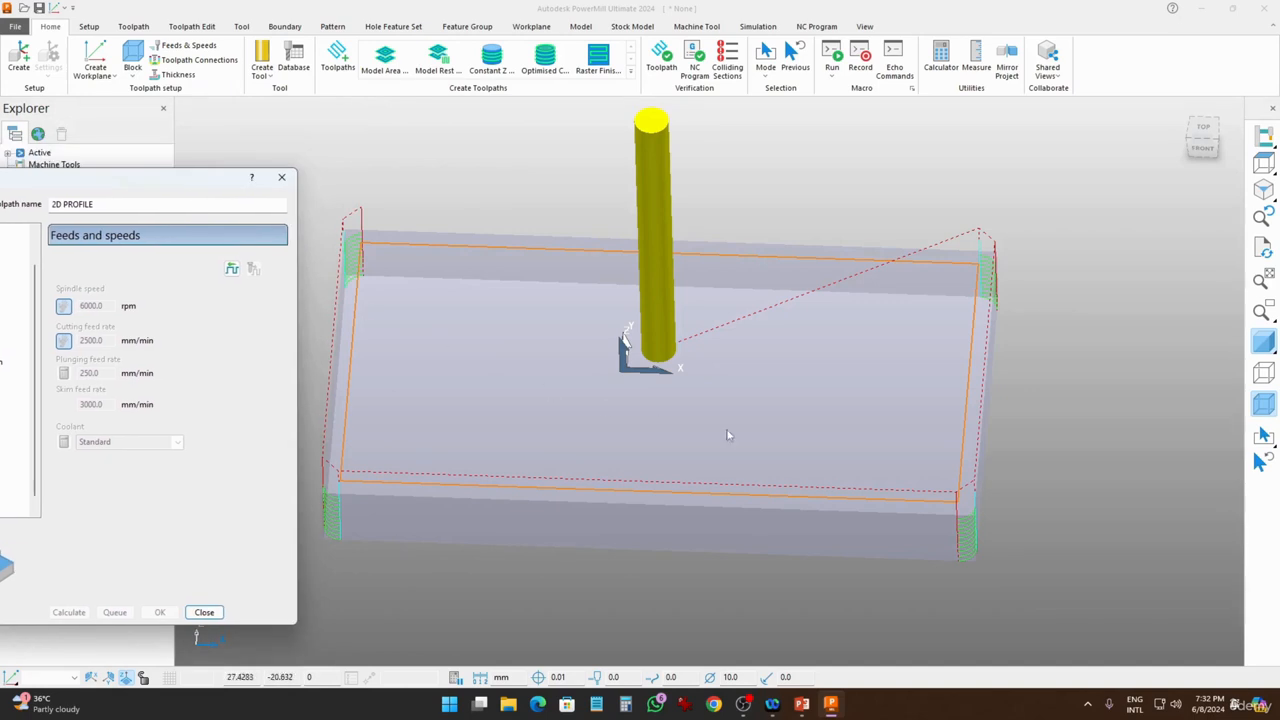
{"action": "middle_click_drag", "start_coordinate": [940, 322], "coordinate": [937, 443]}
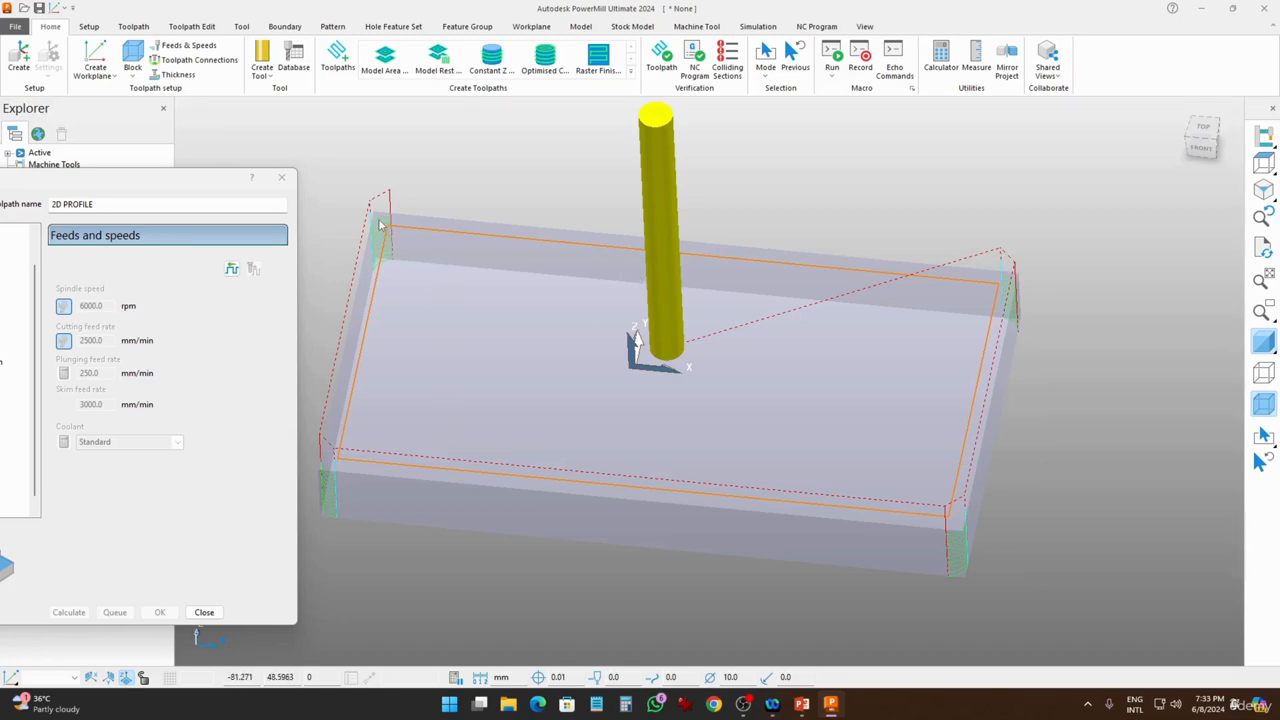
Make the 2D PROFILE toolpath editable and lengthen its block by 10 mm in both X and Y.
{"action": "left_click_drag", "start_coordinate": [196, 182], "coordinate": [351, 158]}
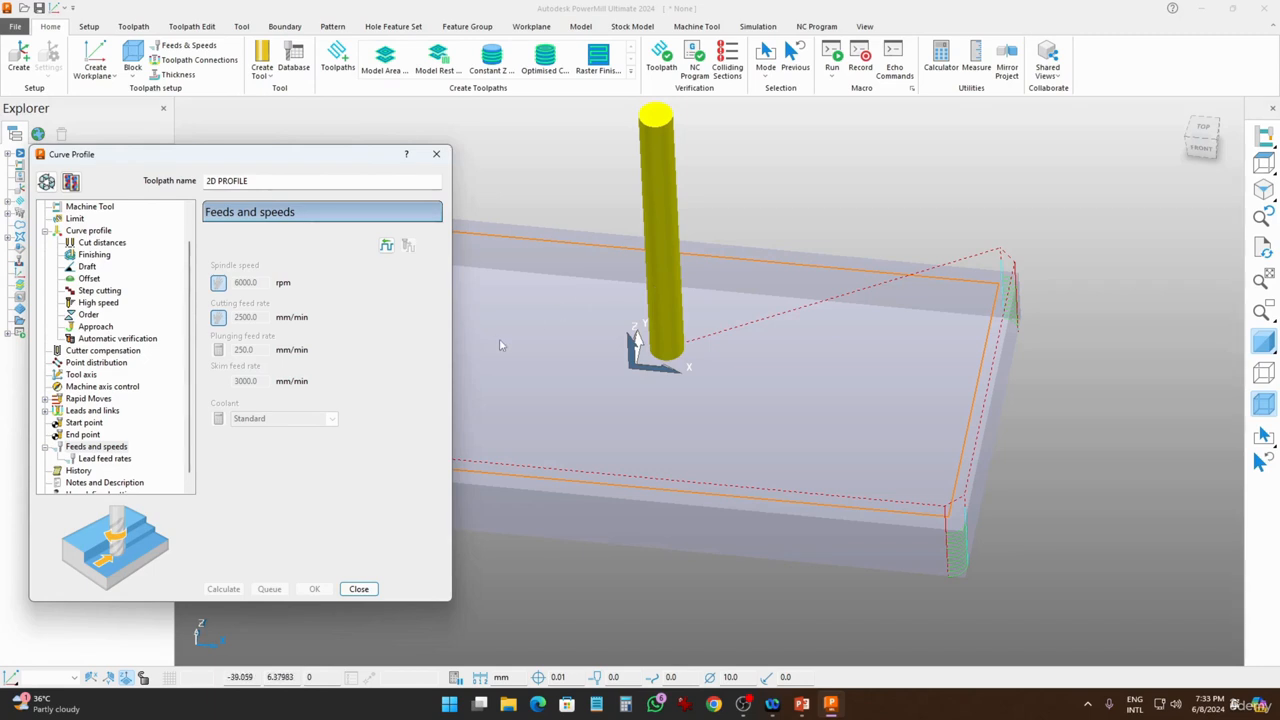
{"action": "left_click", "coordinate": [46, 181]}
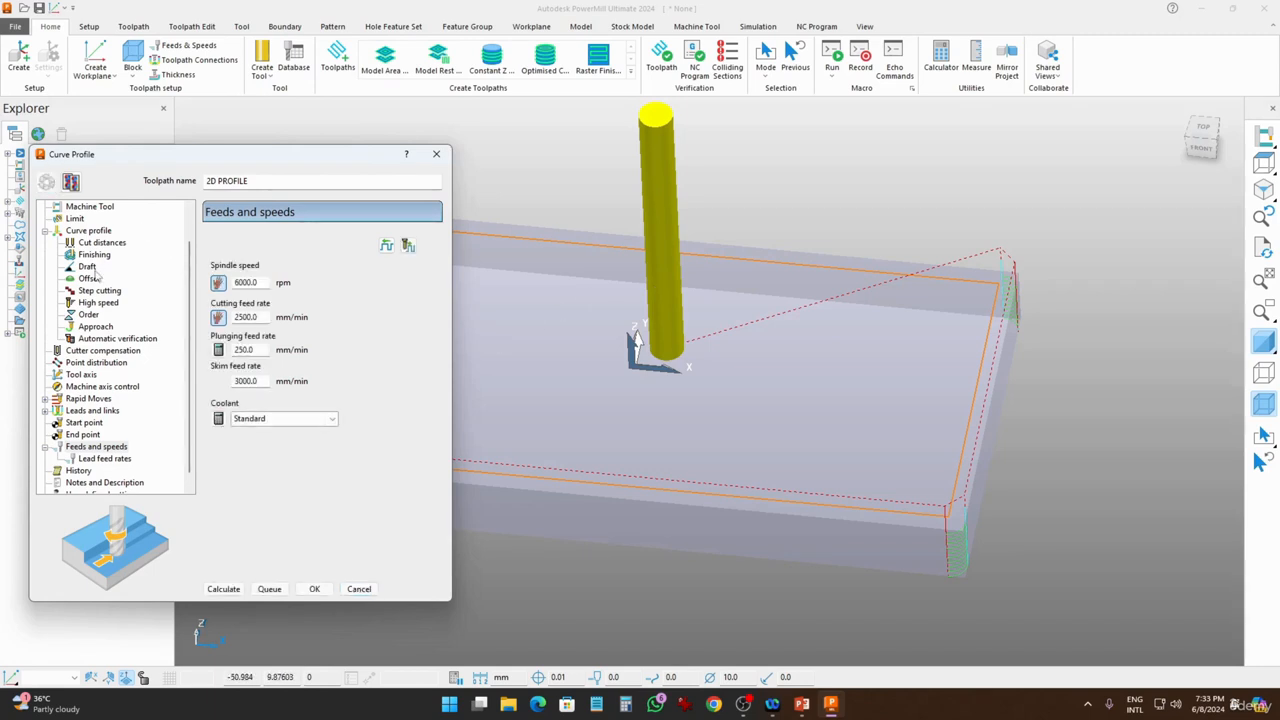
{"action": "scroll", "coordinate": [84, 240], "scroll_direction": "up", "scroll_amount": 1}
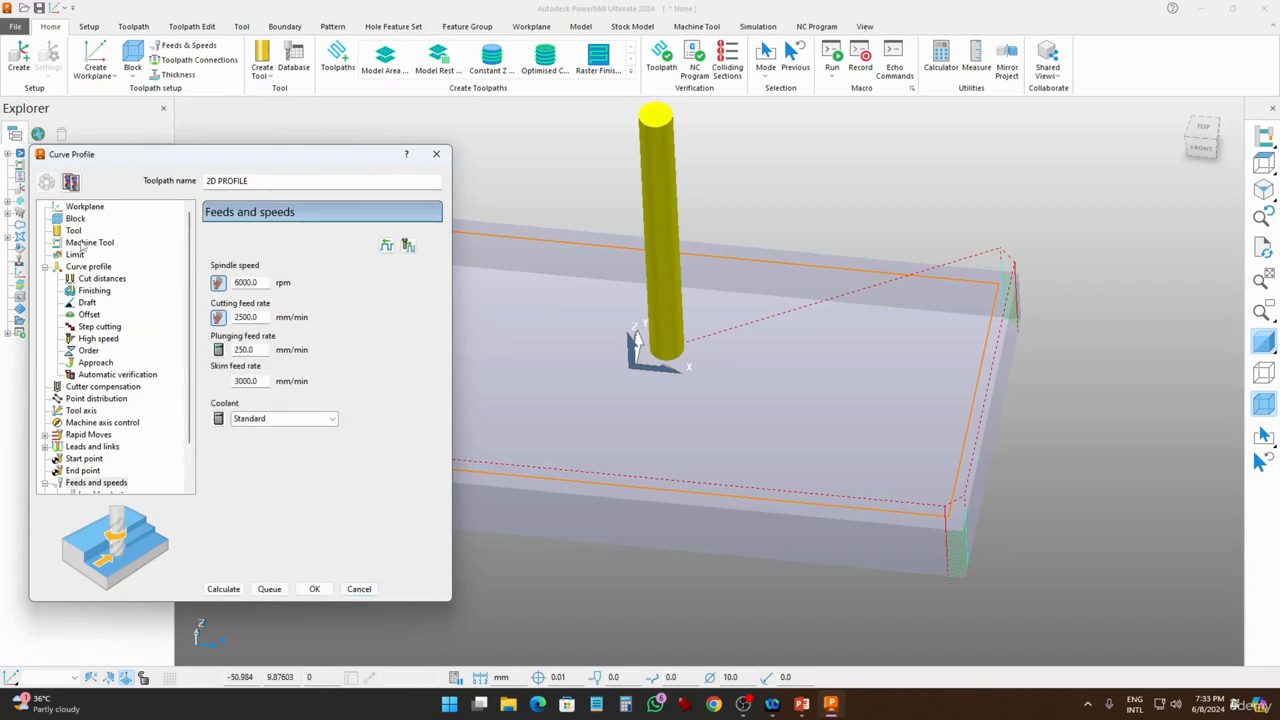
{"action": "left_click", "coordinate": [76, 218]}
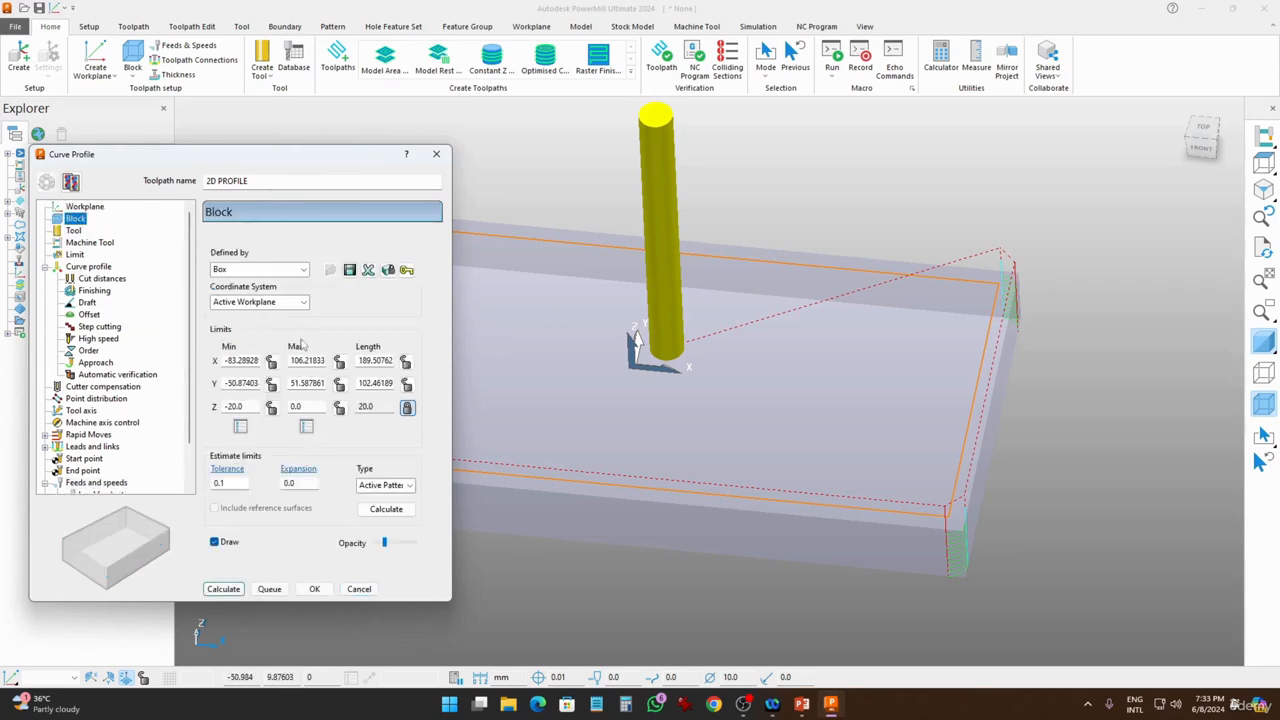
{"action": "left_click", "coordinate": [390, 361]}
{"action": "type", "text": "+10"}
{"action": "left_click", "coordinate": [386, 383]}
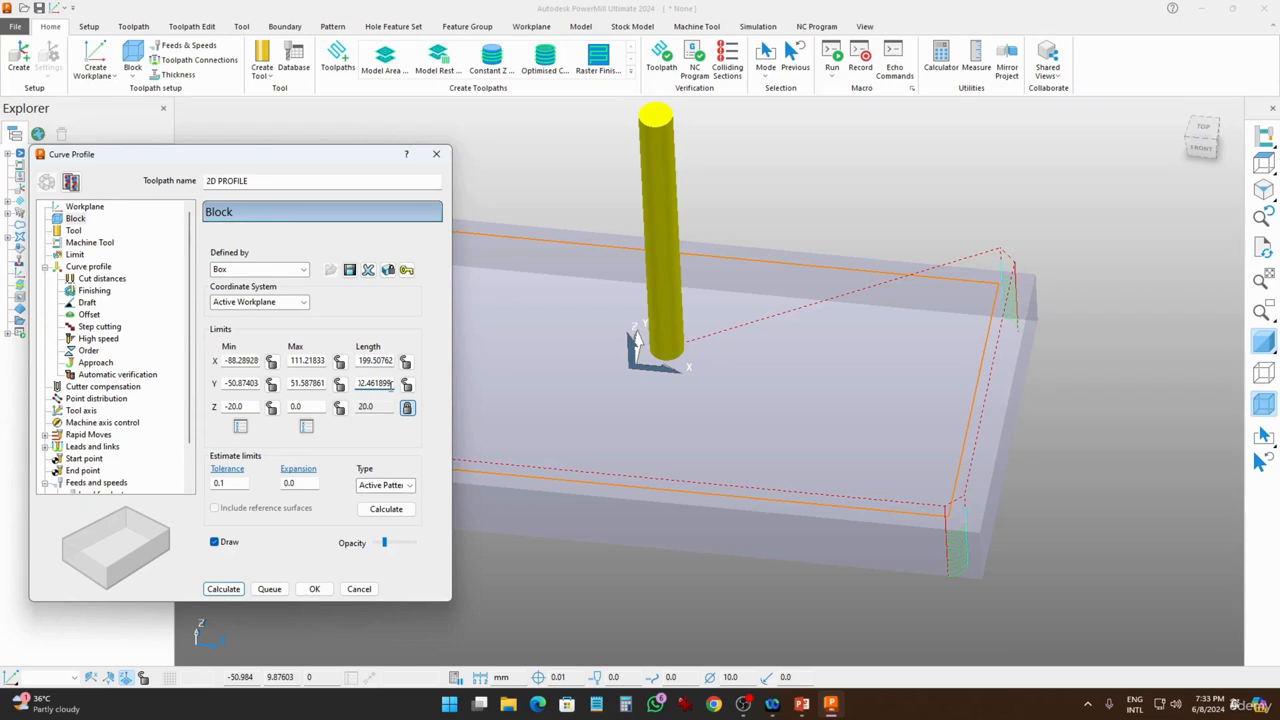
{"action": "type", "text": "+10"}
{"action": "left_click", "coordinate": [386, 406]}
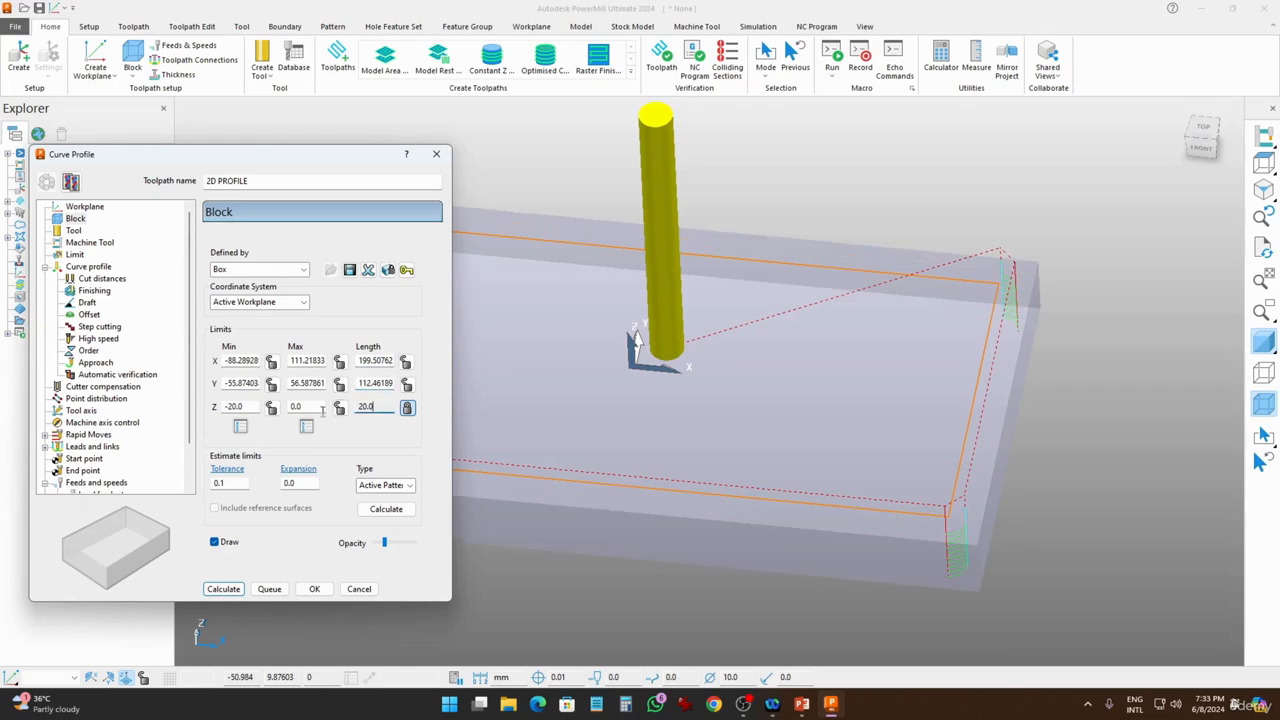
Recalculate the 2D PROFILE toolpath with the enlarged block, inspect the passes and close the toolpath settings.
{"action": "left_click", "coordinate": [223, 589]}
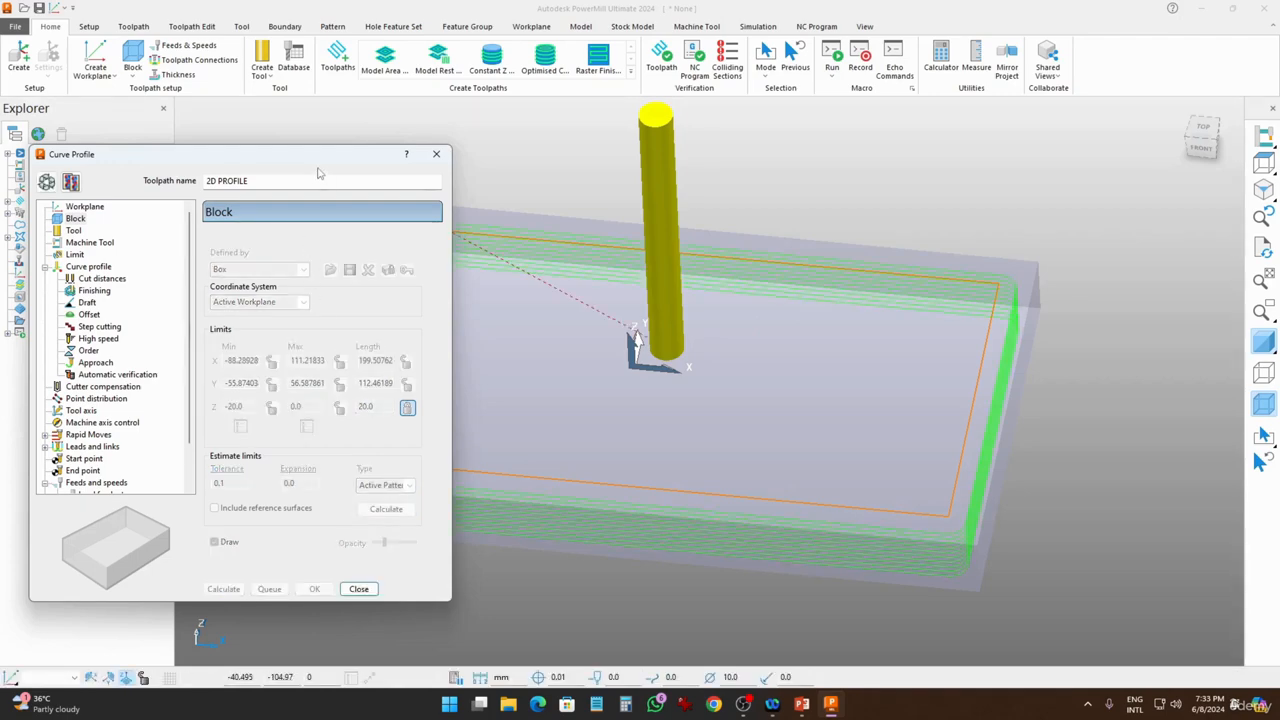
{"action": "left_click_drag", "start_coordinate": [290, 158], "coordinate": [50, 251]}
{"action": "middle_click_drag", "start_coordinate": [603, 446], "coordinate": [550, 361]}
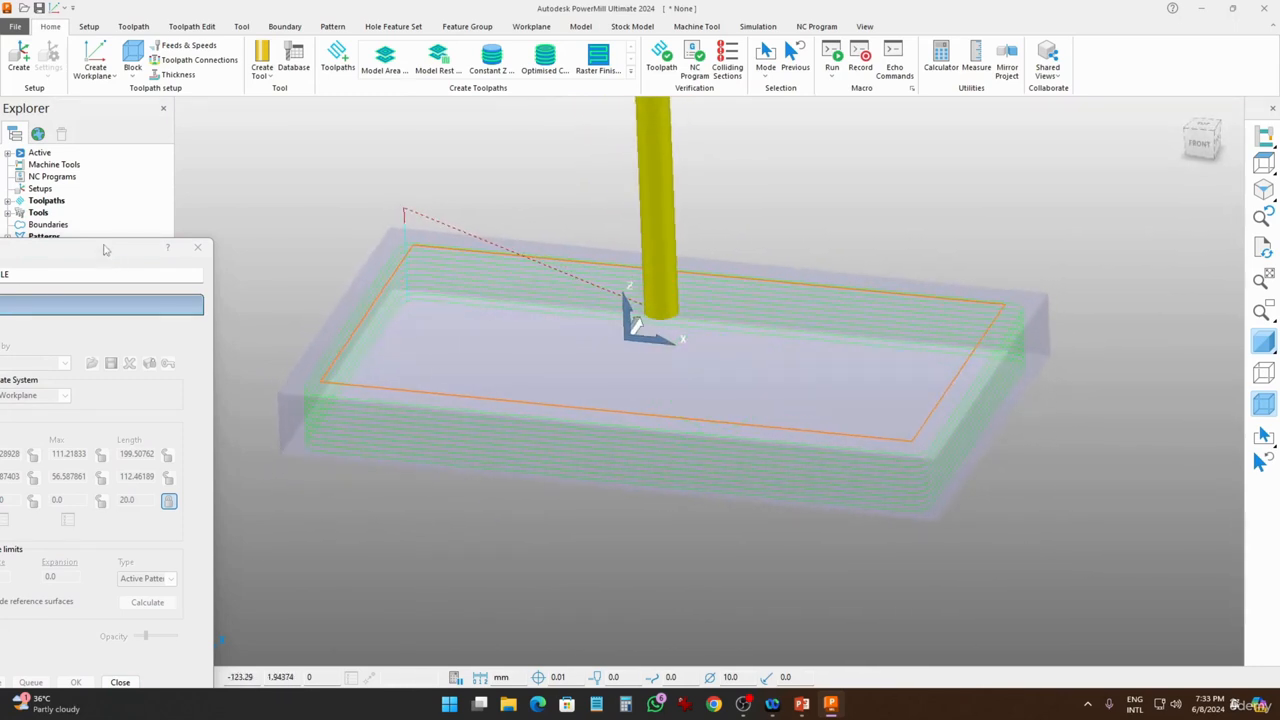
{"action": "left_click_drag", "start_coordinate": [96, 247], "coordinate": [200, 199]}
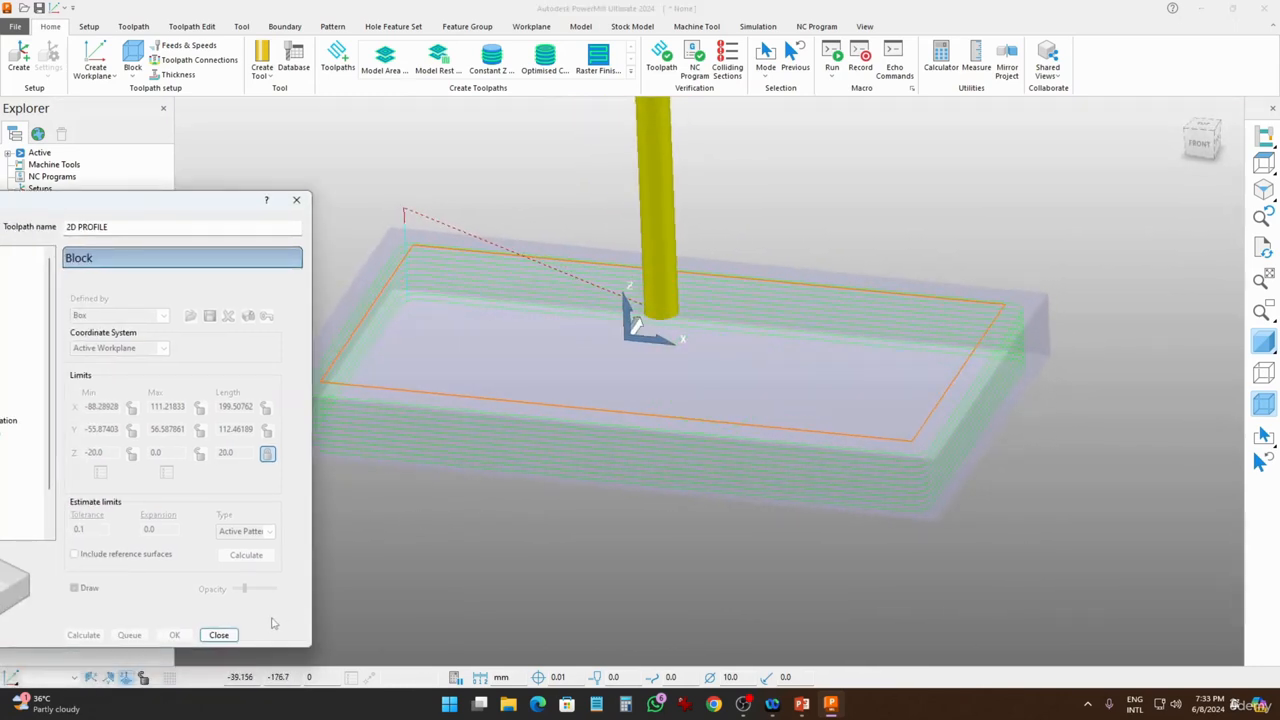
{"action": "left_click", "coordinate": [218, 635]}
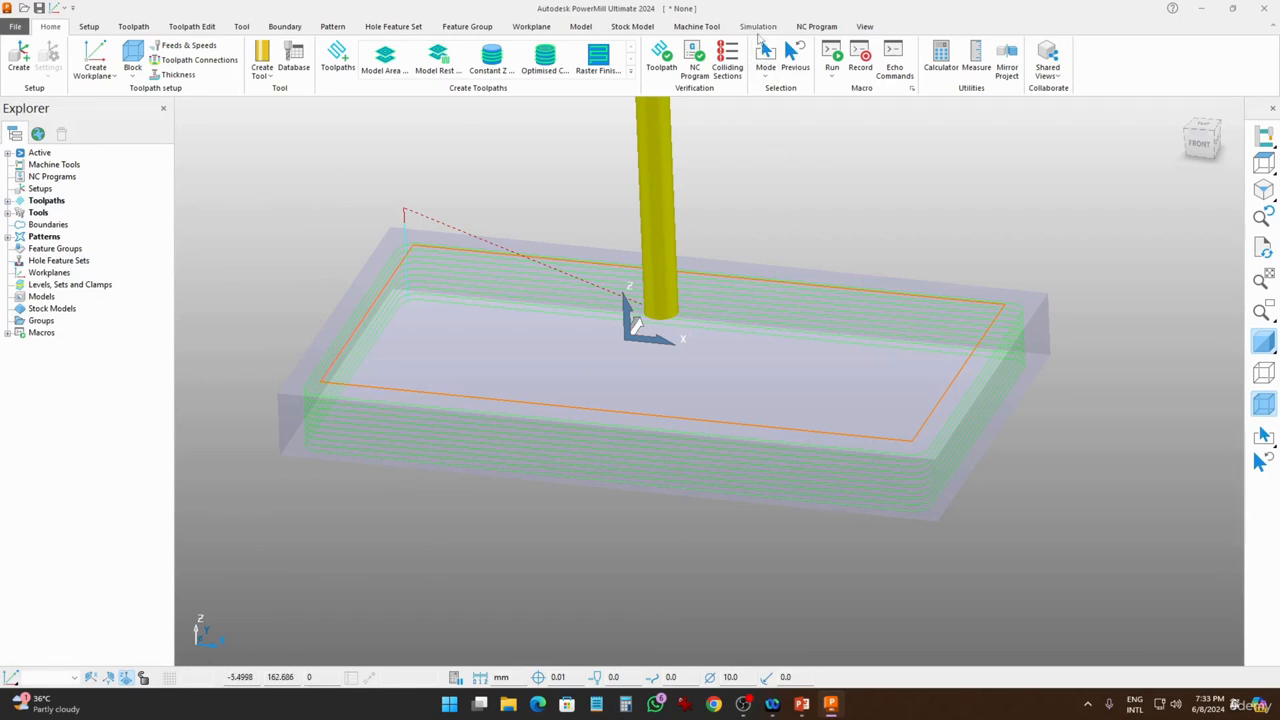
Simulate the 2D PROFILE toolpath with the FEM 10MM tool and watch its full run around the block.
{"action": "left_click", "coordinate": [758, 28]}
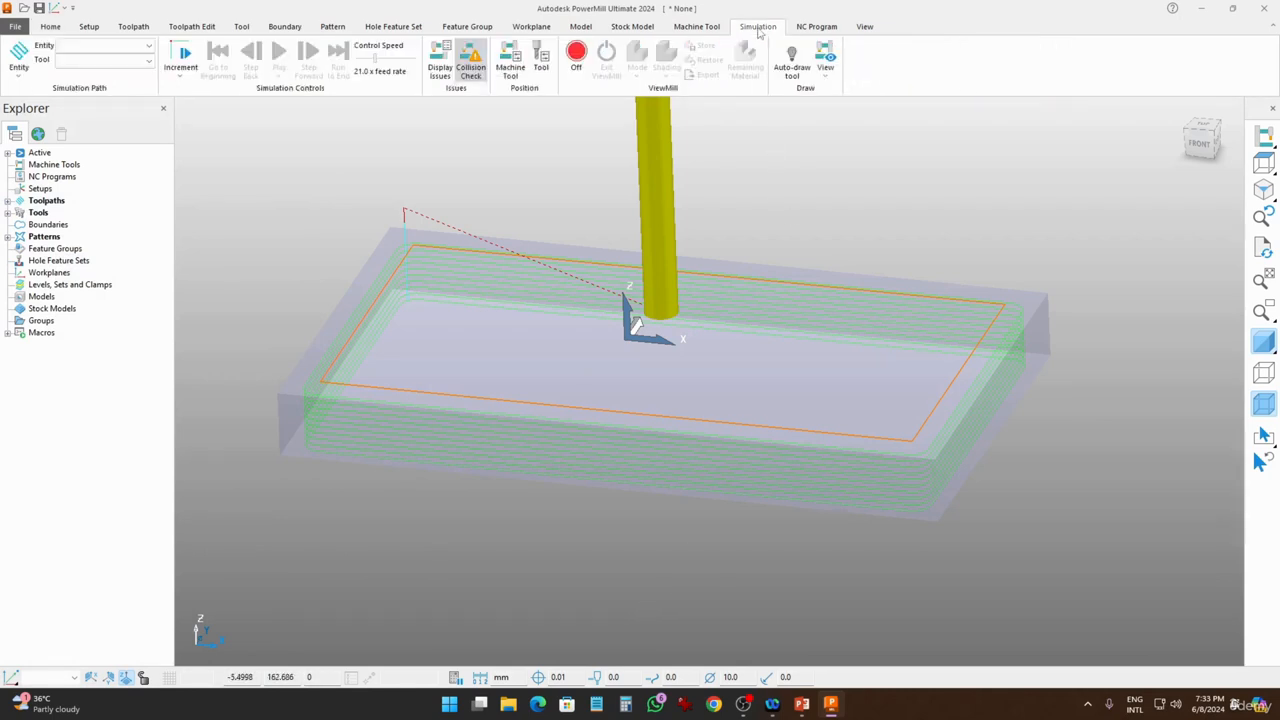
{"action": "left_click", "coordinate": [93, 50]}
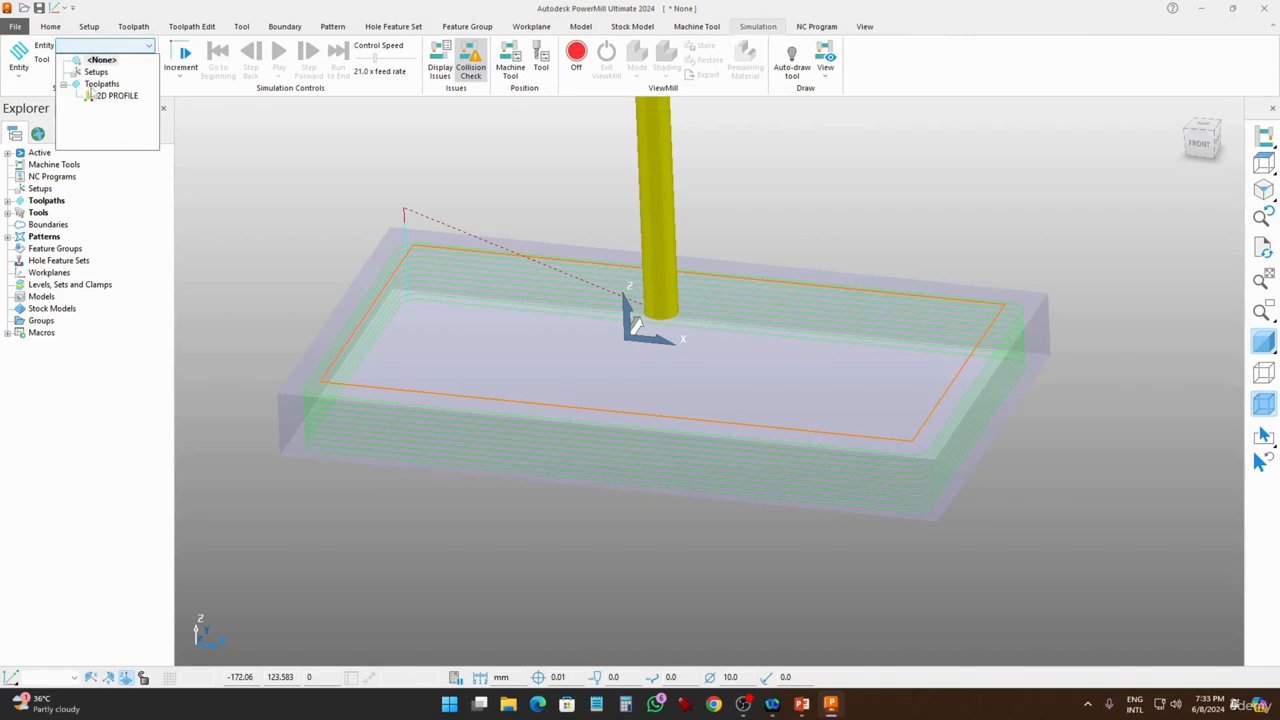
{"action": "left_click", "coordinate": [102, 103]}
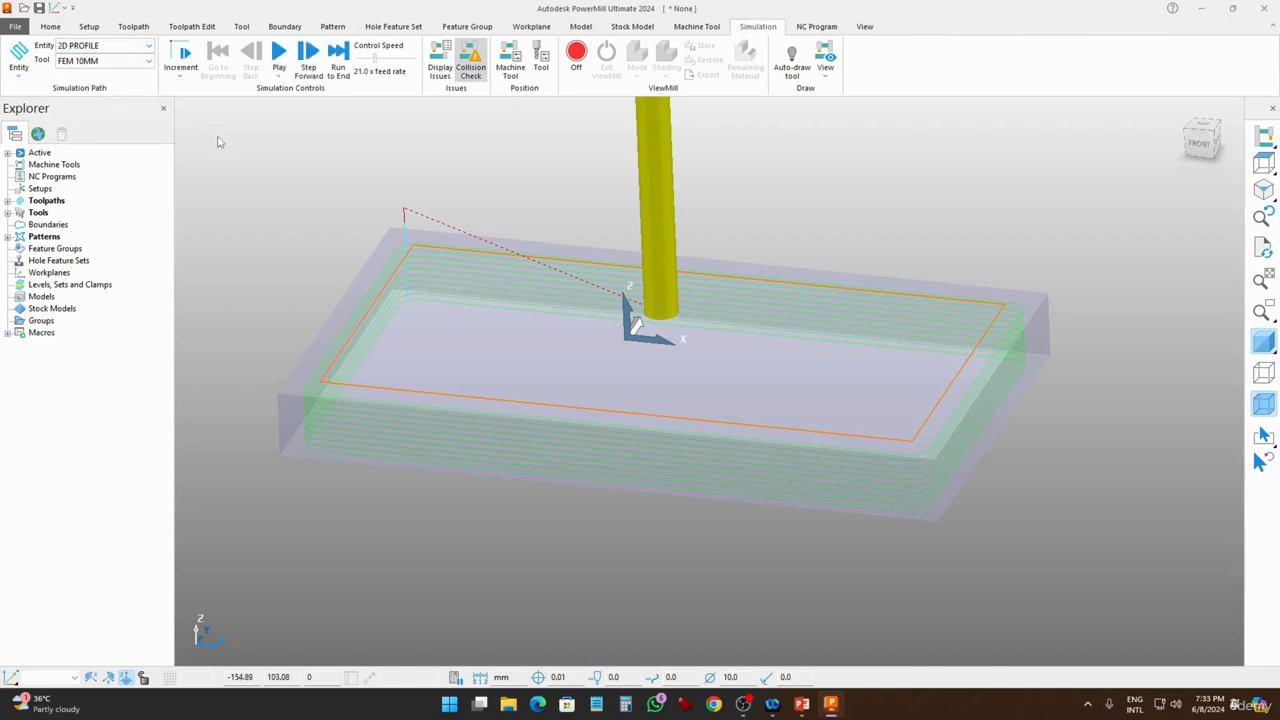
{"action": "left_click", "coordinate": [280, 54]}
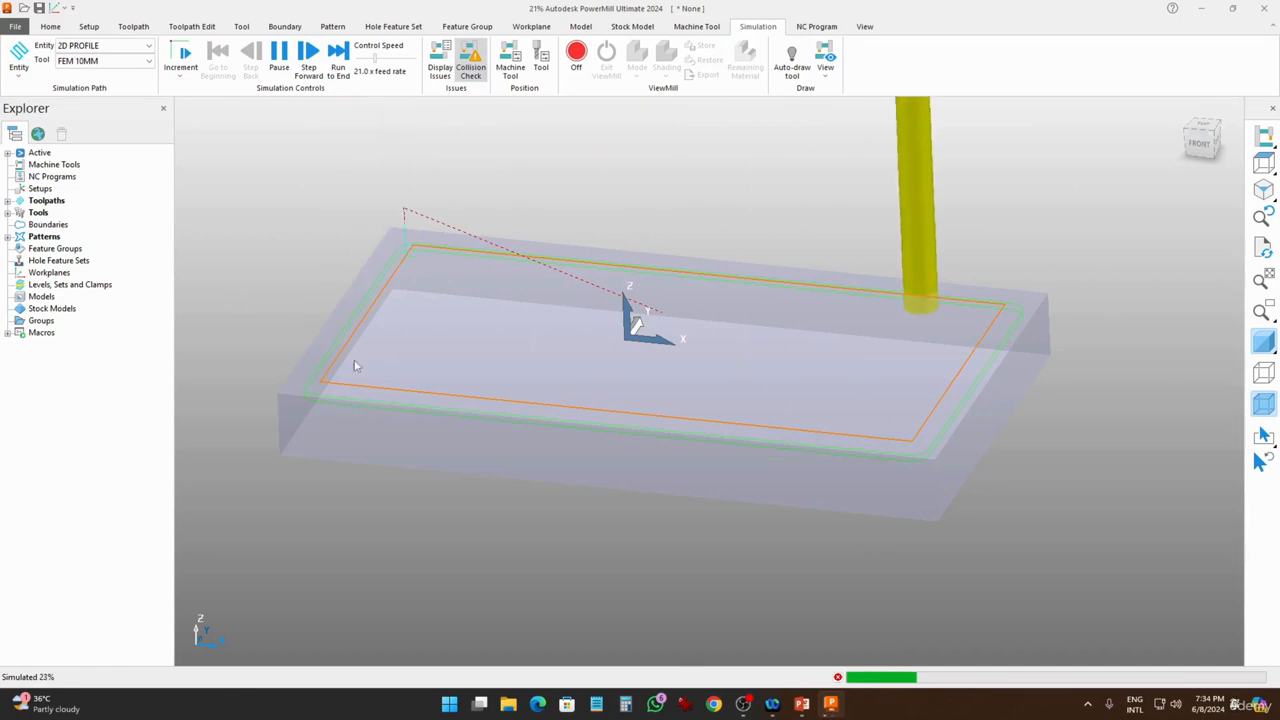
{"action": "middle_click_drag", "start_coordinate": [500, 325], "coordinate": [517, 352]}
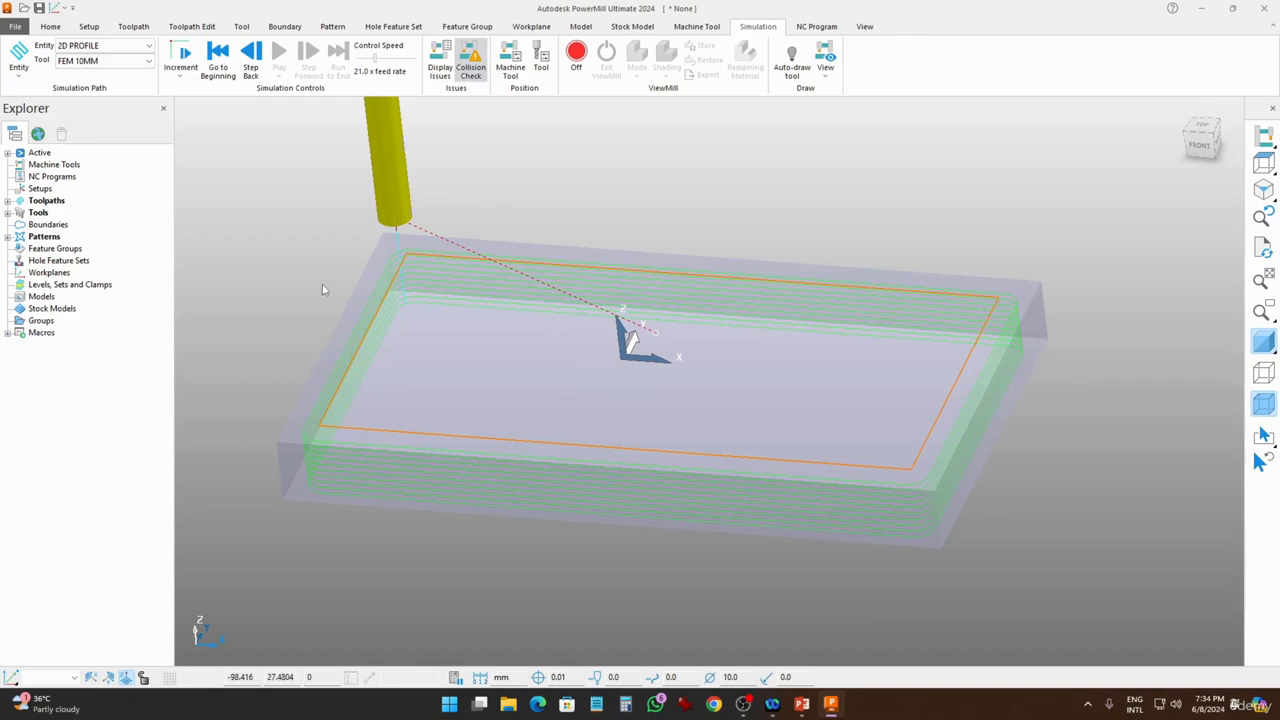
{"action": "middle_click_drag", "start_coordinate": [429, 274], "coordinate": [466, 306]}
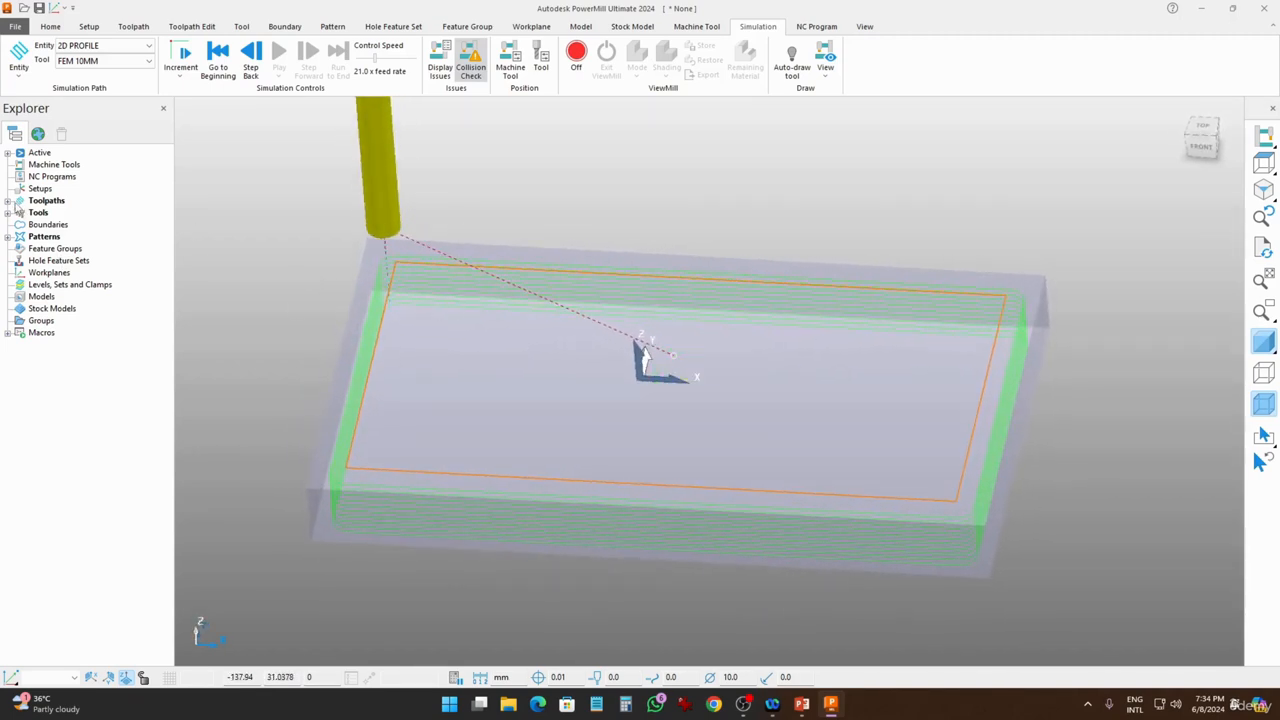
Reverse the machining side to the inside of the rectangle in the 2D PROFILE settings and recalculate the toolpath.
{"action": "double_click", "coordinate": [31, 204]}
{"action": "right_click", "coordinate": [85, 212]}
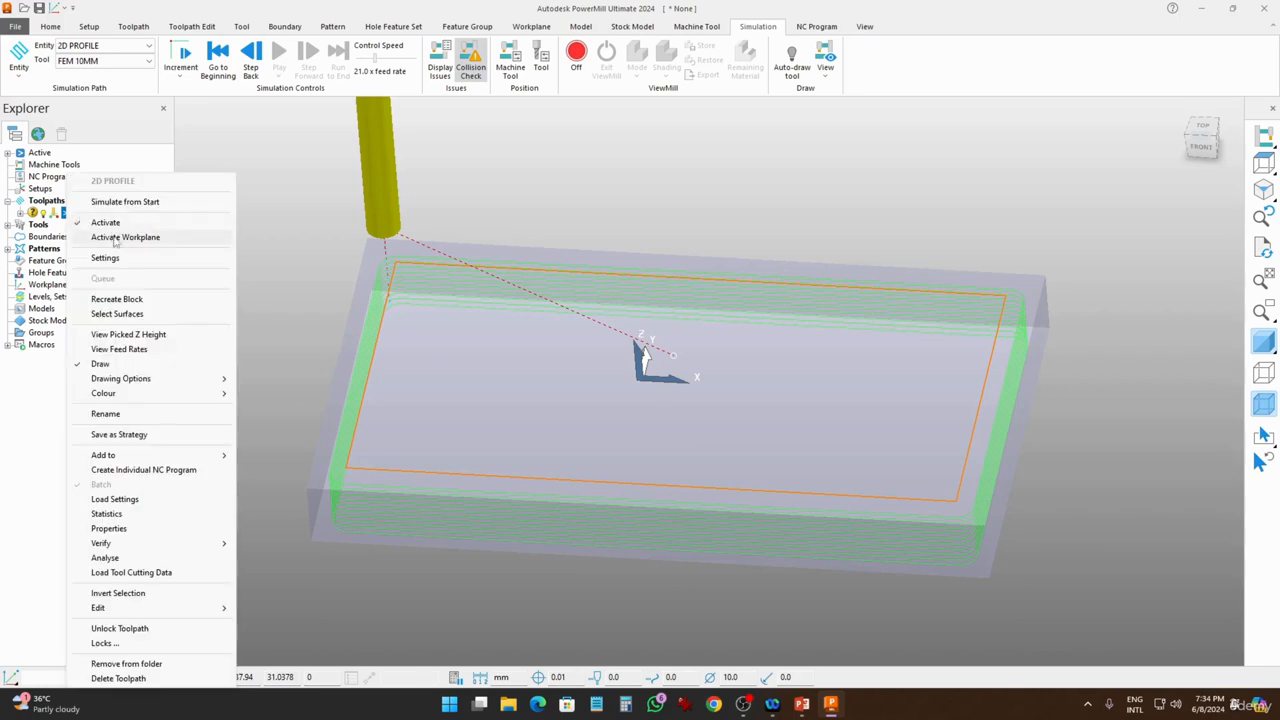
{"action": "left_click", "coordinate": [100, 255]}
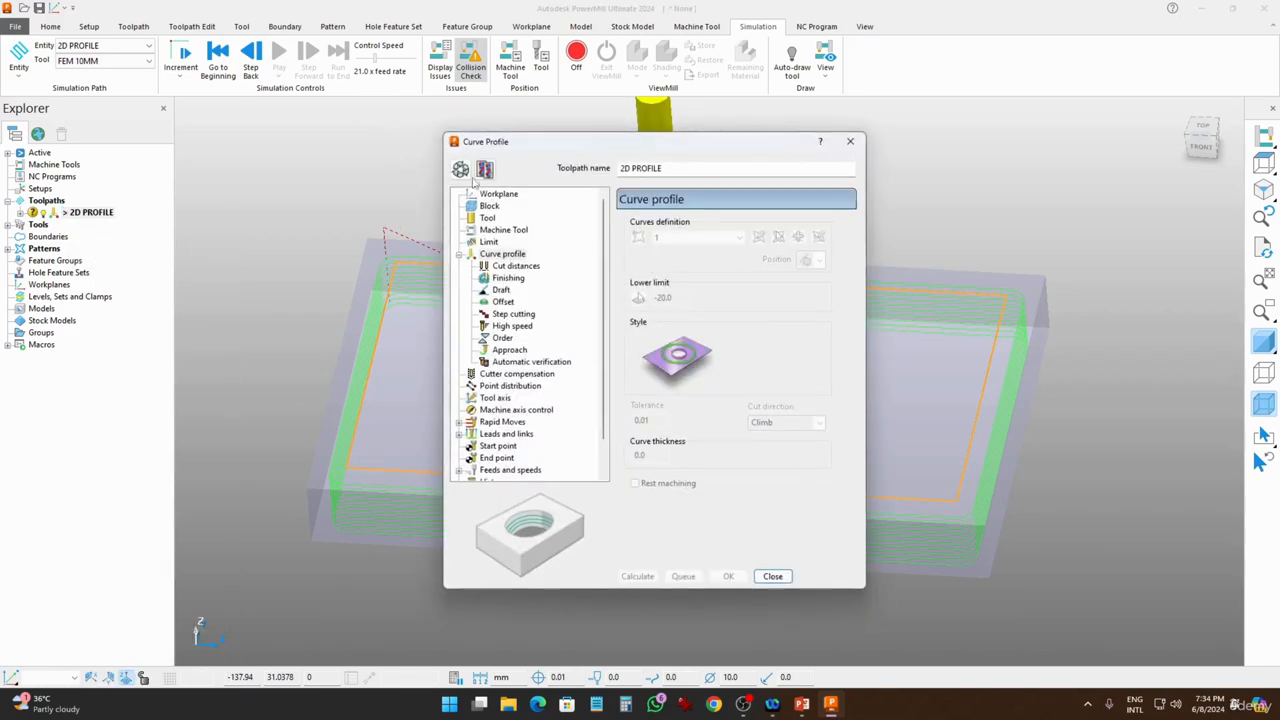
{"action": "left_click", "coordinate": [460, 169]}
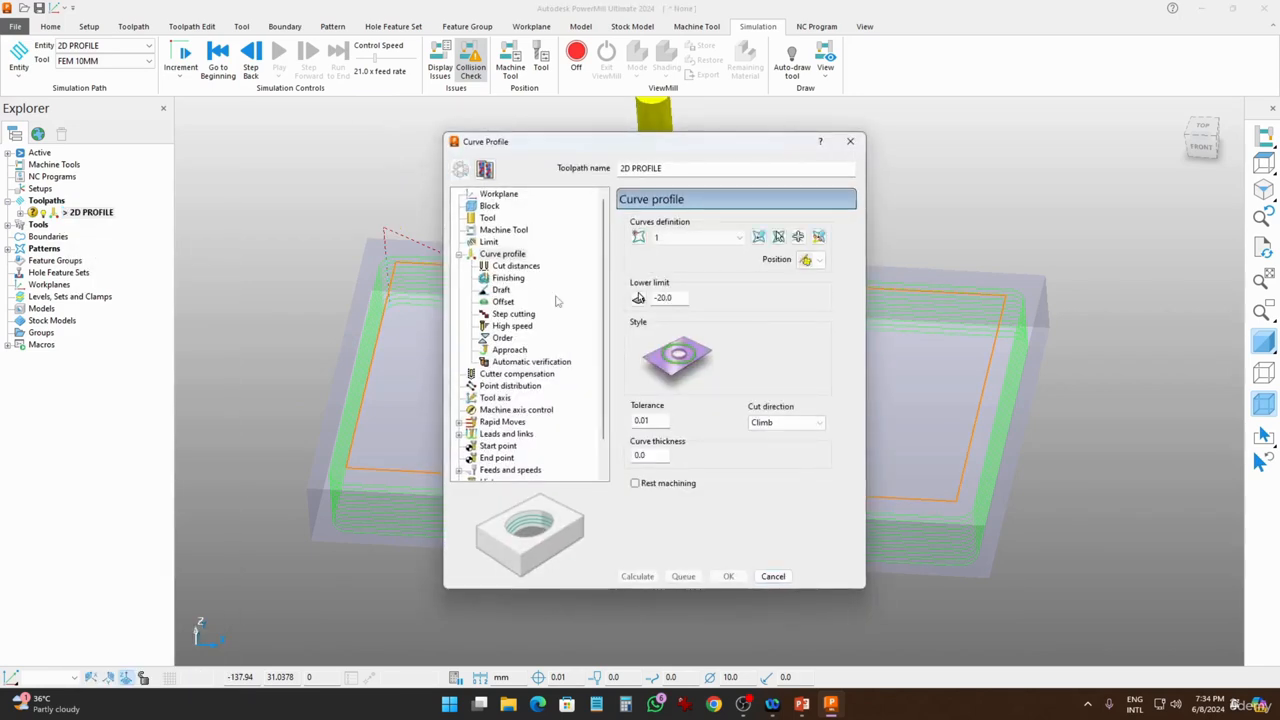
{"action": "left_click", "coordinate": [818, 237]}
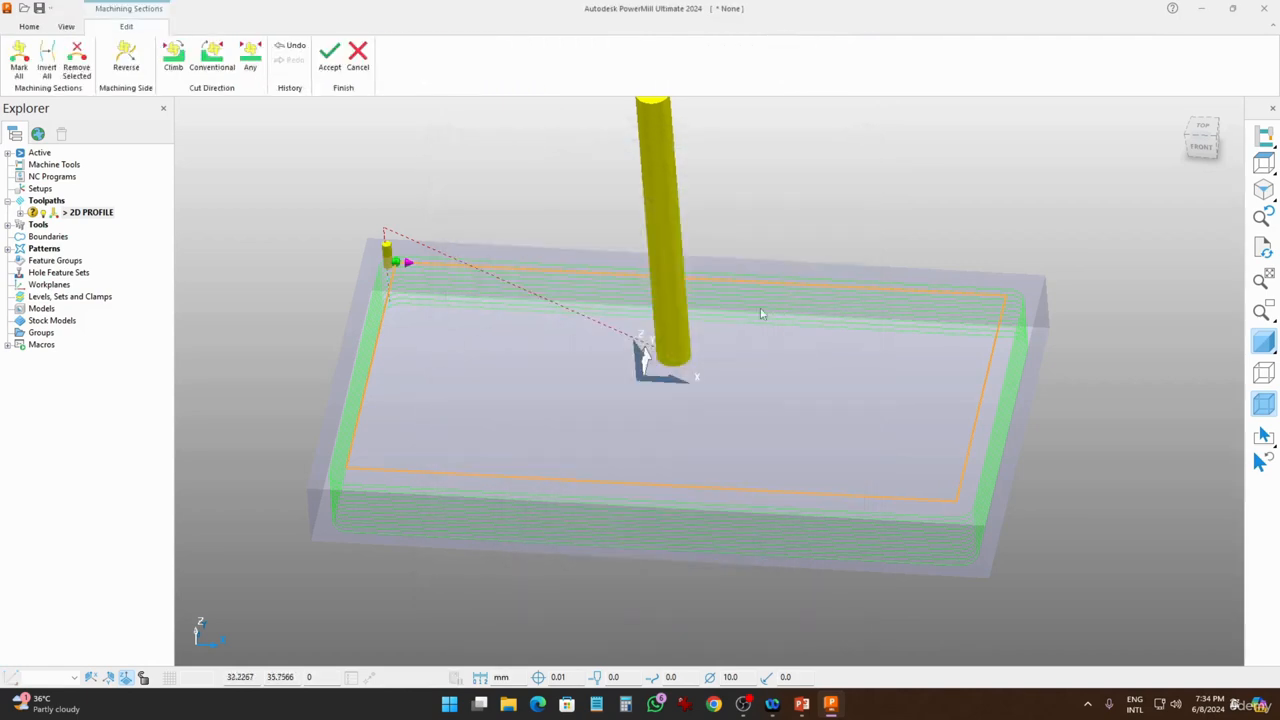
{"action": "left_click", "coordinate": [126, 58]}
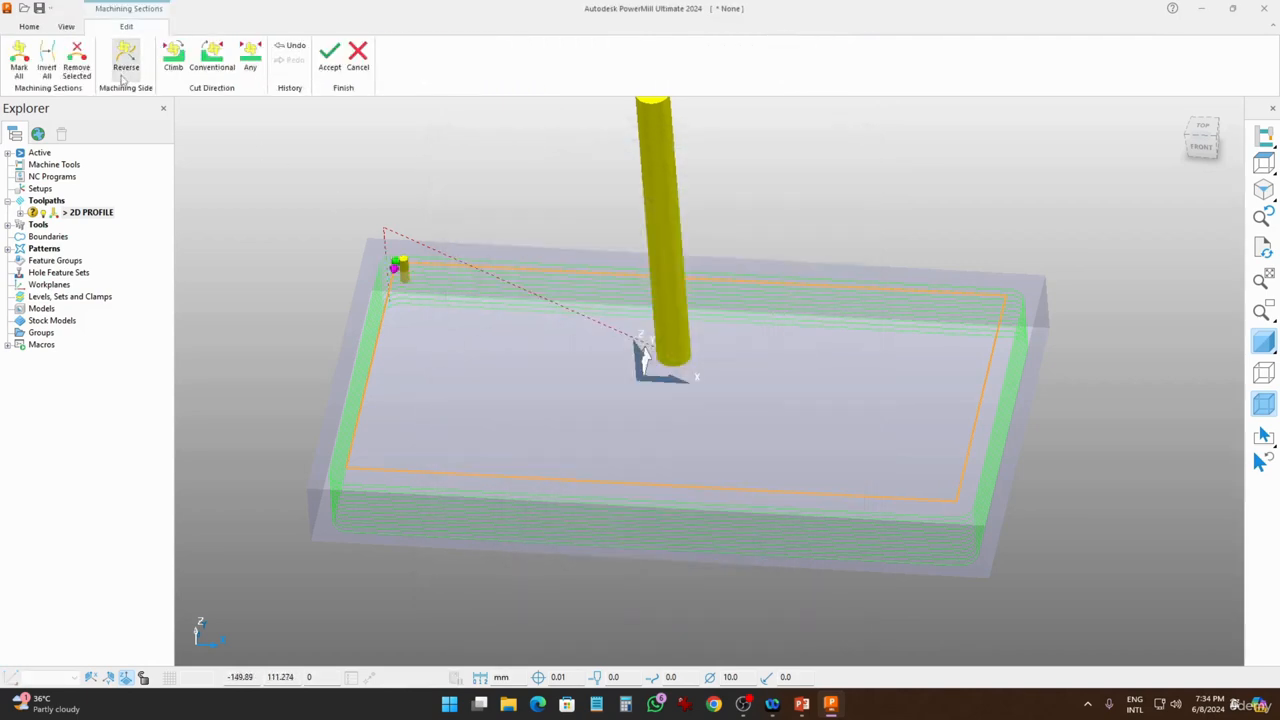
{"action": "left_click", "coordinate": [332, 60]}
{"action": "left_click", "coordinate": [637, 576]}
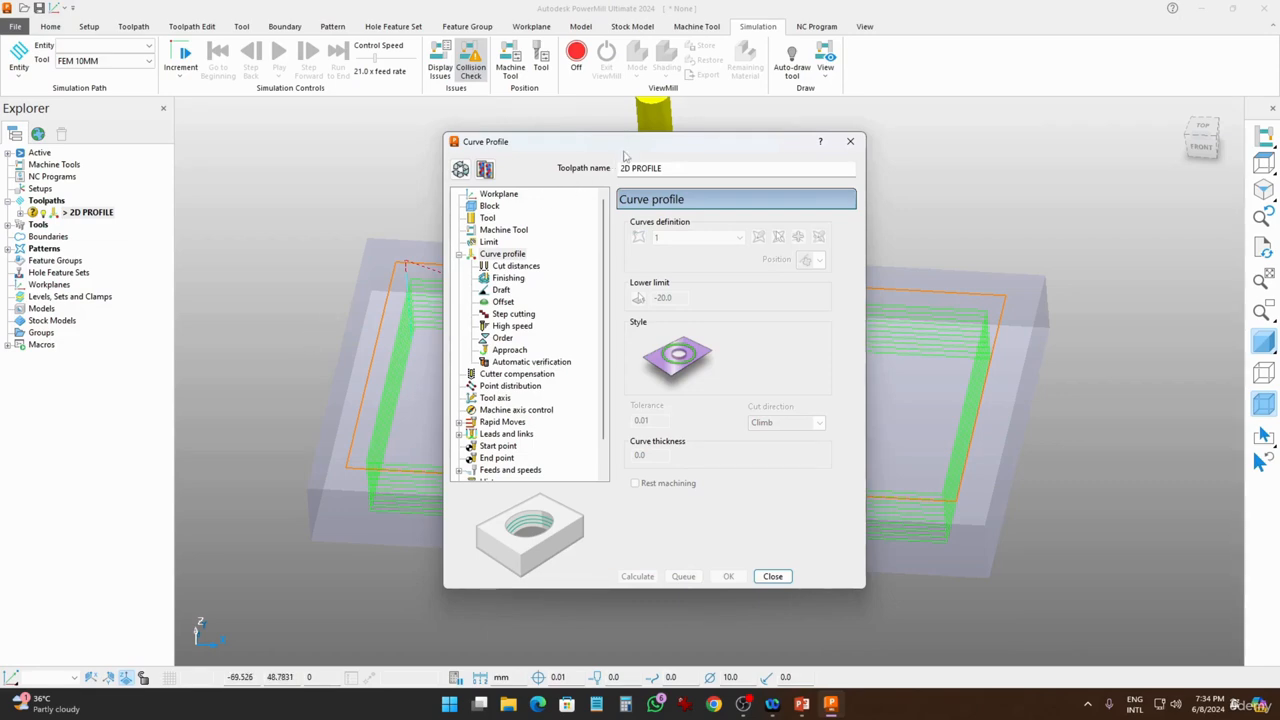
{"action": "left_click_drag", "start_coordinate": [630, 148], "coordinate": [59, 277]}
{"action": "mouse_move", "coordinate": [653, 369]}
{"action": "middle_mouse_down"}
{"action": "mouse_move", "coordinate": [651, 443]}
{"action": "mouse_move", "coordinate": [648, 378]}
{"action": "middle_mouse_up"}
{"action": "scroll", "coordinate": [645, 380], "scroll_direction": "down", "scroll_amount": 2}
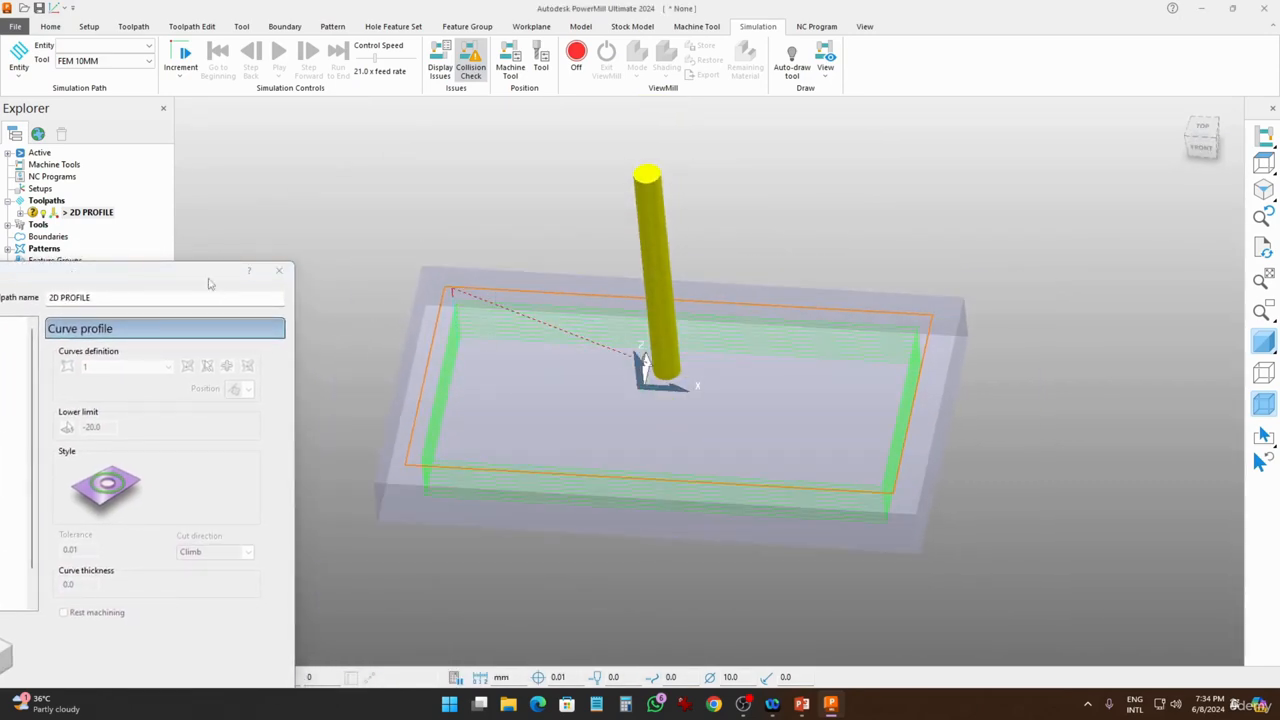
Reverse the machining side back to the outside of the rectangle, recalculate the toolpath and inspect its entry corner.
{"action": "left_click_drag", "start_coordinate": [209, 284], "coordinate": [546, 104]}
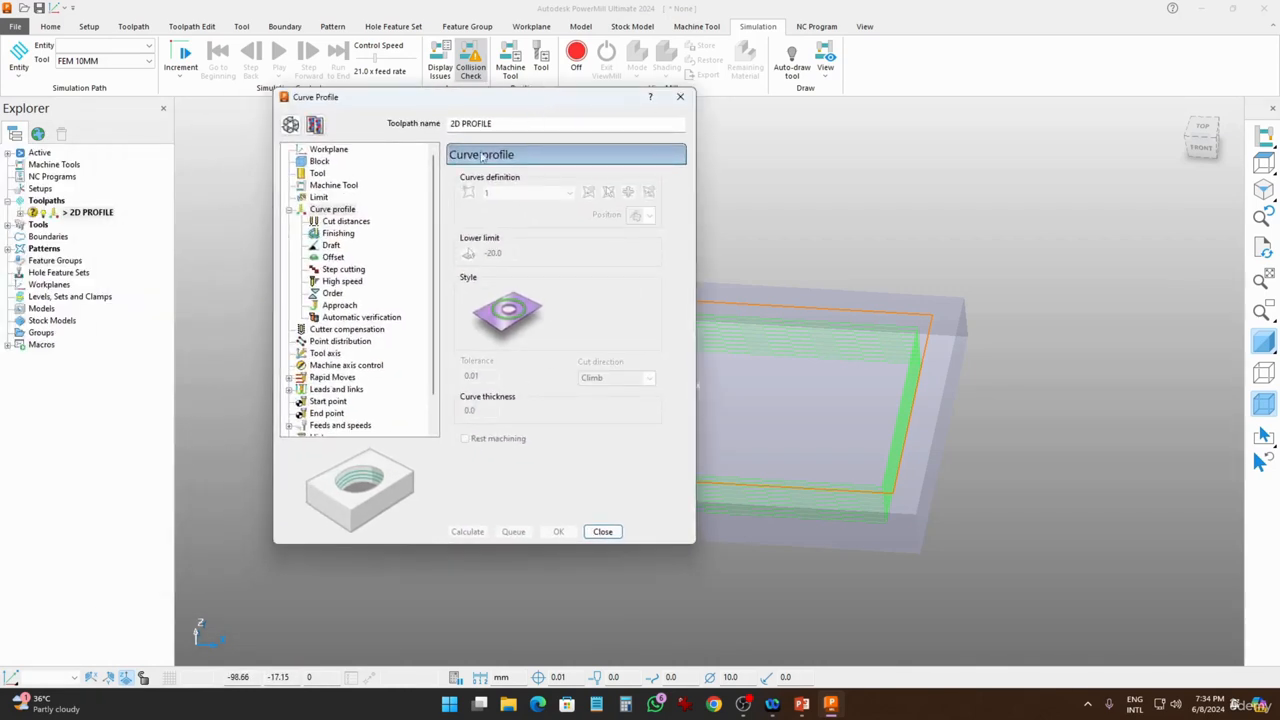
{"action": "left_click", "coordinate": [314, 124]}
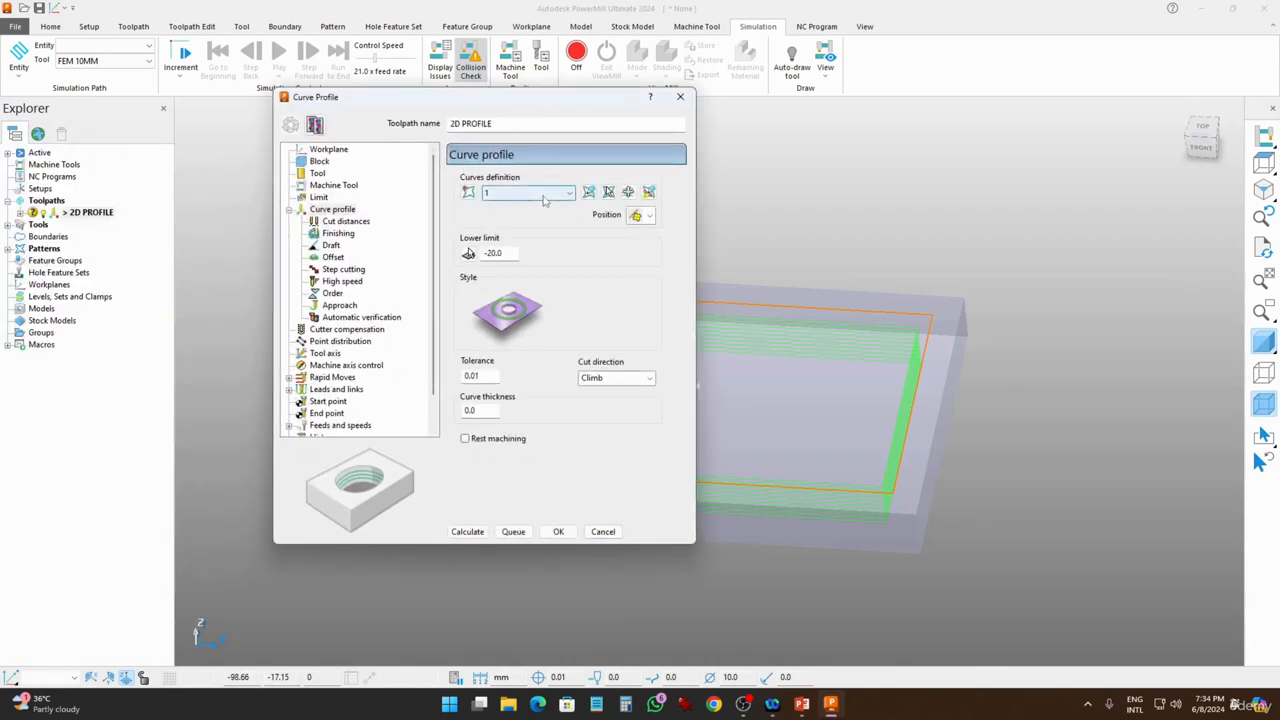
{"action": "left_click", "coordinate": [649, 191]}
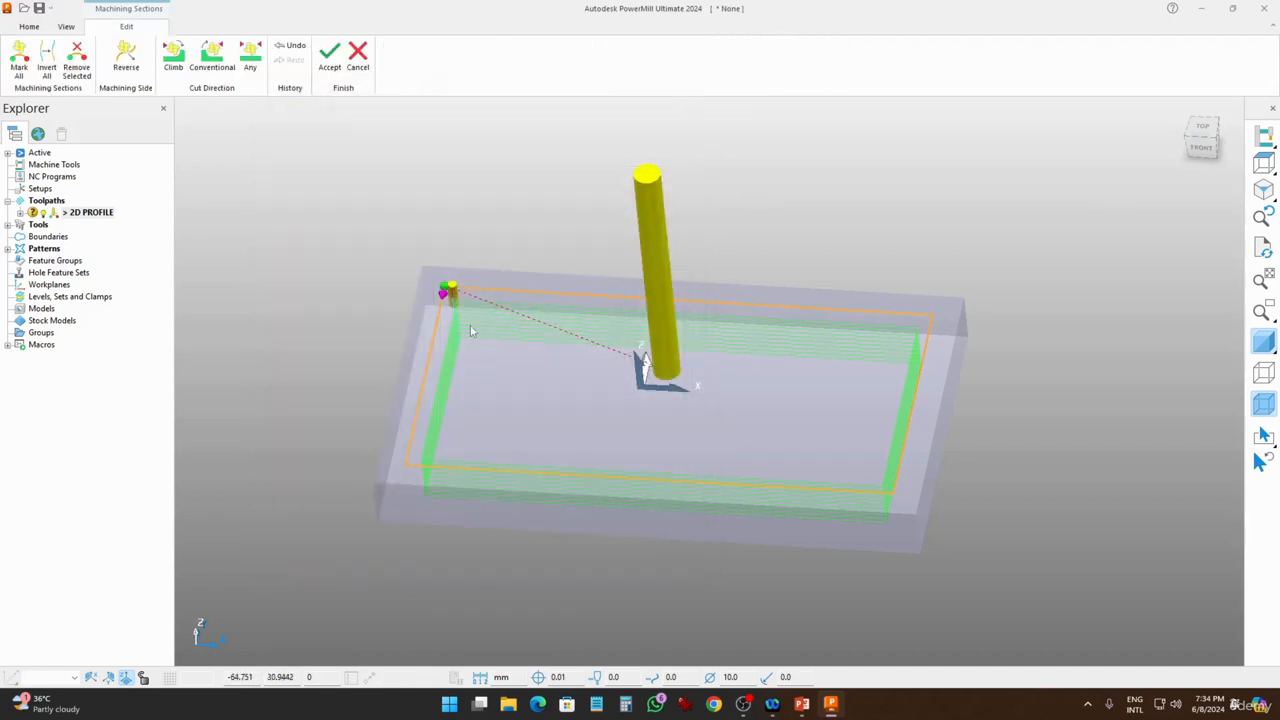
{"action": "left_click", "coordinate": [132, 76]}
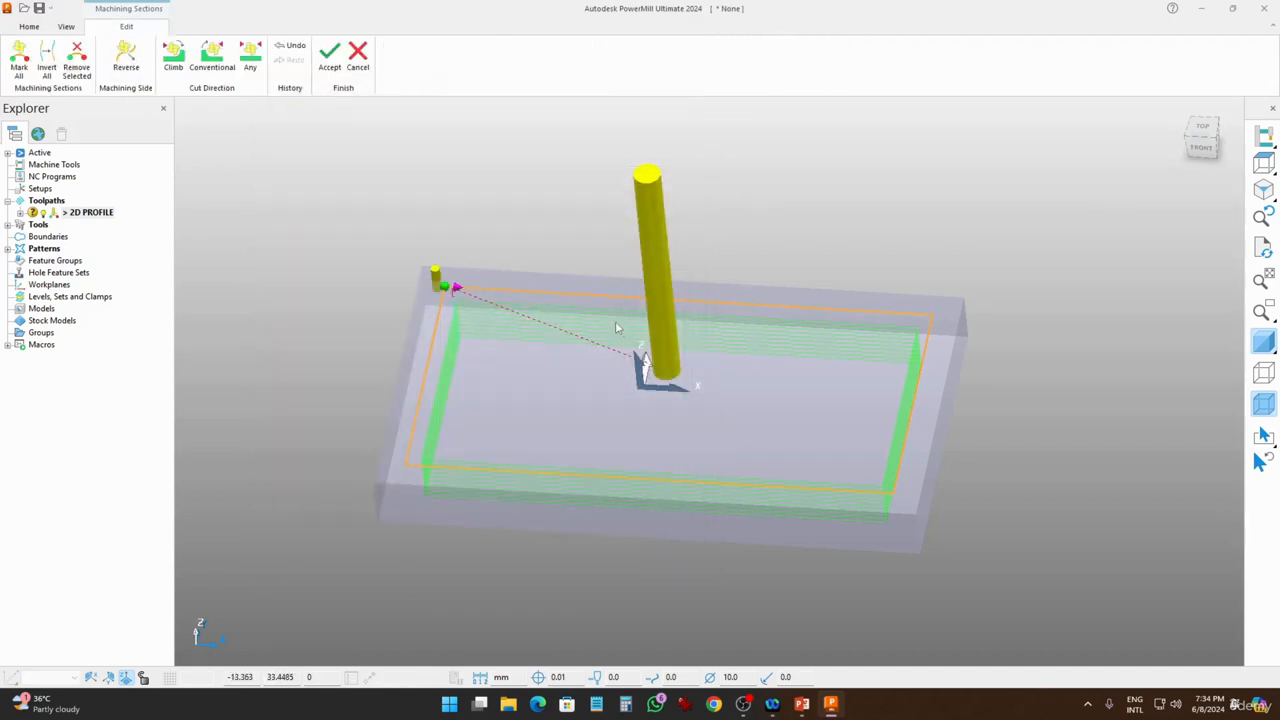
{"action": "left_click", "coordinate": [329, 62]}
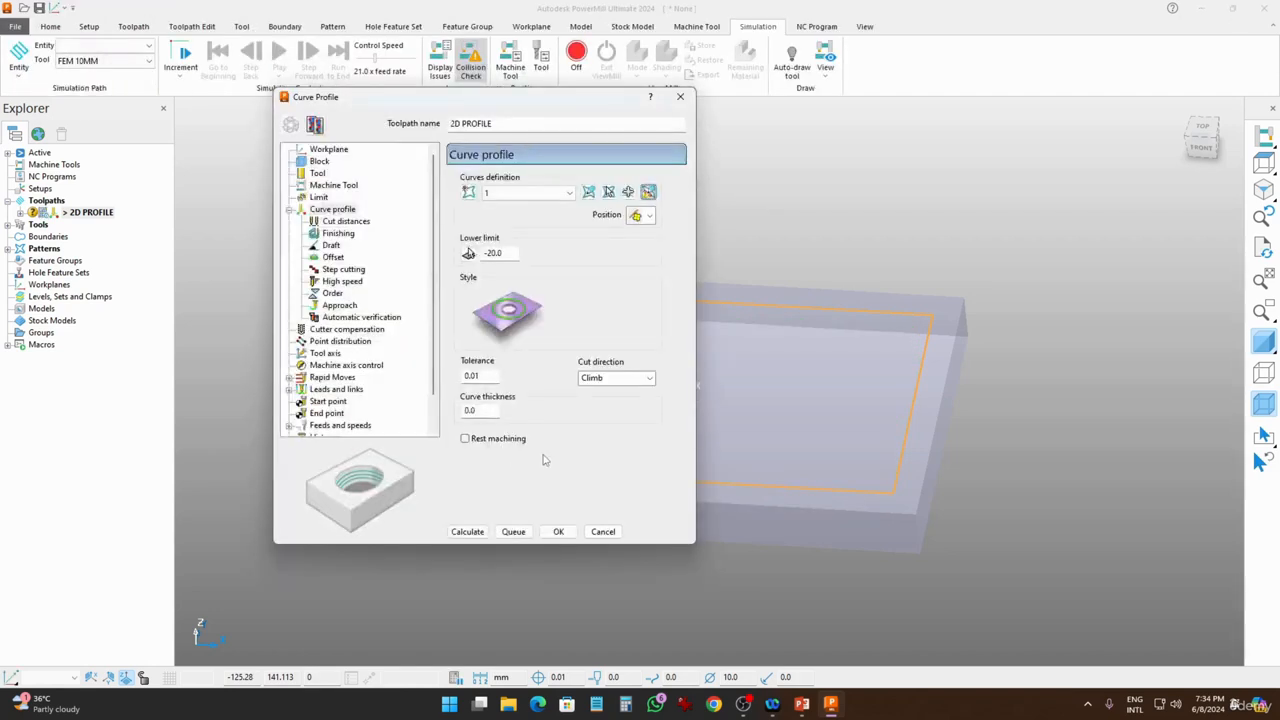
{"action": "left_click", "coordinate": [481, 537]}
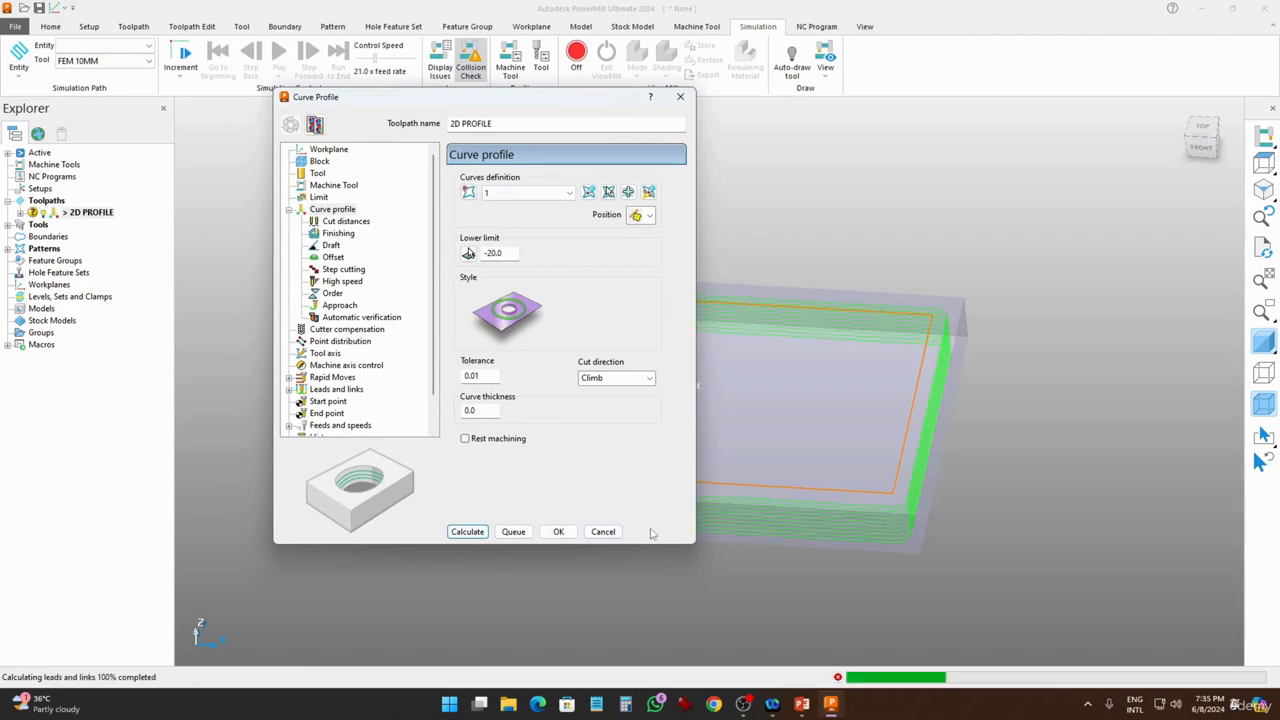
{"action": "left_click", "coordinate": [596, 534]}
{"action": "middle_click_drag", "start_coordinate": [535, 477], "coordinate": [457, 391]}
{"action": "scroll", "coordinate": [540, 346], "scroll_direction": "up", "scroll_amount": 4}
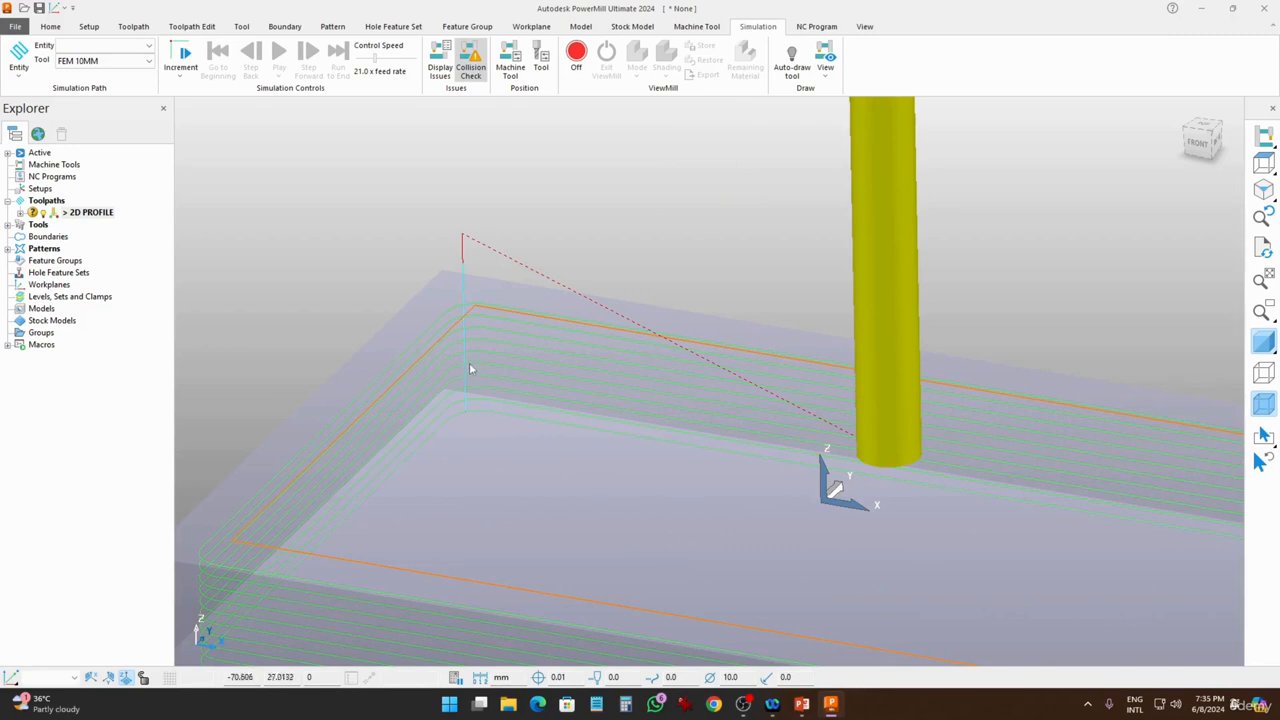
Reopen the 2D PROFILE toolpath for editing and set its first-choice link to Straight.
{"action": "right_click", "coordinate": [80, 214]}
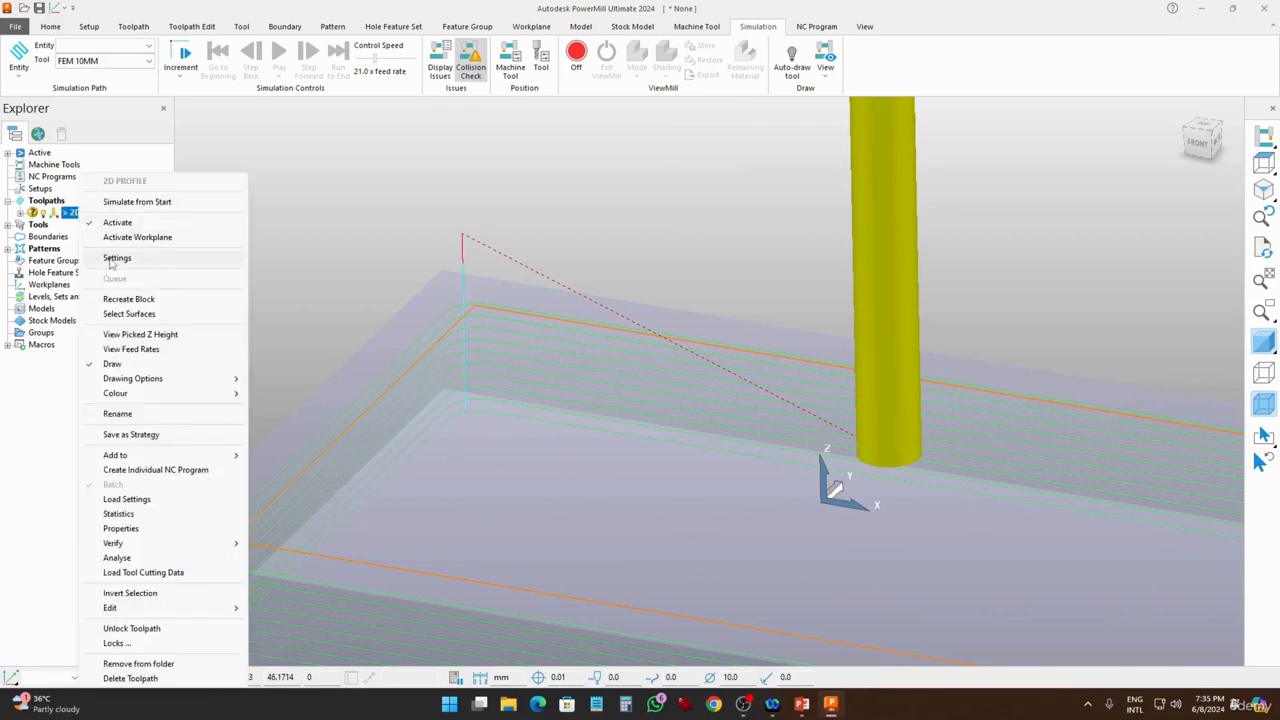
{"action": "left_click", "coordinate": [284, 338]}
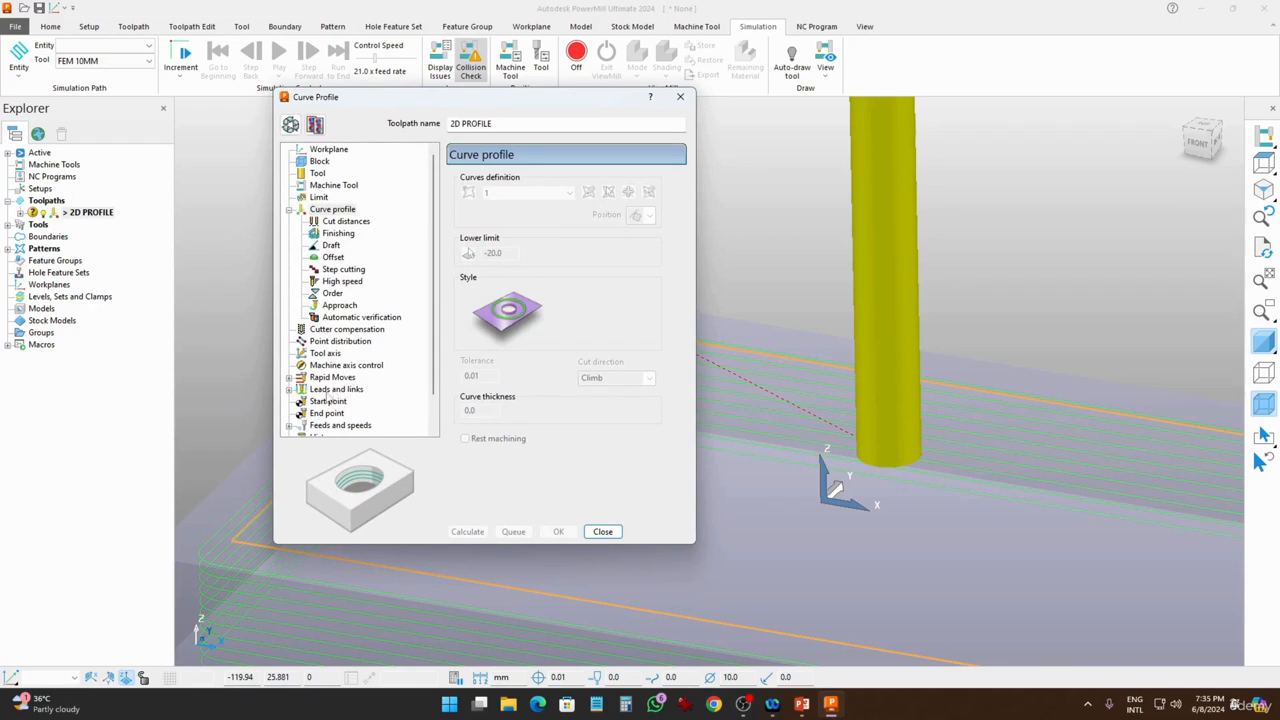
{"action": "left_click", "coordinate": [289, 390]}
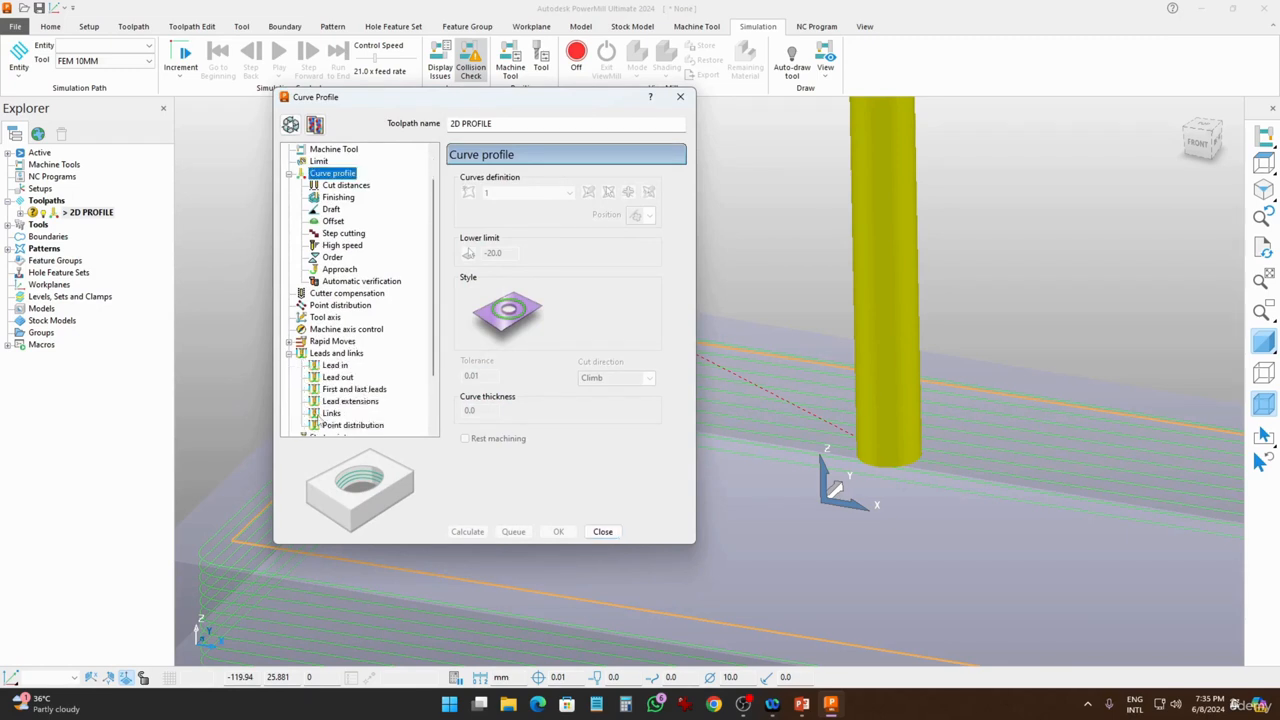
{"action": "left_click", "coordinate": [333, 413]}
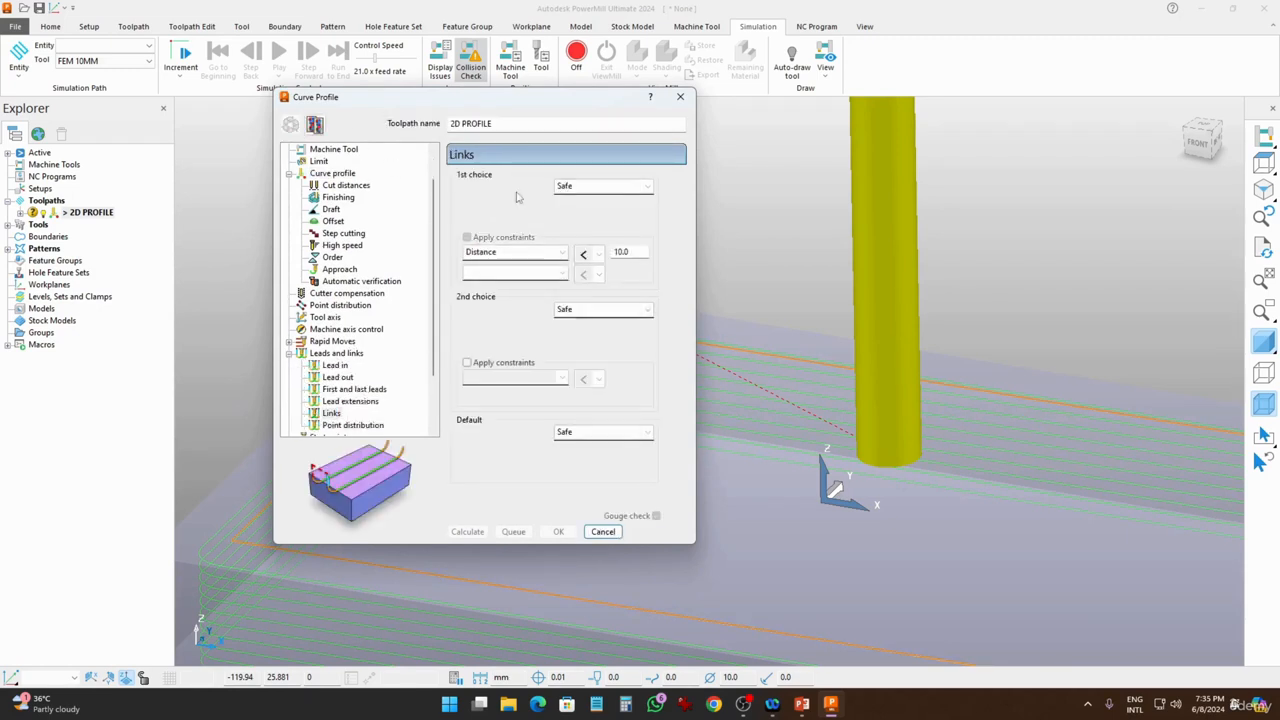
{"action": "left_click", "coordinate": [604, 186]}
{"action": "left_click", "coordinate": [587, 258]}
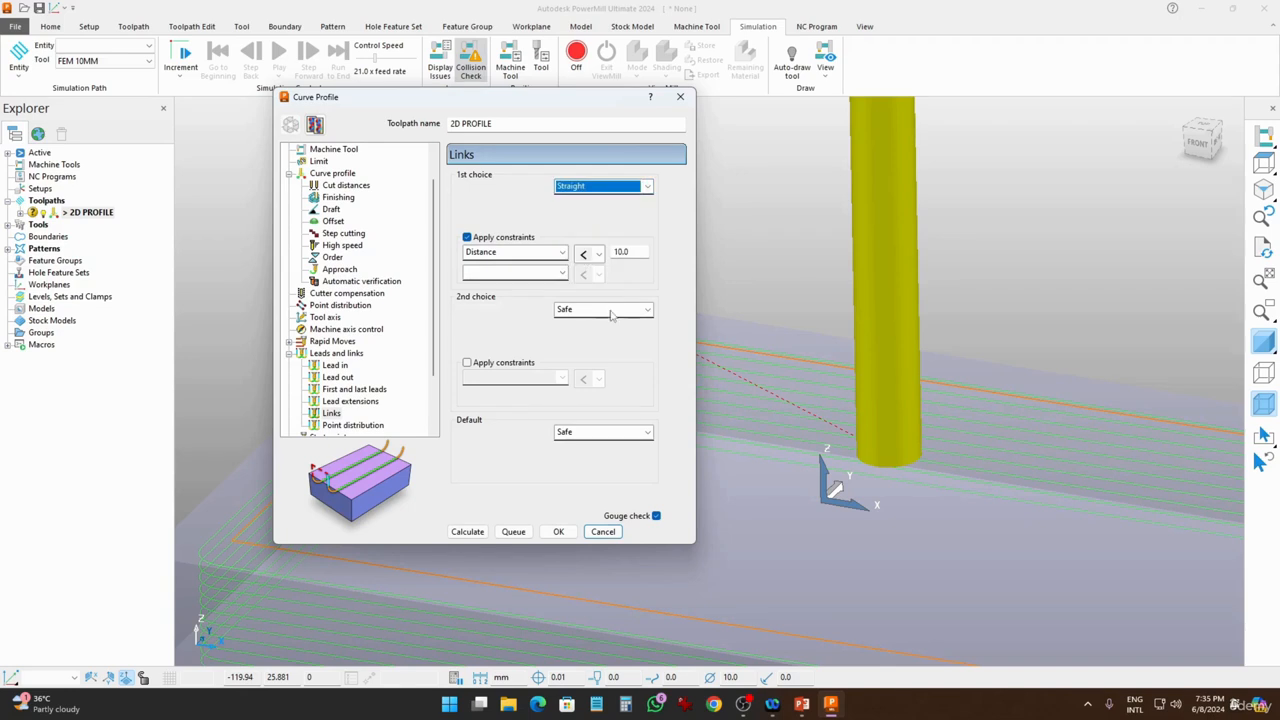
Set the toolpath links to Stepdown as first choice, Straight as second choice and Skim as default.
{"action": "left_click", "coordinate": [612, 309]}
{"action": "left_click", "coordinate": [593, 381]}
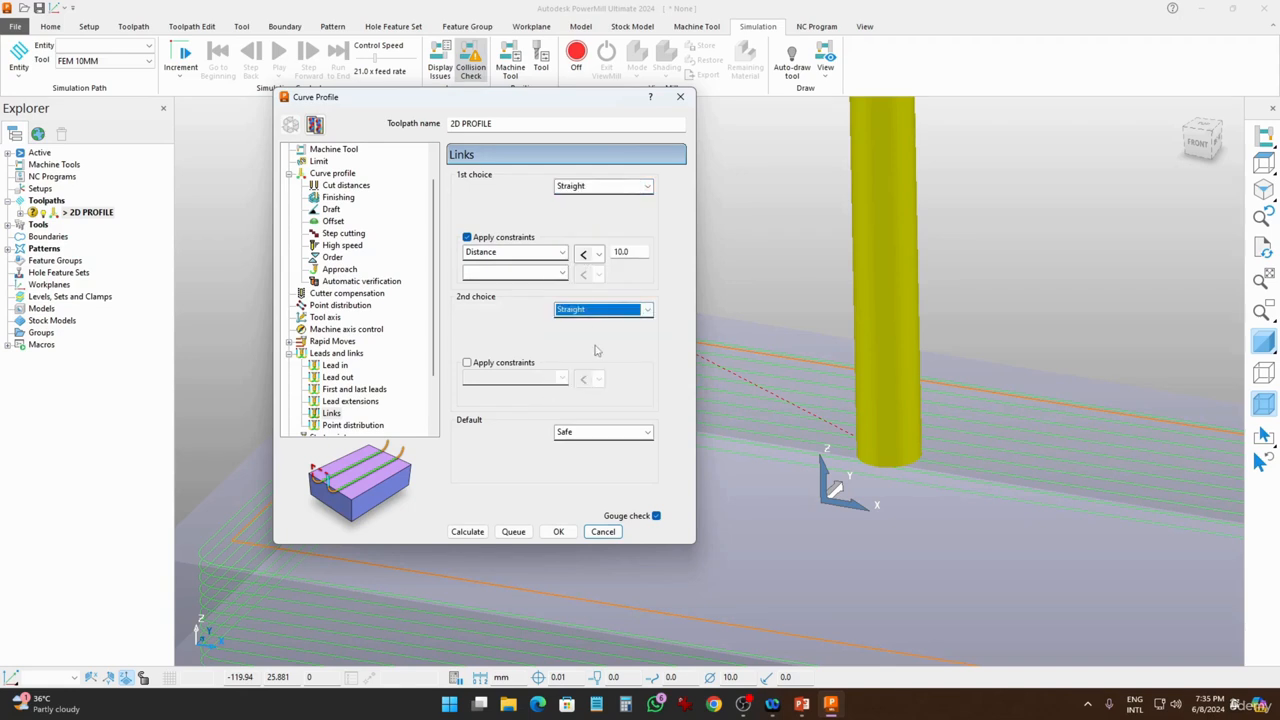
{"action": "left_click", "coordinate": [588, 189]}
{"action": "left_click", "coordinate": [594, 246]}
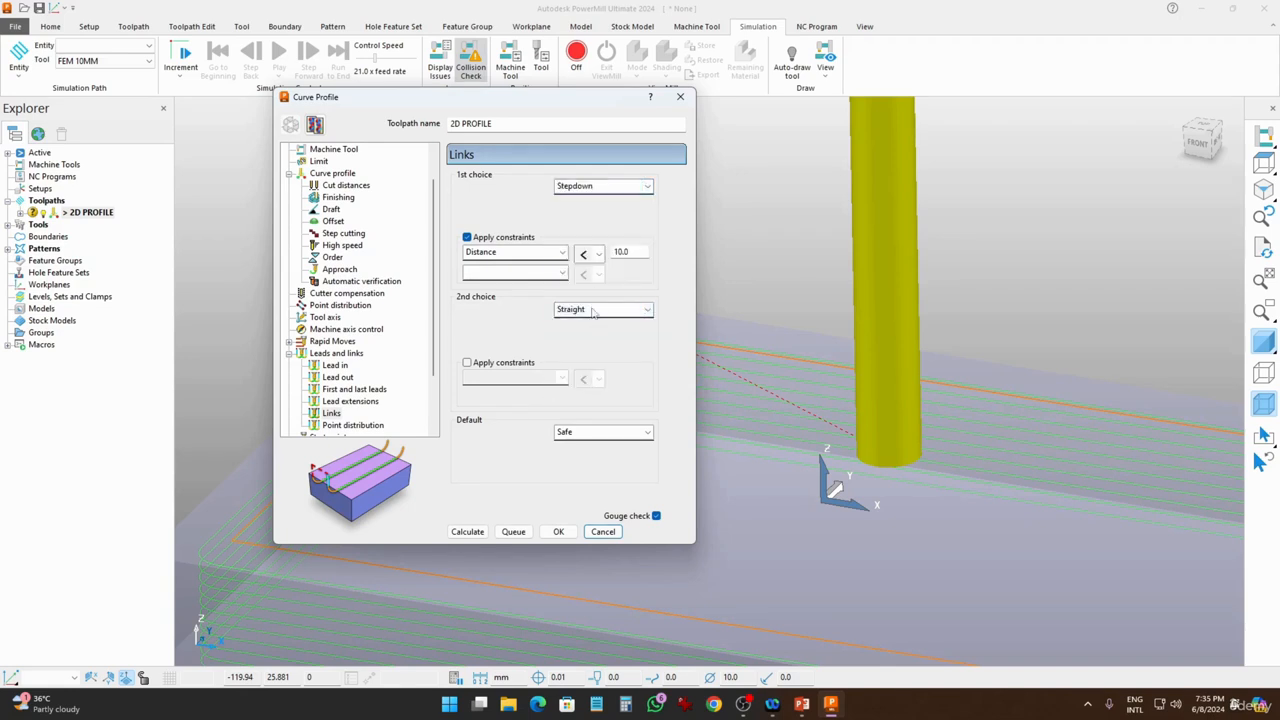
{"action": "left_click", "coordinate": [595, 309]}
{"action": "left_click", "coordinate": [585, 378]}
{"action": "left_click", "coordinate": [585, 434]}
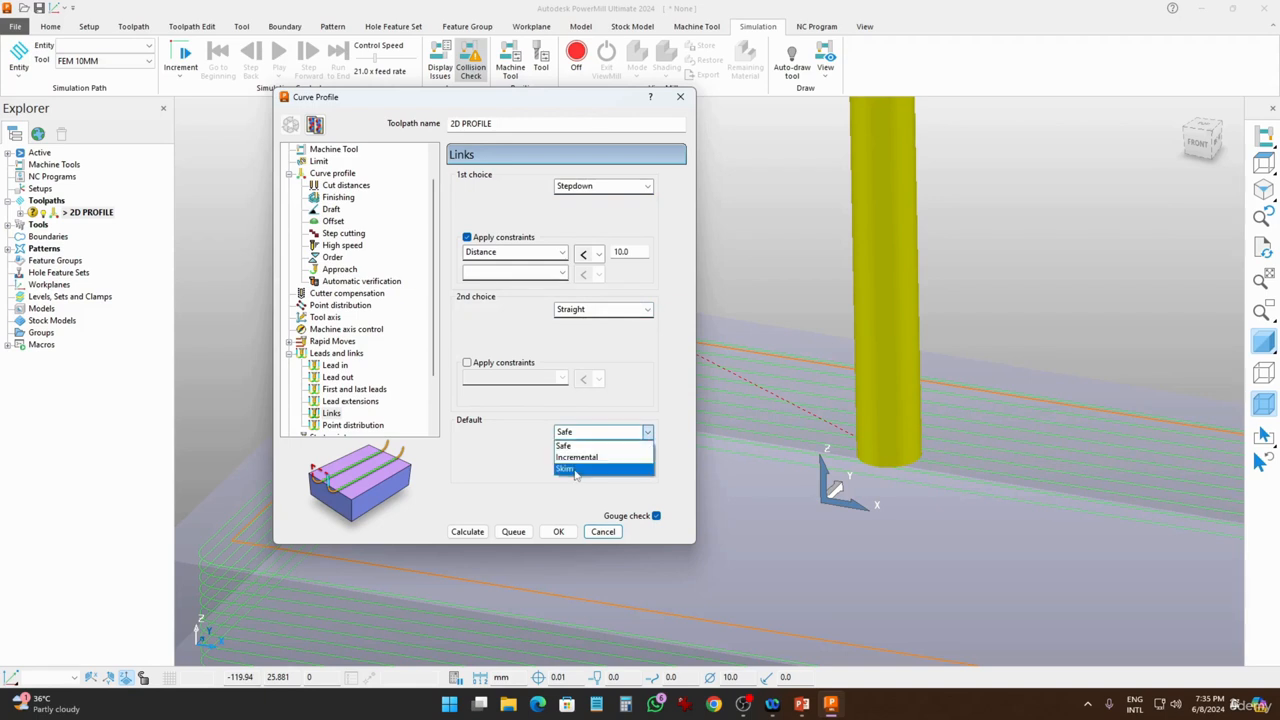
{"action": "left_click", "coordinate": [577, 459]}
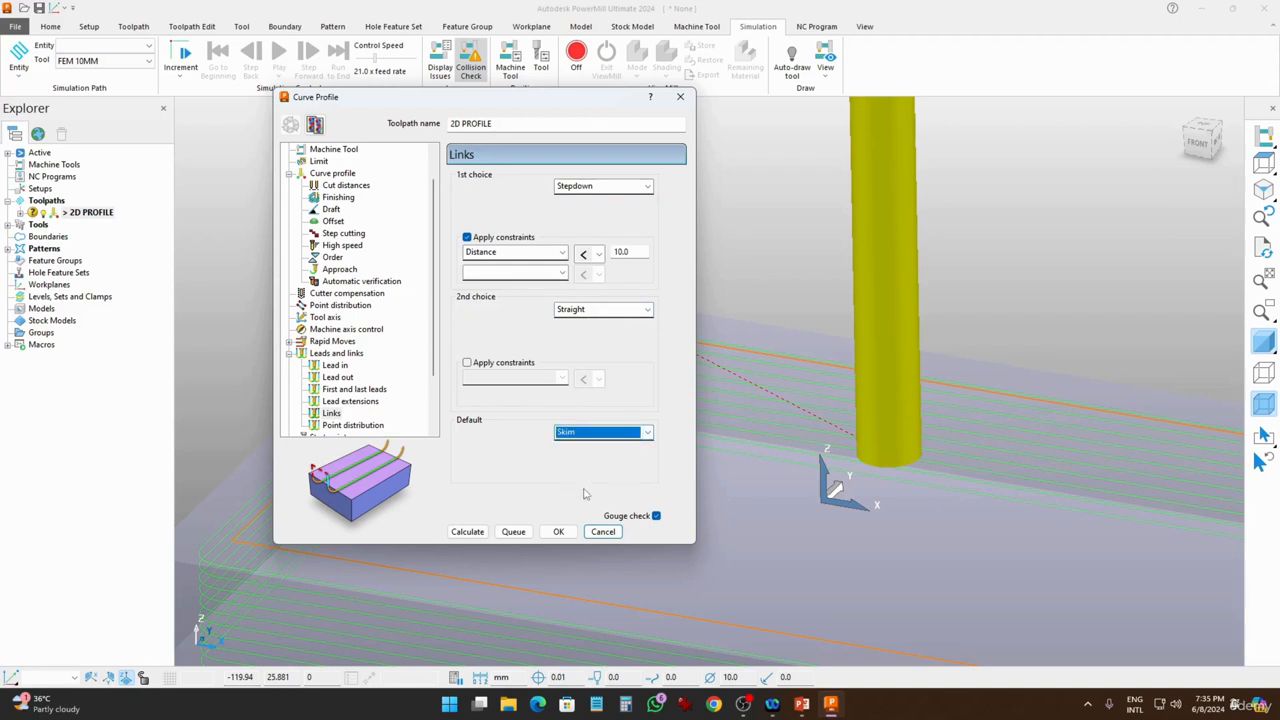
Turn off gouge checking for the links, recalculate the 2D PROFILE toolpath and close its settings.
{"action": "left_click", "coordinate": [657, 517]}
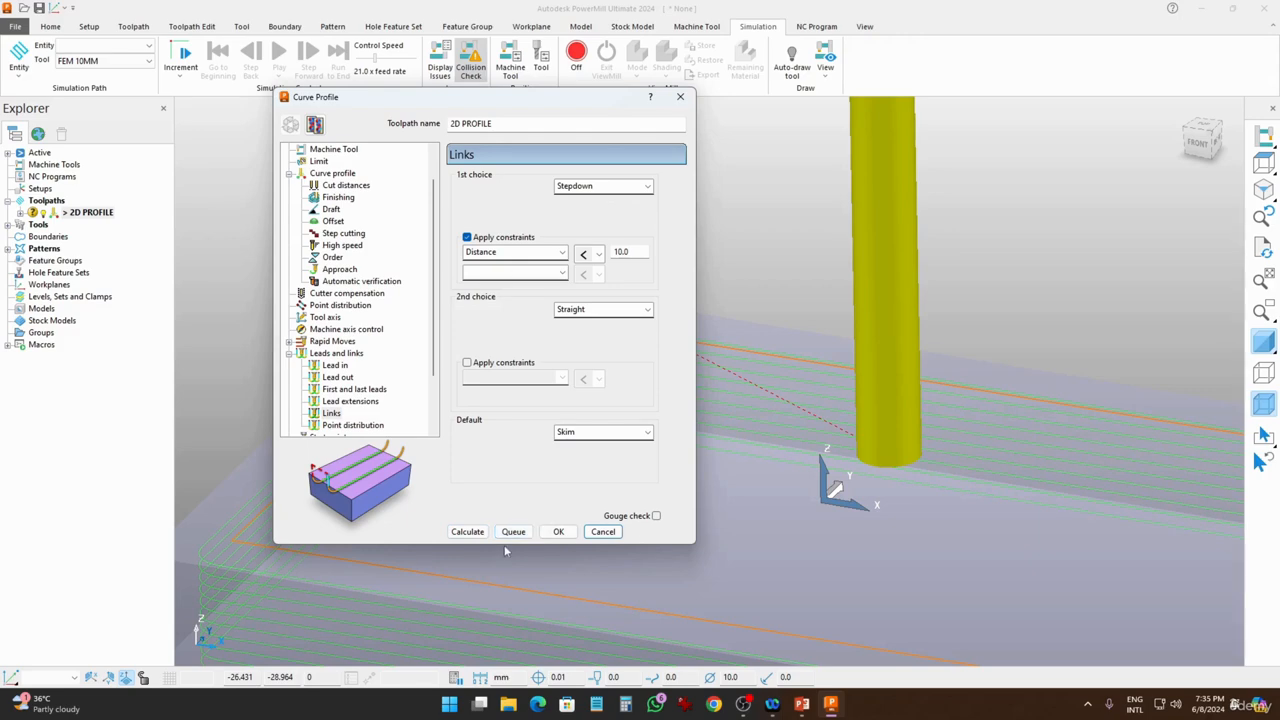
{"action": "left_click", "coordinate": [467, 531]}
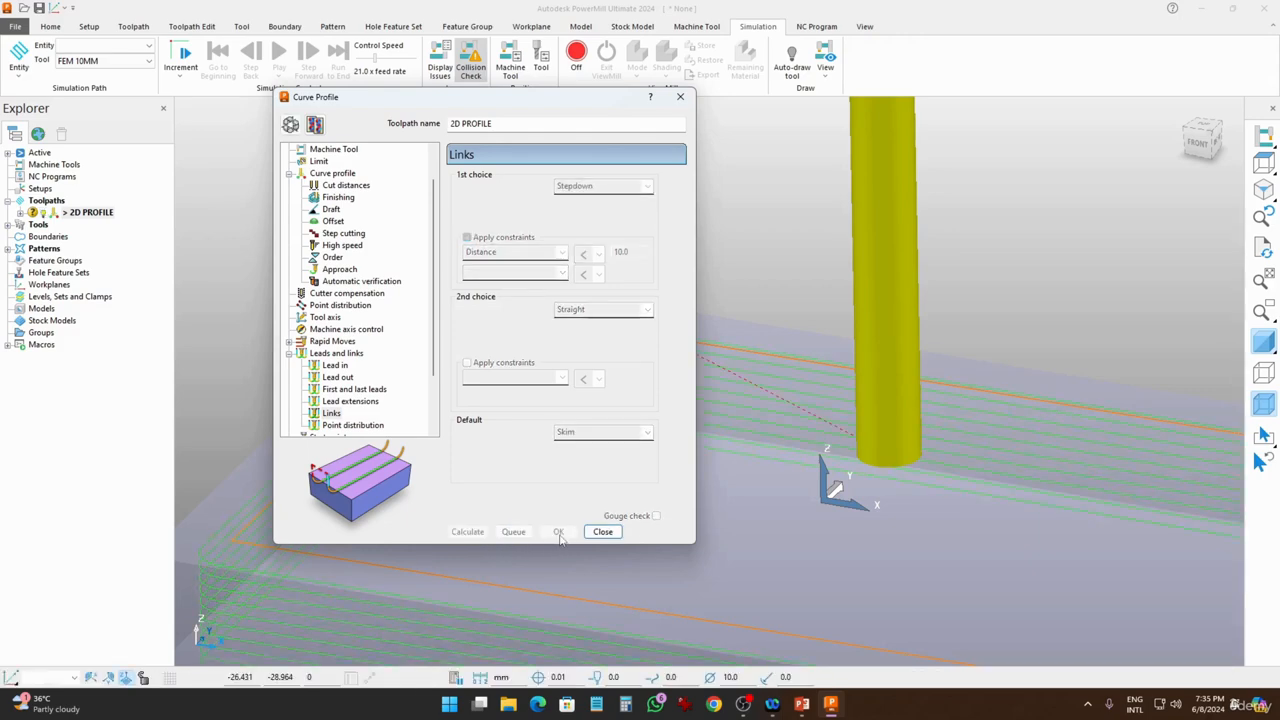
{"action": "left_click", "coordinate": [589, 535]}
{"action": "scroll", "coordinate": [528, 427], "scroll_direction": "down", "scroll_amount": 5}
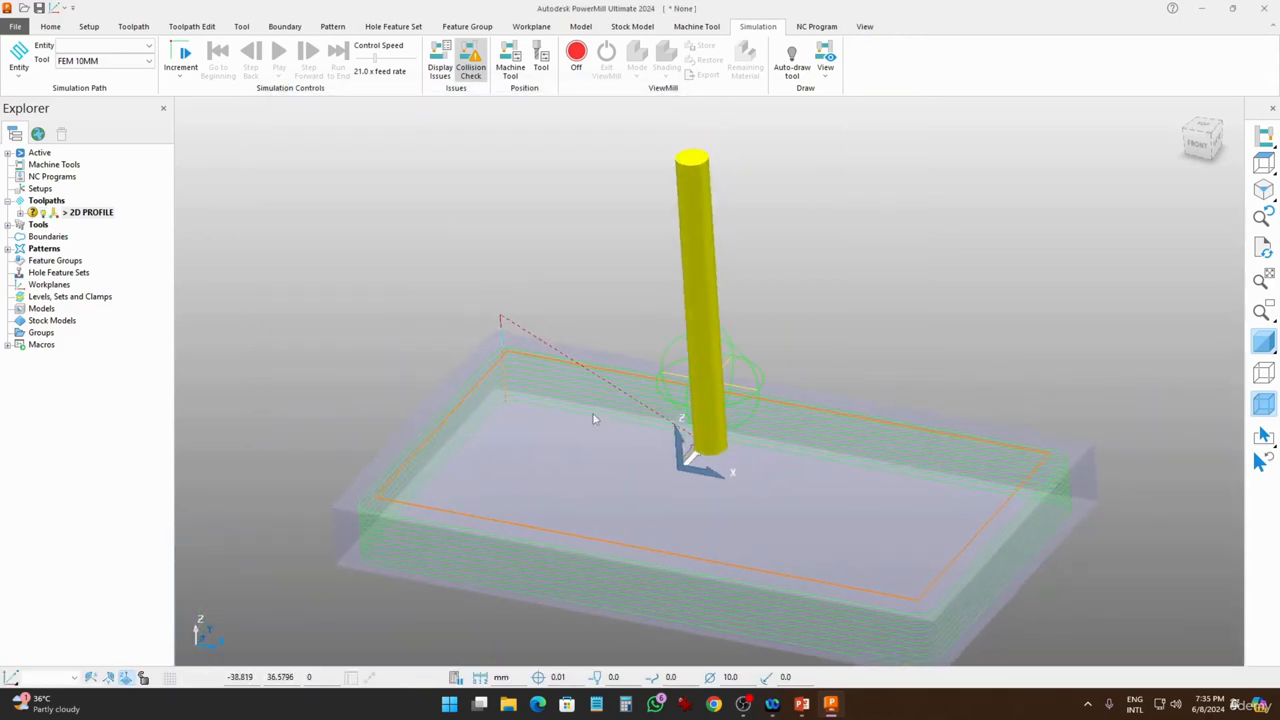
{"action": "middle_click_drag", "start_coordinate": [594, 398], "coordinate": [604, 410]}
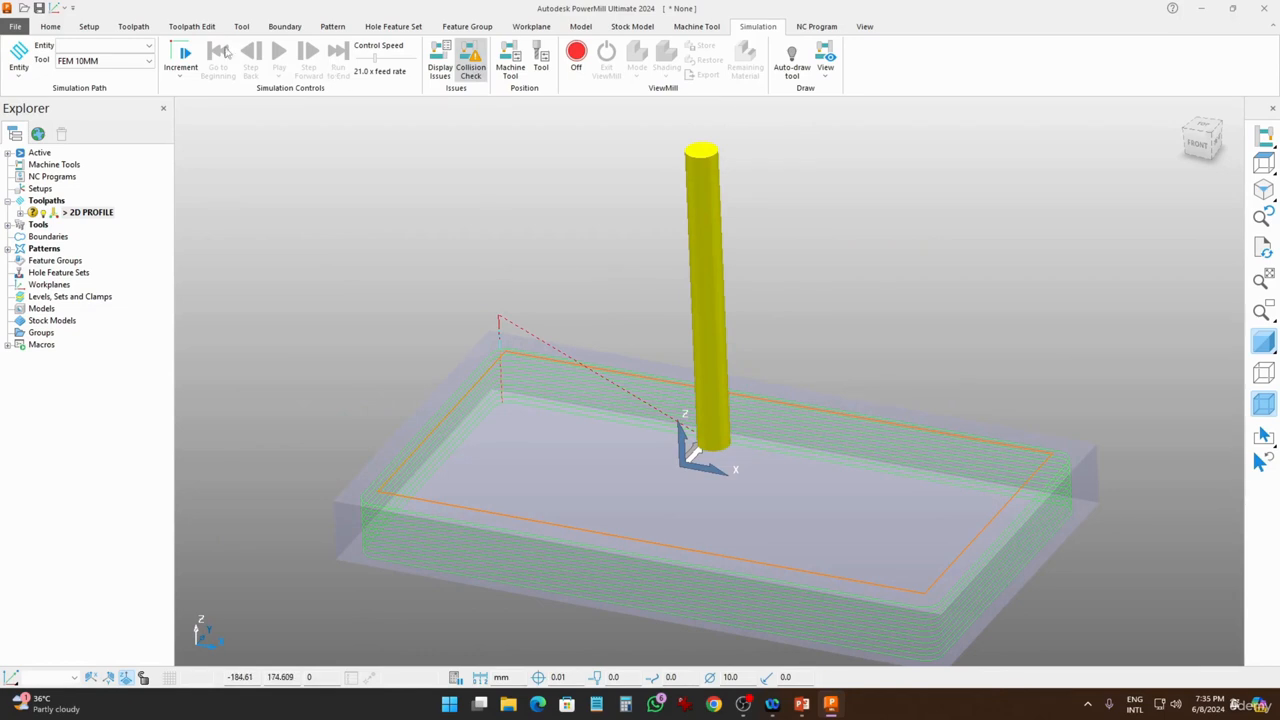
Simulate the 2D PROFILE toolpath to its end and examine the link moves at the entry corner.
{"action": "left_click", "coordinate": [148, 45]}
{"action": "left_click", "coordinate": [105, 97]}
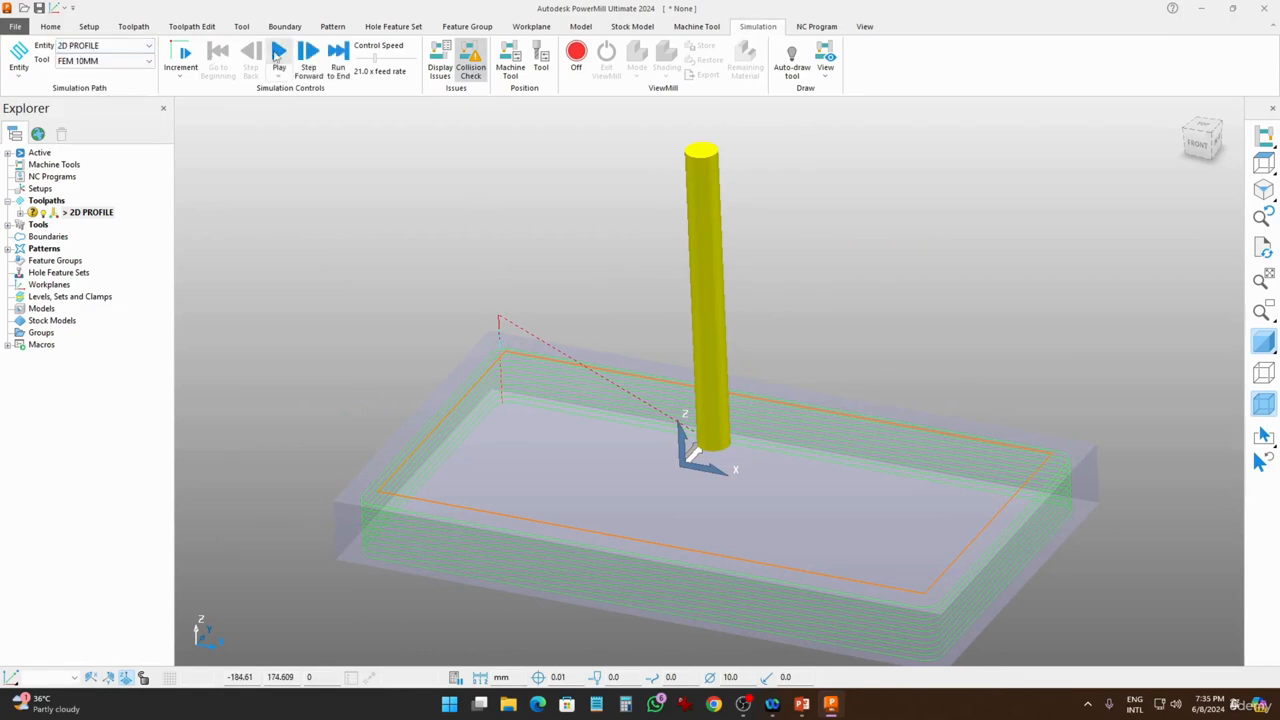
{"action": "left_click", "coordinate": [278, 53]}
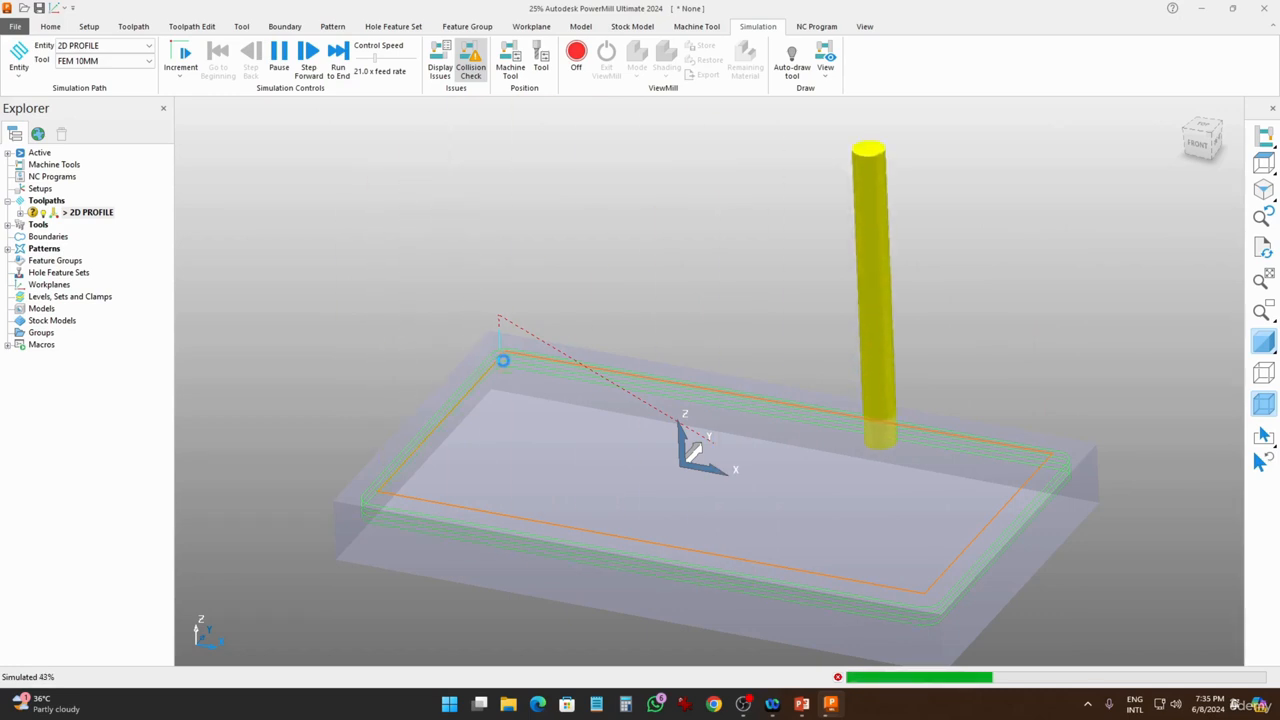
{"action": "scroll", "coordinate": [501, 364], "scroll_direction": "up", "scroll_amount": 5}
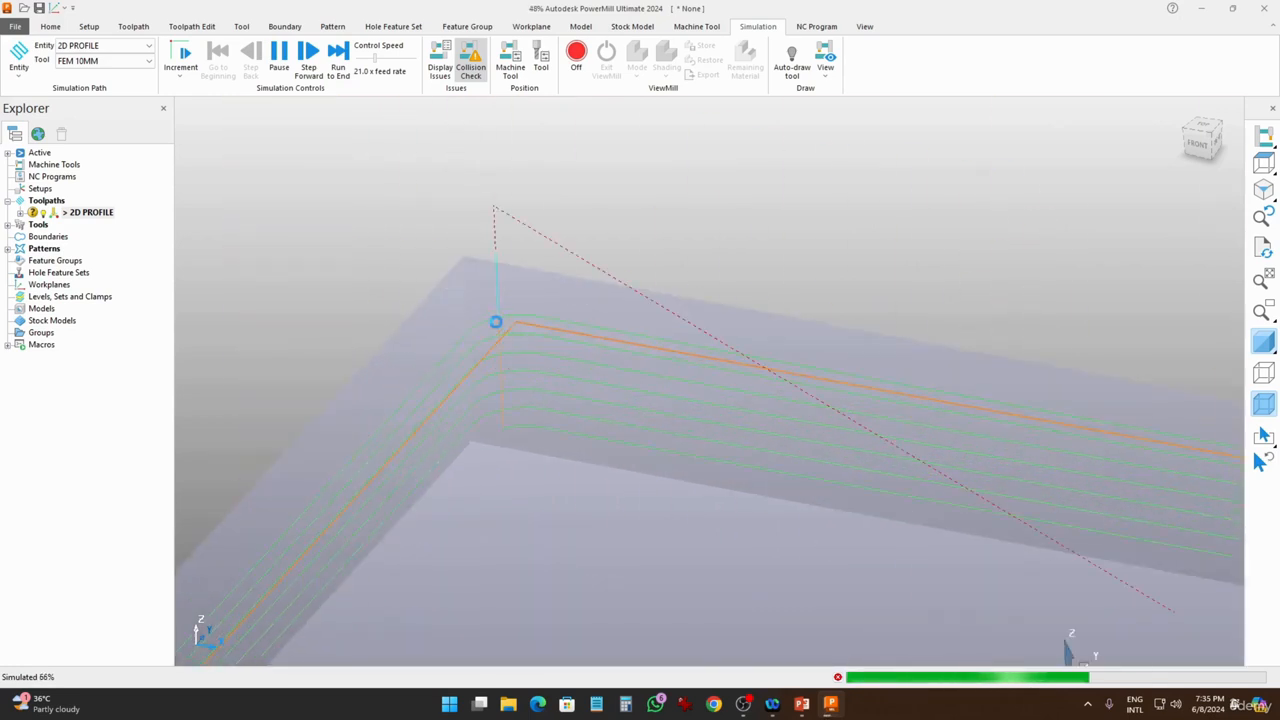
{"action": "scroll", "coordinate": [498, 372], "scroll_direction": "down", "scroll_amount": 5}
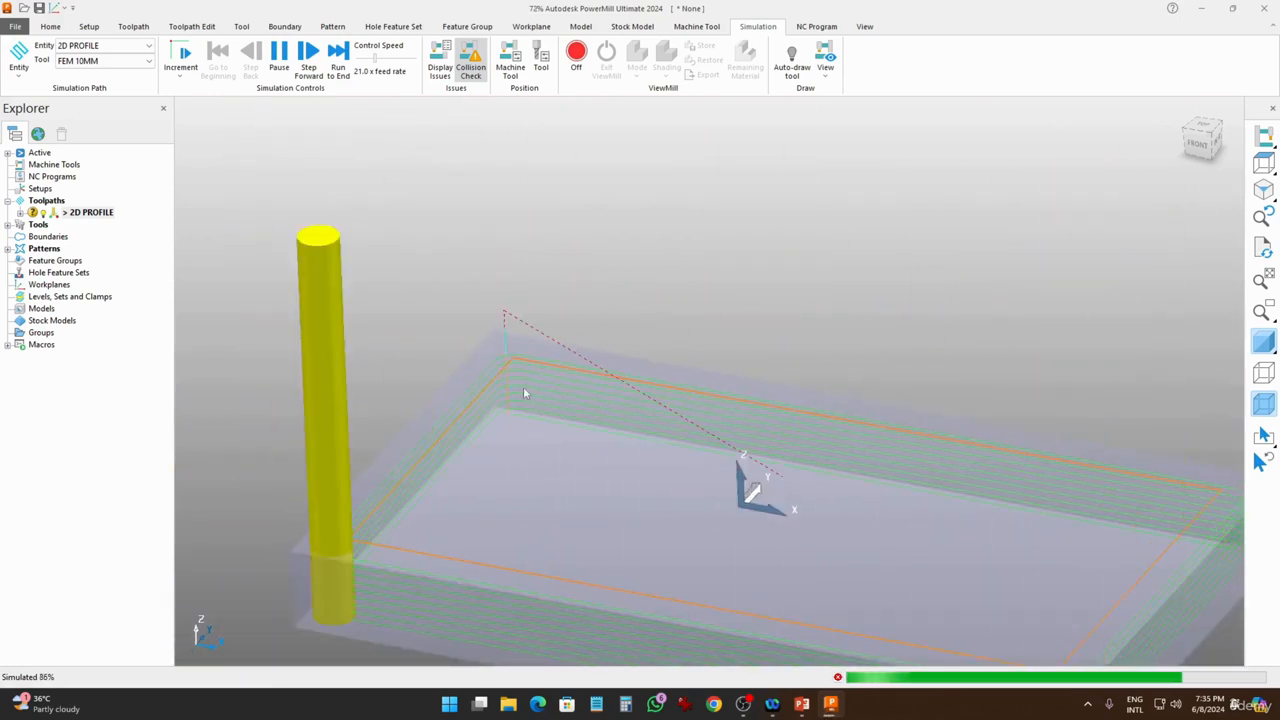
{"action": "scroll", "coordinate": [506, 325], "scroll_direction": "down", "scroll_amount": 5}
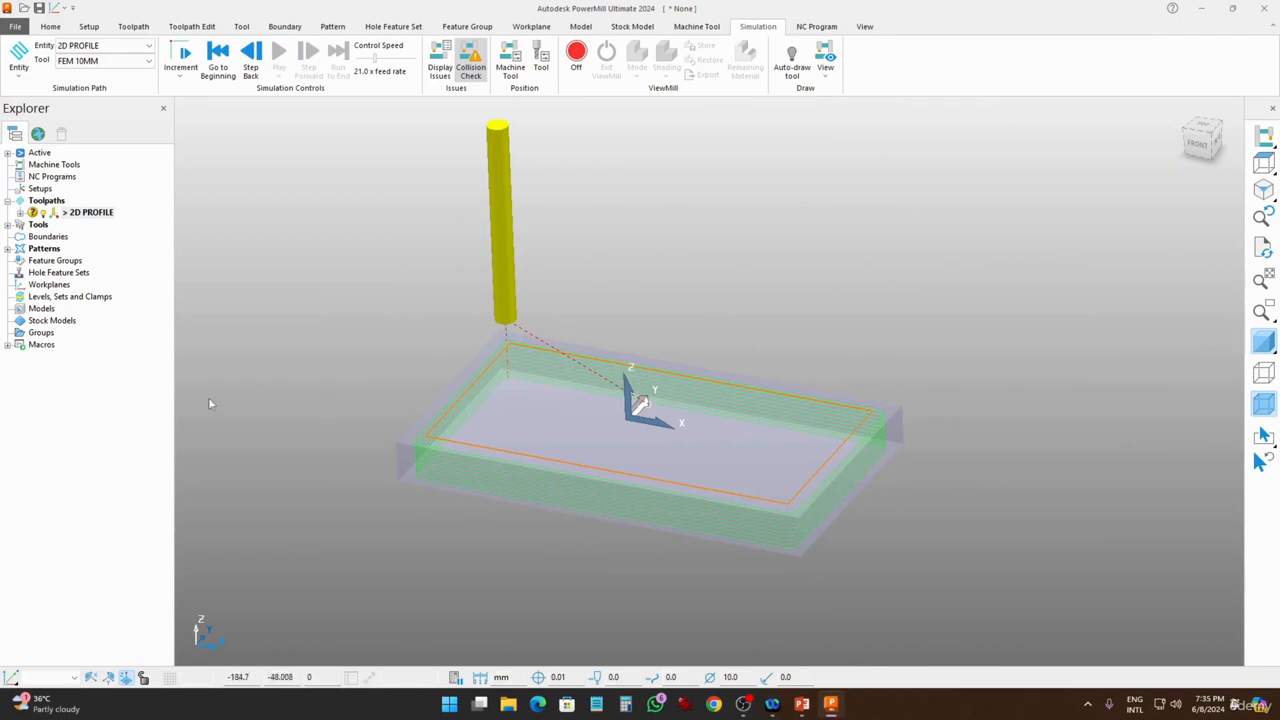
Alternate the cutting direction of the 2D PROFILE segments using the toolpath reorder tool.
{"action": "left_click", "coordinate": [135, 27]}
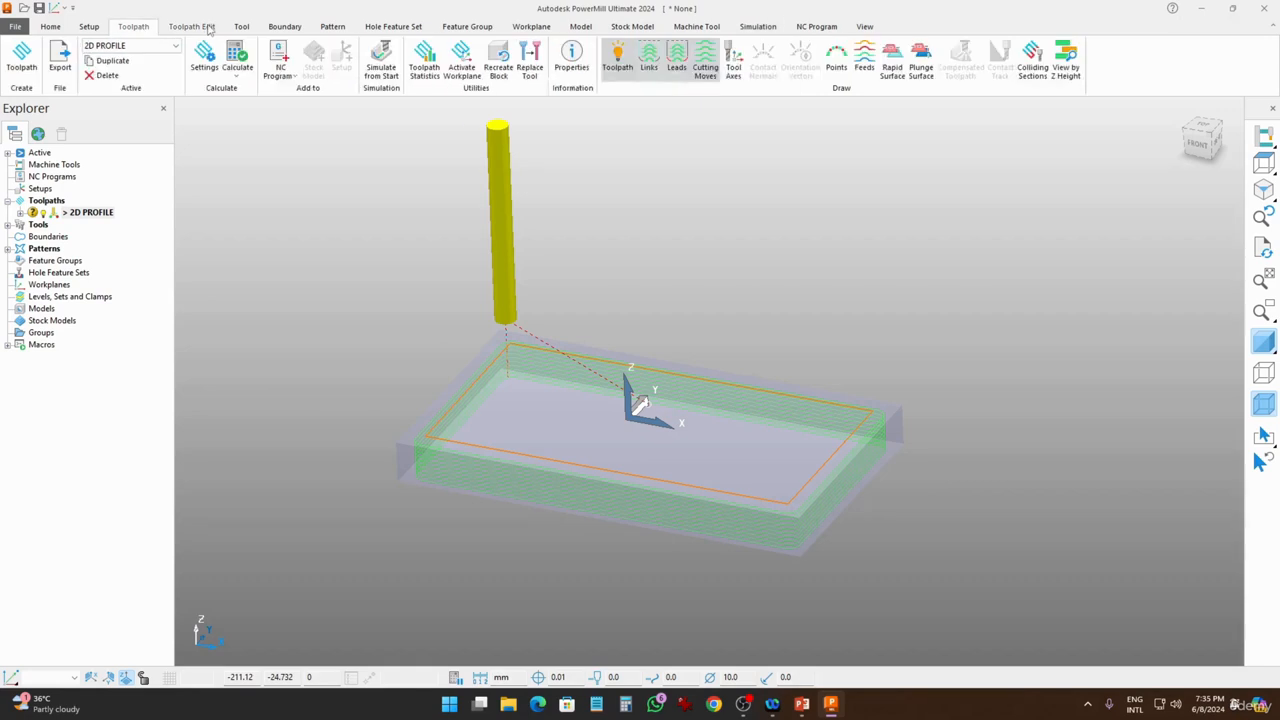
{"action": "left_click", "coordinate": [209, 28]}
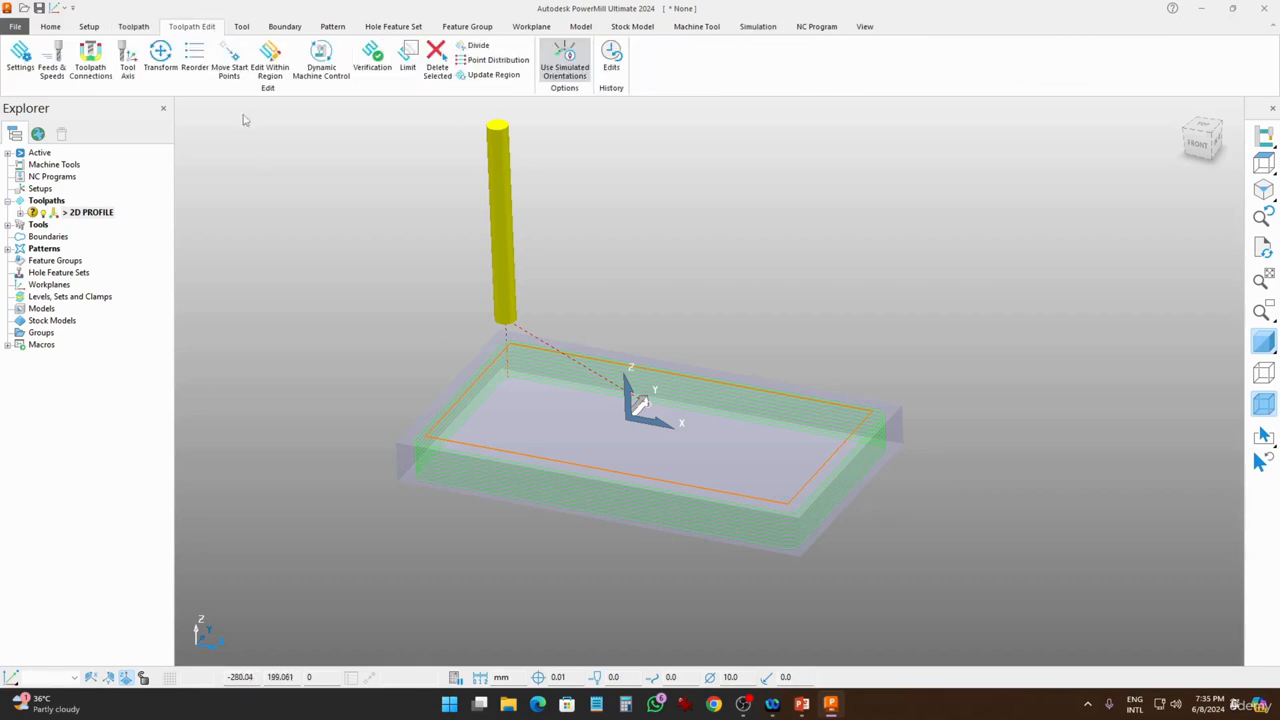
{"action": "left_click", "coordinate": [195, 58]}
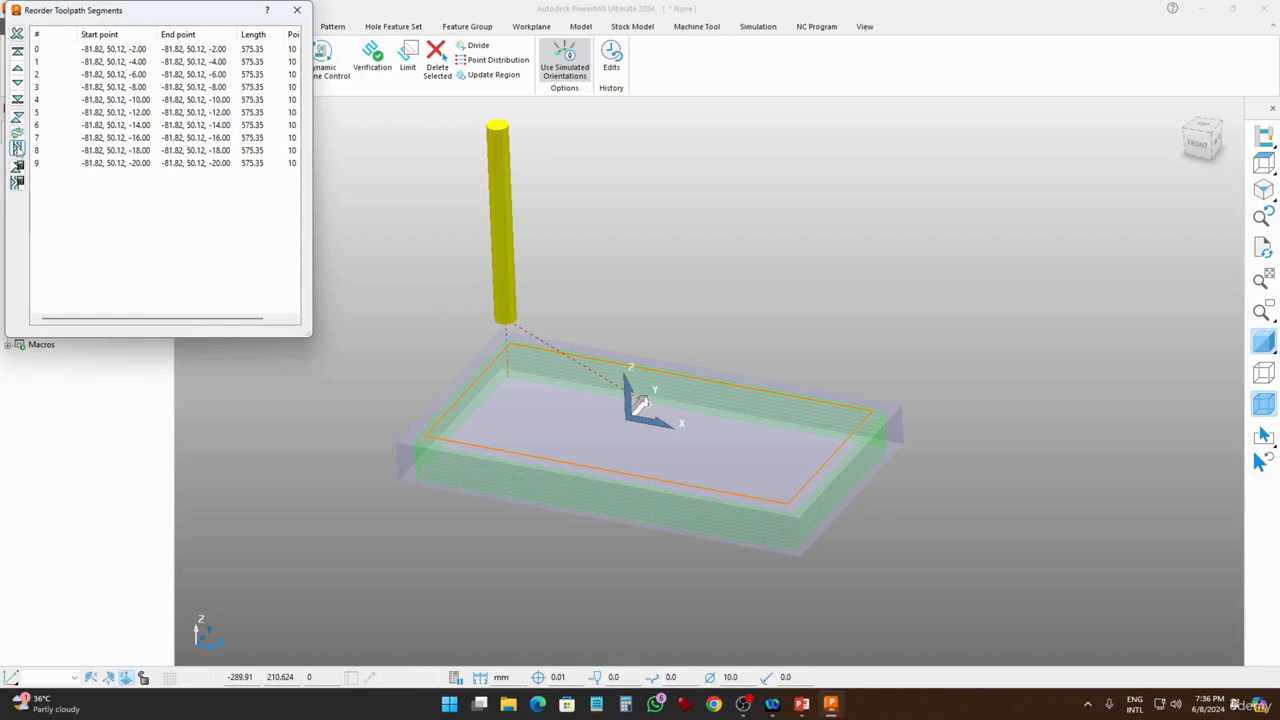
{"action": "left_click", "coordinate": [17, 148]}
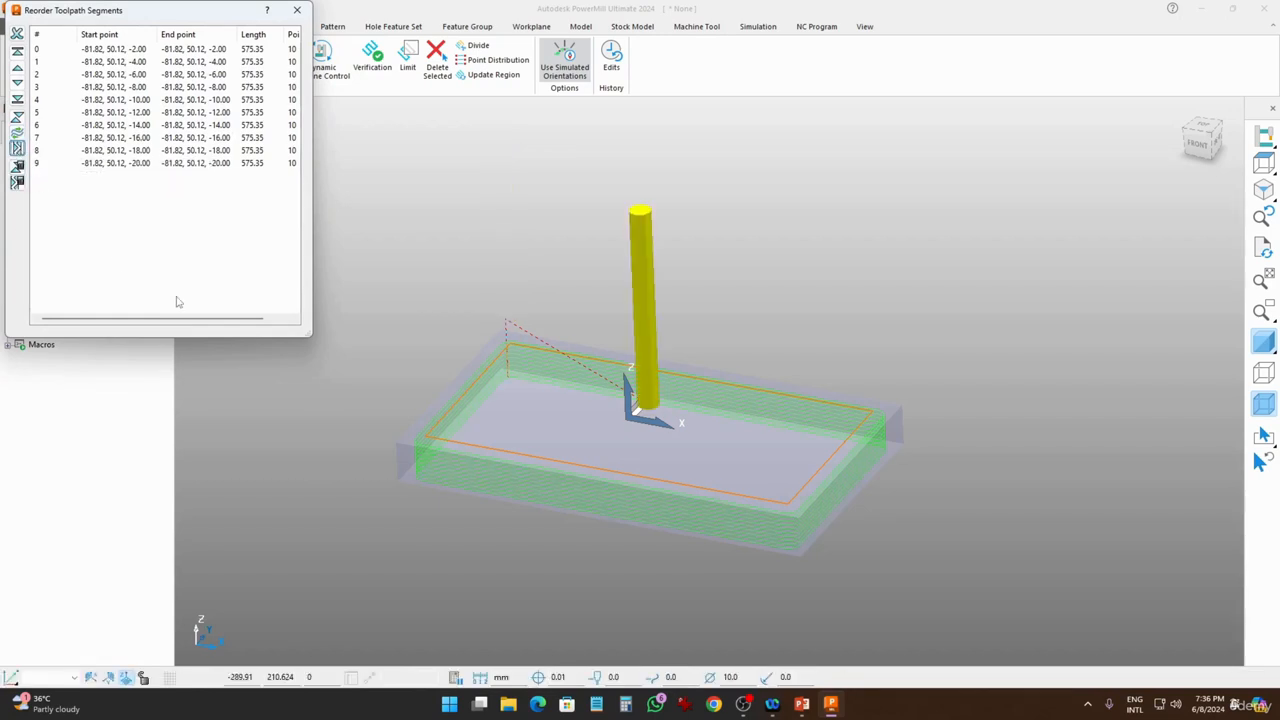
{"action": "left_click", "coordinate": [297, 10]}
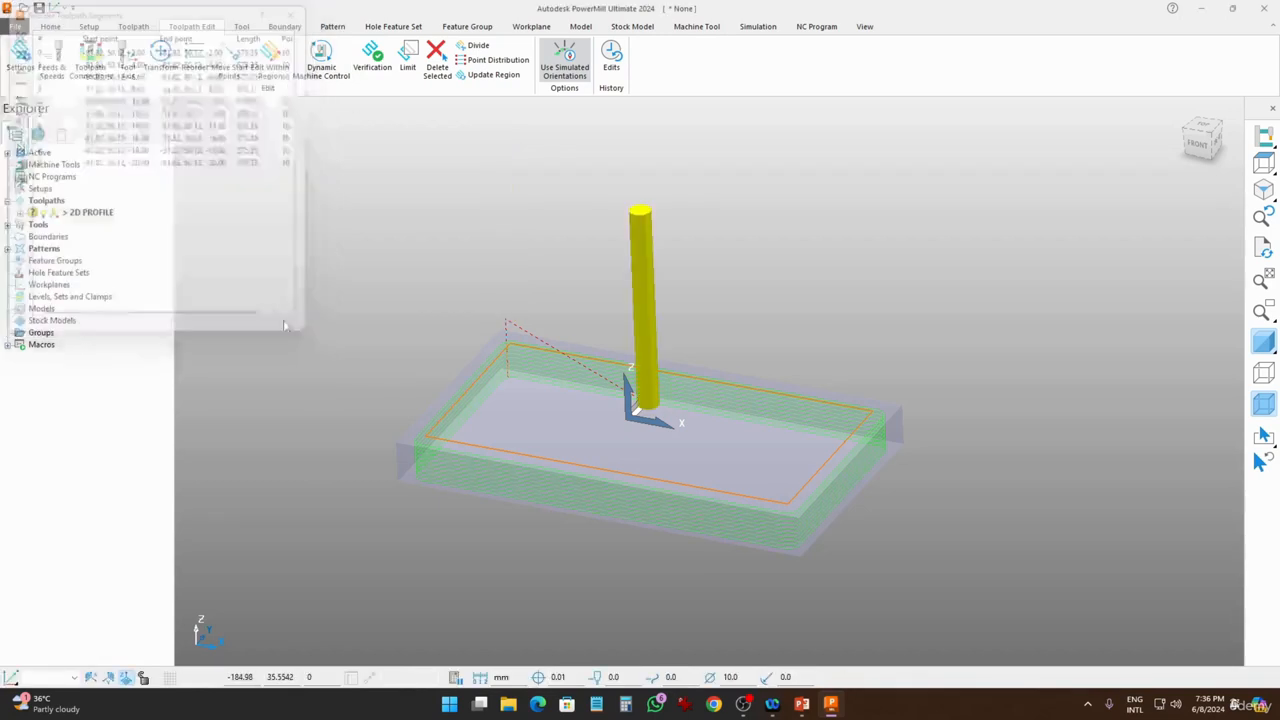
Select 2D PROFILE as the simulation entity again and play the reordered toolpath to its end.
{"action": "left_click", "coordinate": [752, 26]}
{"action": "left_click", "coordinate": [148, 45]}
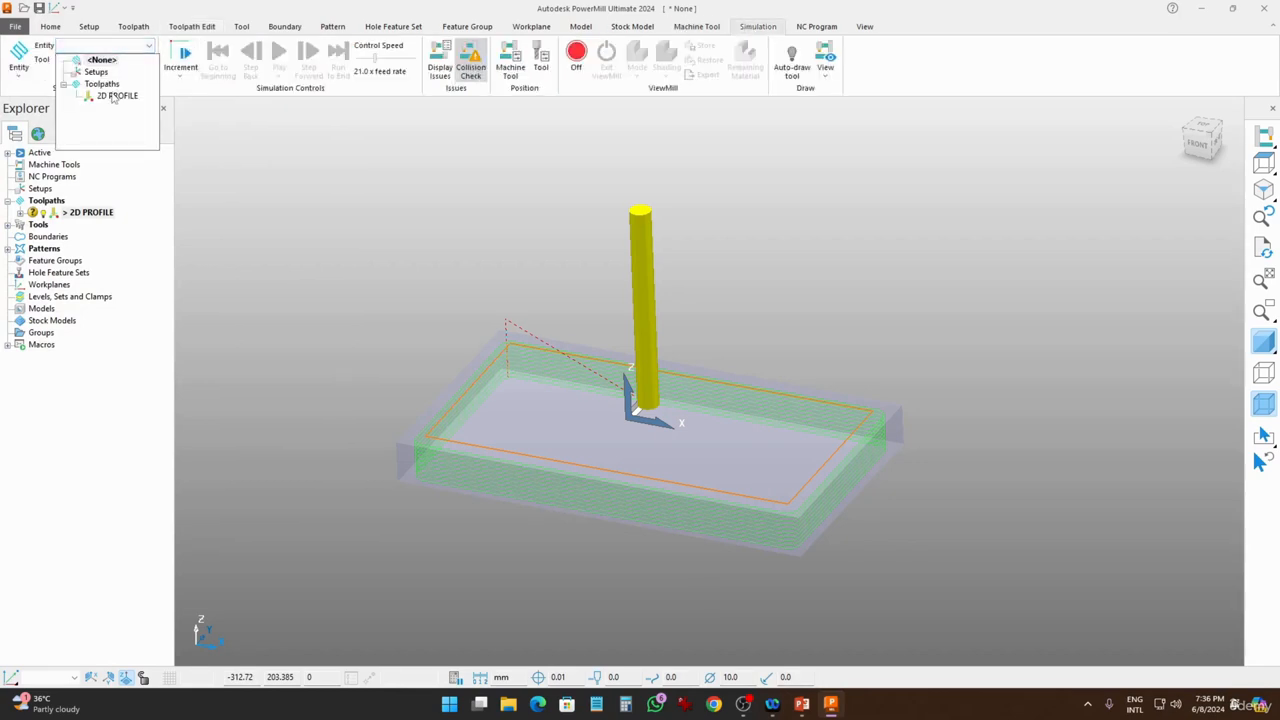
{"action": "left_click", "coordinate": [120, 102]}
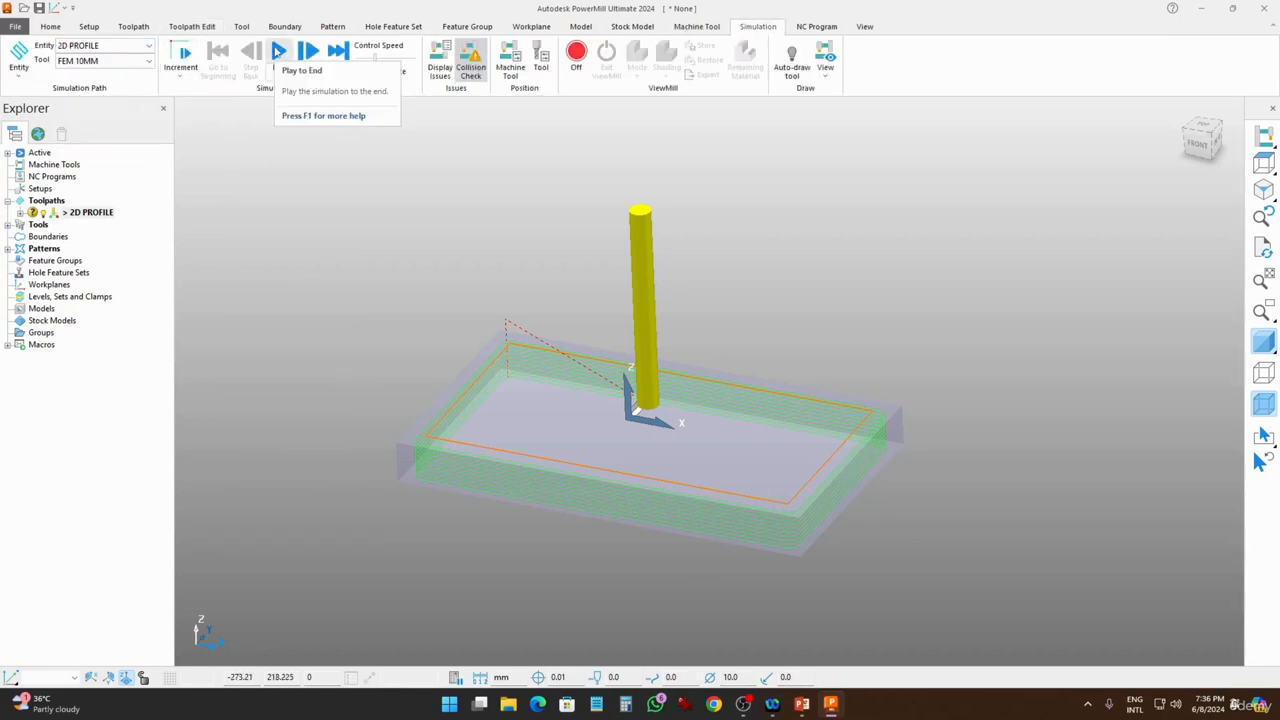
{"action": "left_click", "coordinate": [278, 52]}
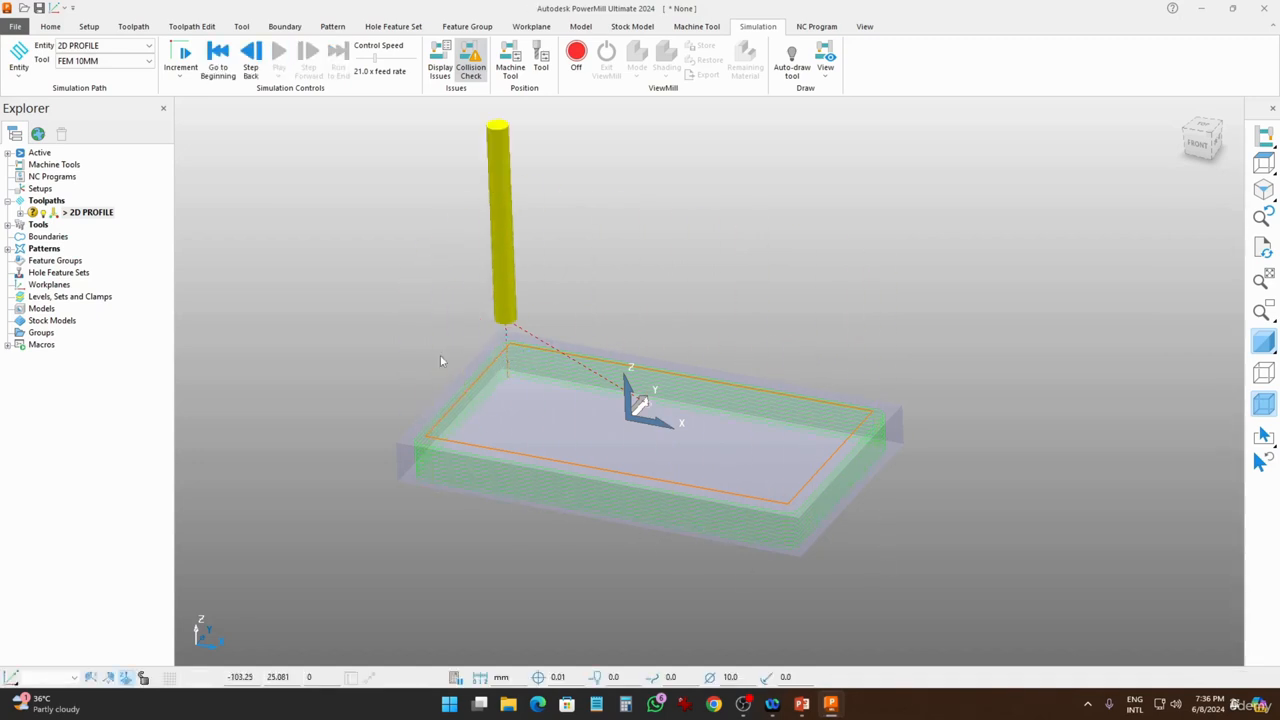
Turn on ViewMill, return the simulation to its beginning and play the material removal on the block.
{"action": "mouse_move", "coordinate": [553, 496]}
{"action": "middle_mouse_down"}
{"action": "mouse_move", "coordinate": [528, 428]}
{"action": "mouse_move", "coordinate": [454, 500]}
{"action": "mouse_move", "coordinate": [480, 475]}
{"action": "mouse_move", "coordinate": [549, 467]}
{"action": "mouse_move", "coordinate": [574, 495]}
{"action": "middle_mouse_up"}
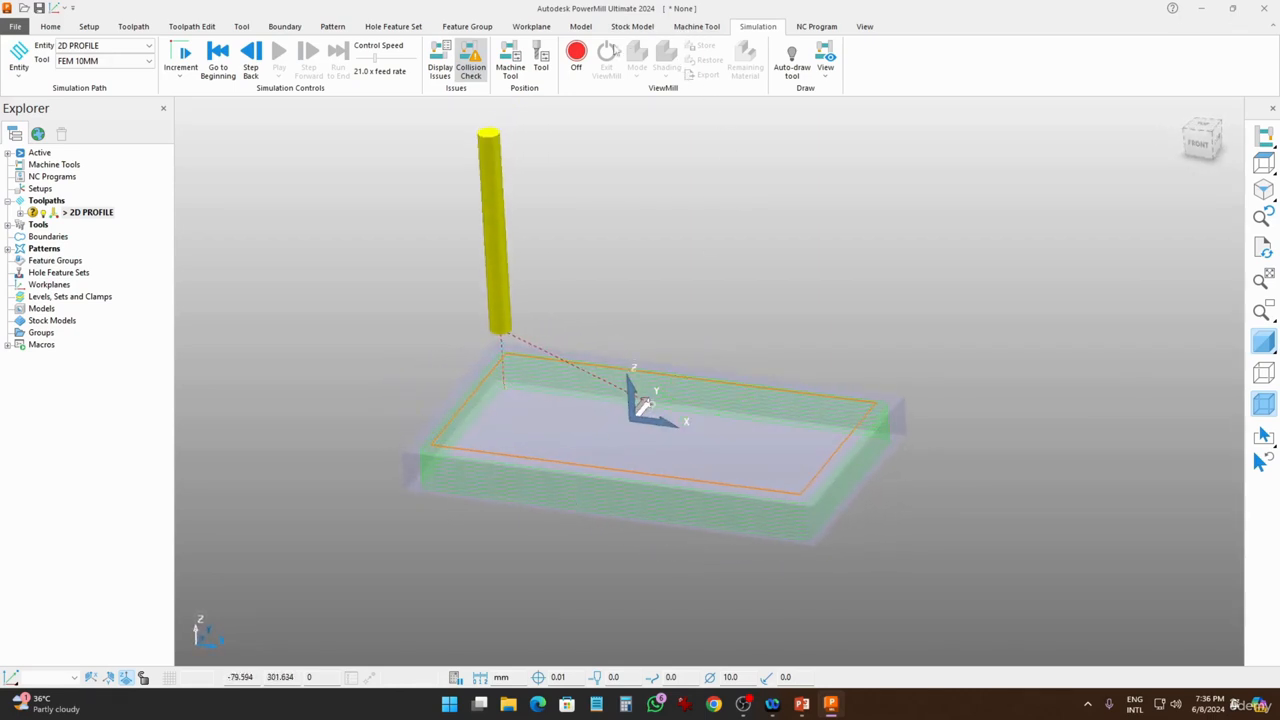
{"action": "left_click", "coordinate": [578, 55]}
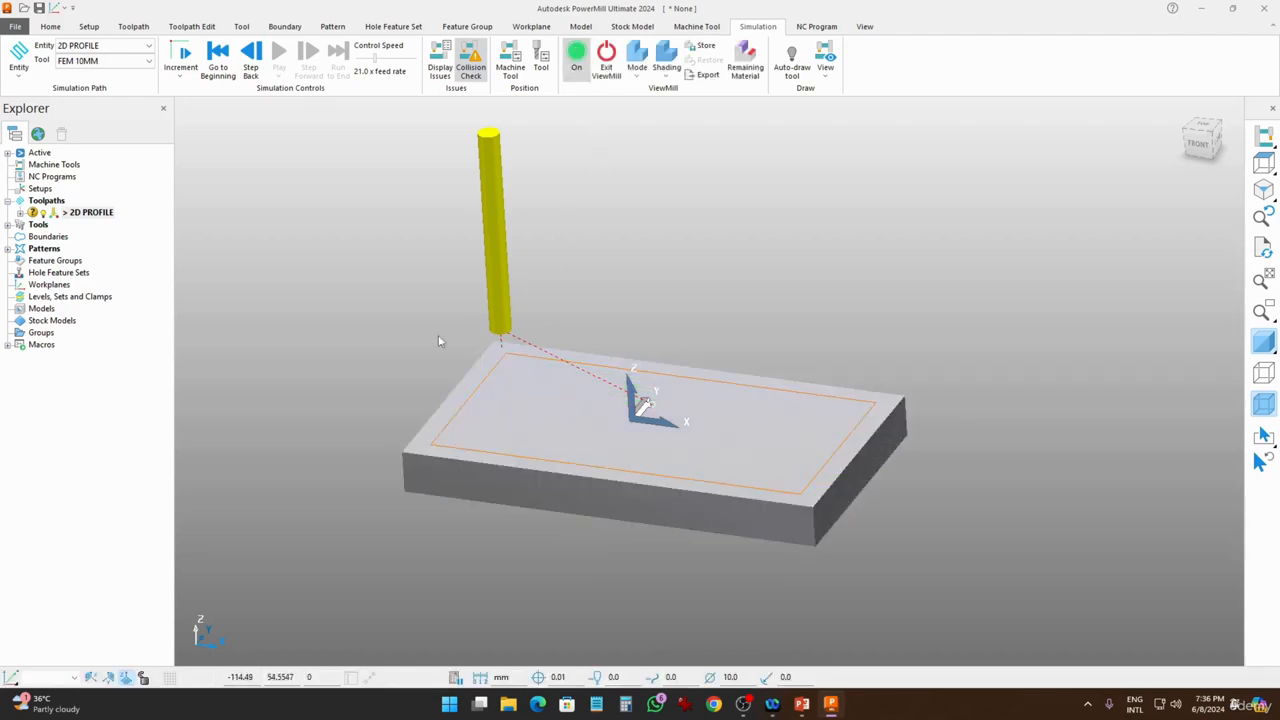
{"action": "left_click", "coordinate": [217, 55]}
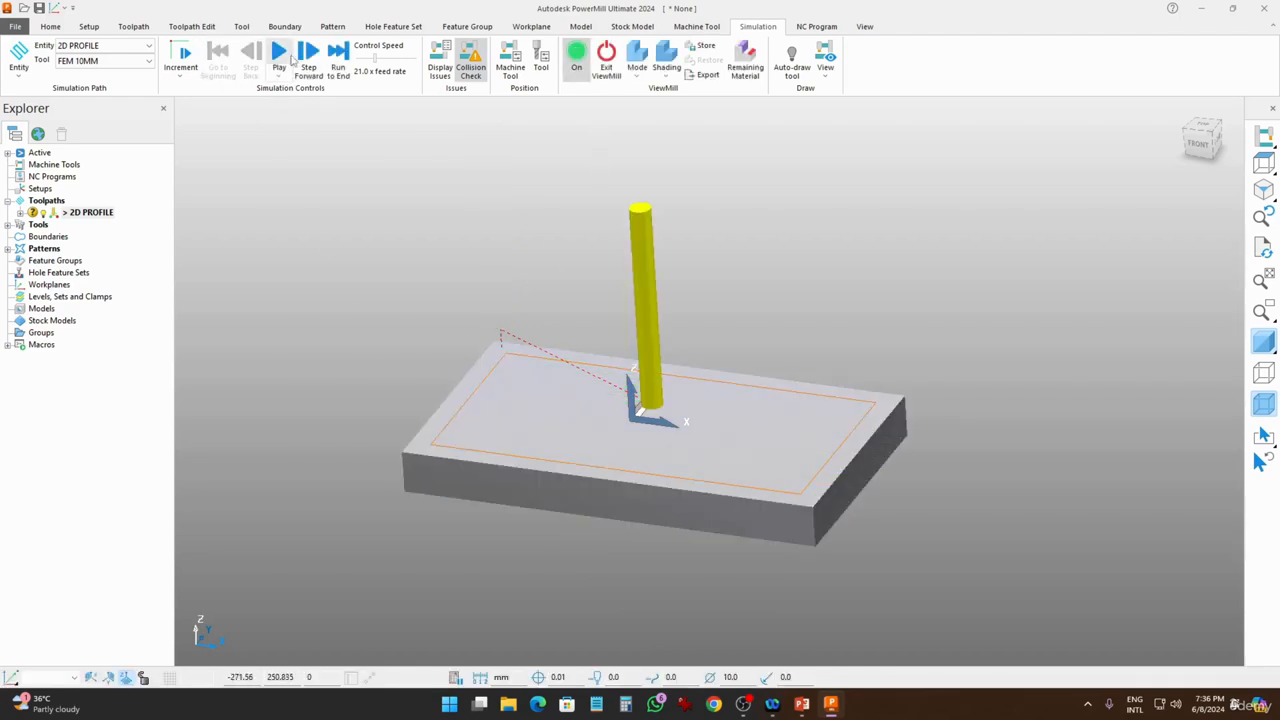
{"action": "left_click", "coordinate": [281, 54]}
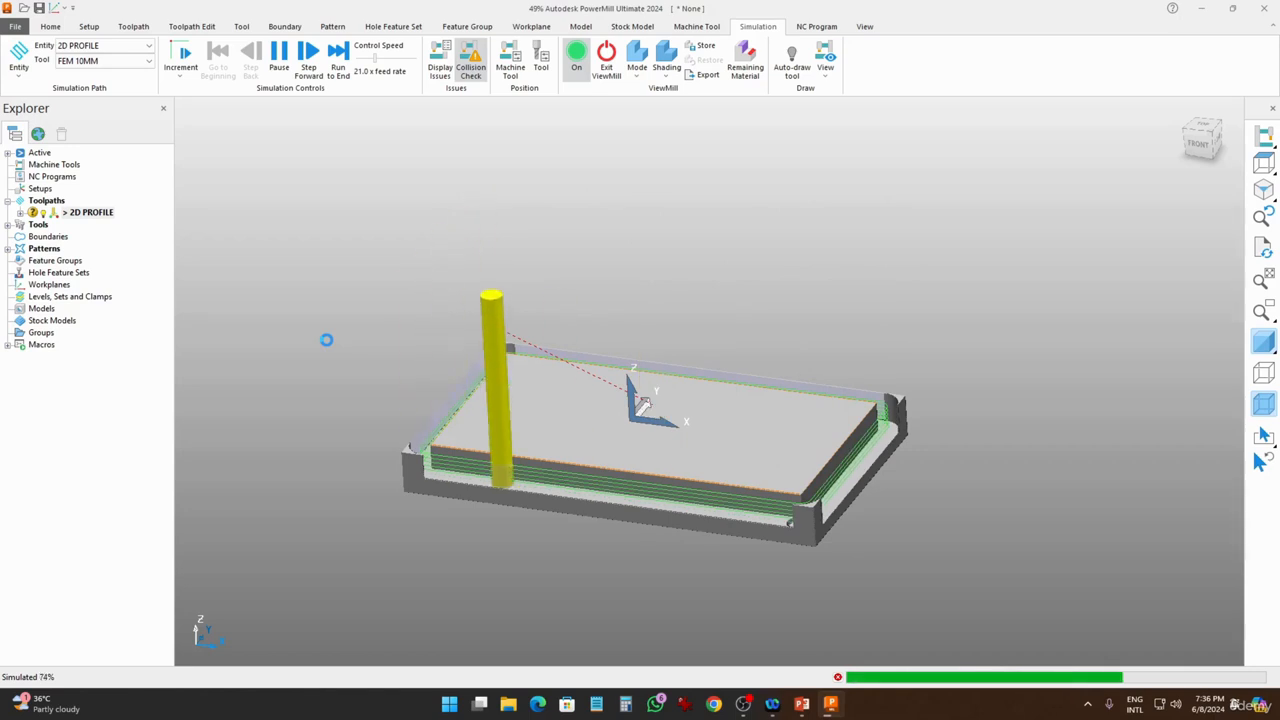
Examine the machined block from several angles, checking the profiled walls and the material left at the outer corners.
{"action": "middle_click_drag", "start_coordinate": [608, 386], "coordinate": [626, 460]}
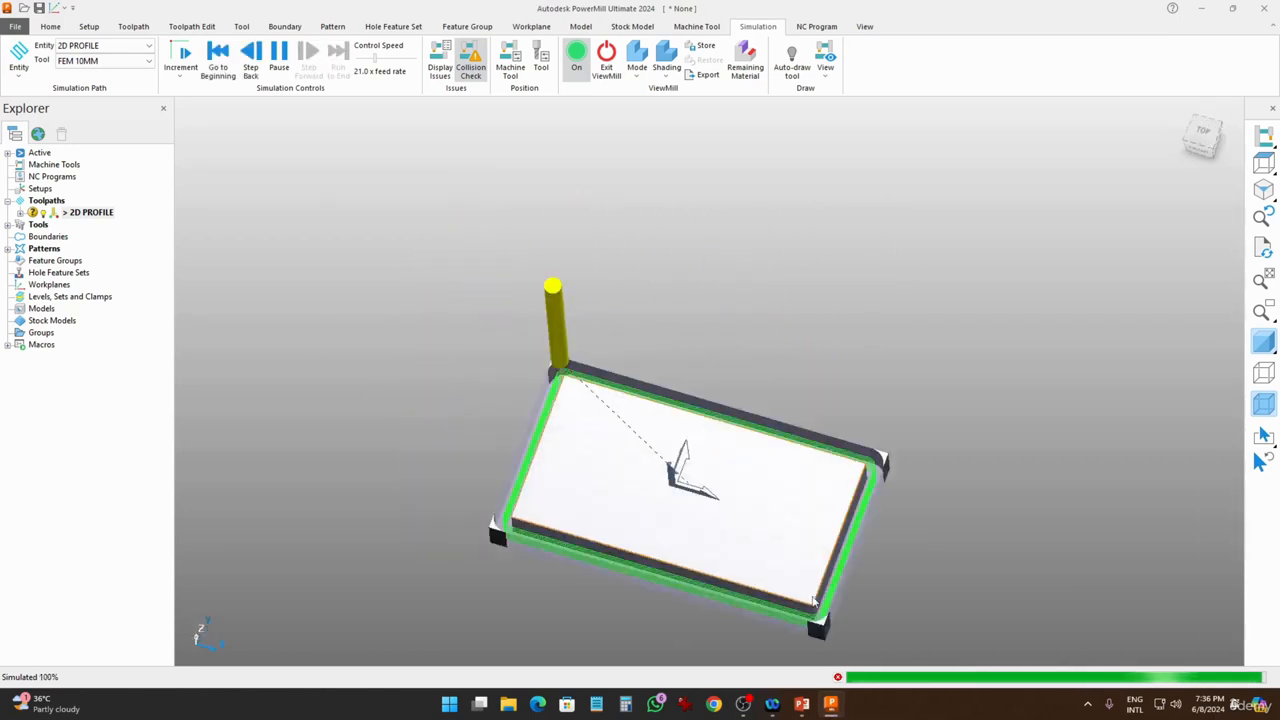
{"action": "middle_click_drag", "start_coordinate": [740, 612], "coordinate": [675, 487]}
{"action": "middle_click_drag", "start_coordinate": [760, 540], "coordinate": [707, 463], "text": "shift"}
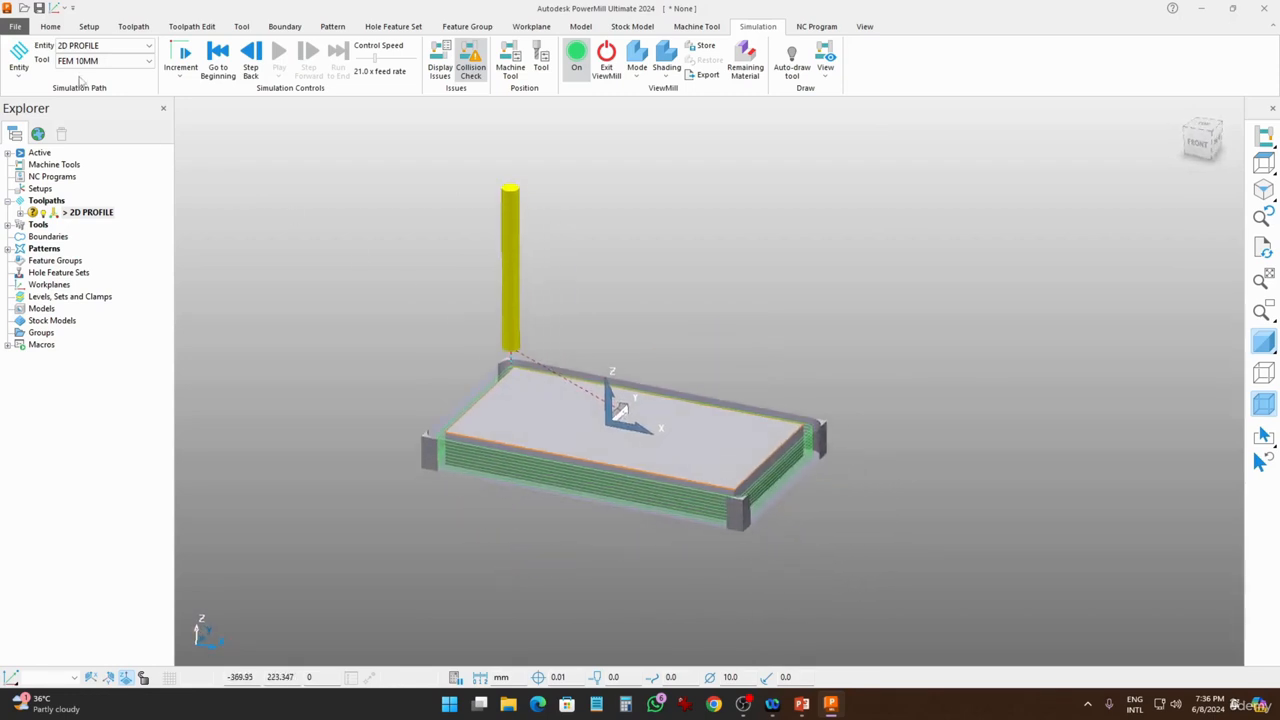
{"action": "middle_click_drag", "start_coordinate": [655, 386], "coordinate": [646, 380]}
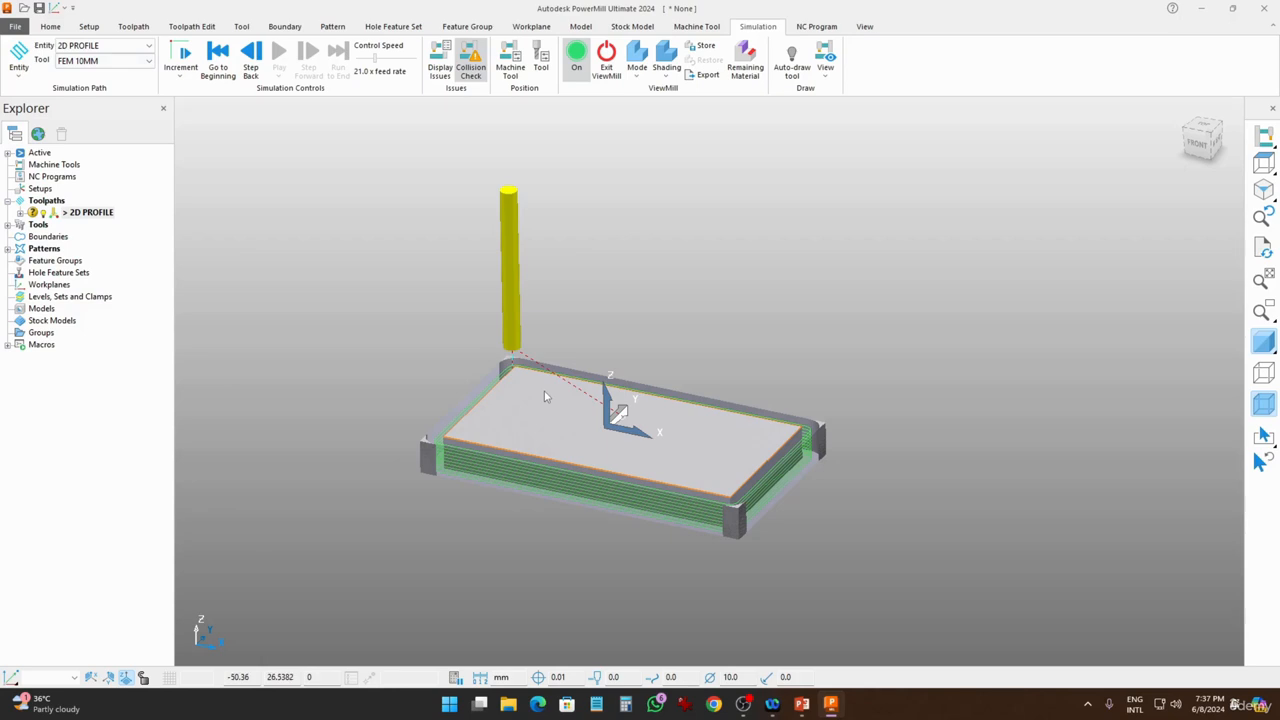
{"action": "scroll", "coordinate": [484, 464], "scroll_direction": "up", "scroll_amount": 4}
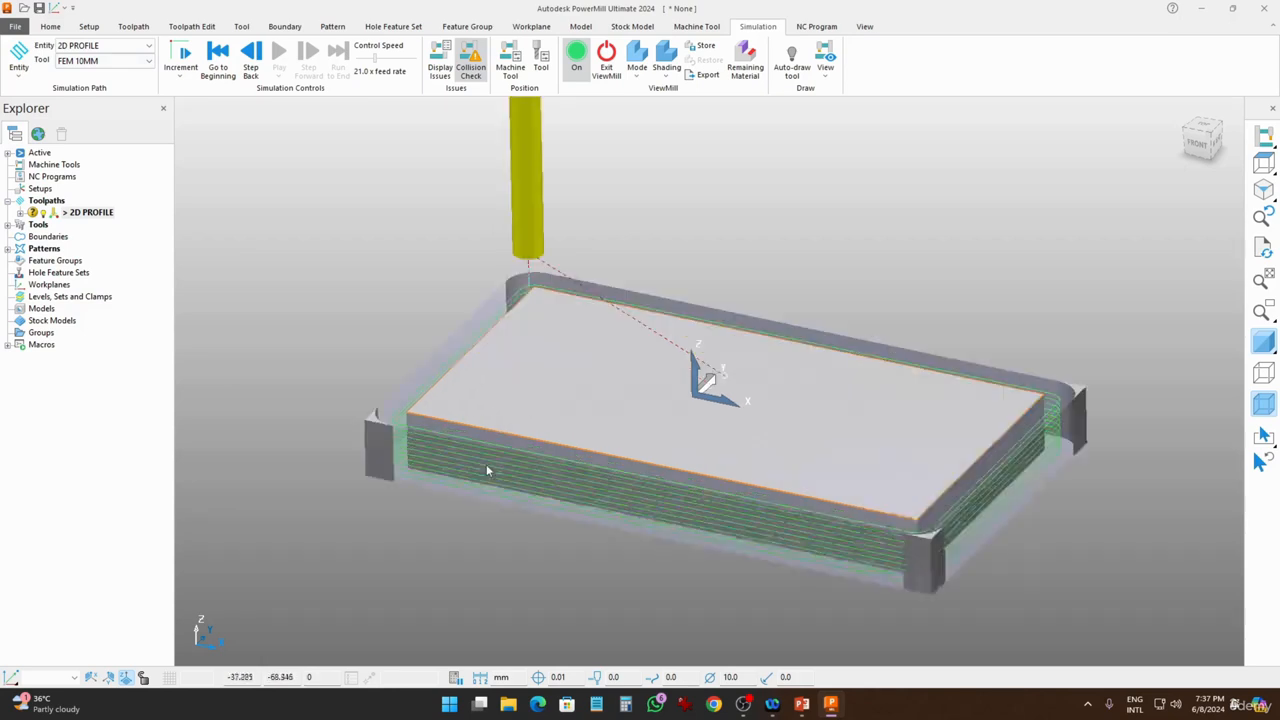
{"action": "scroll", "coordinate": [484, 462], "scroll_direction": "down", "scroll_amount": 3}
{"action": "middle_click_drag", "start_coordinate": [640, 474], "coordinate": [600, 430], "text": "shift"}
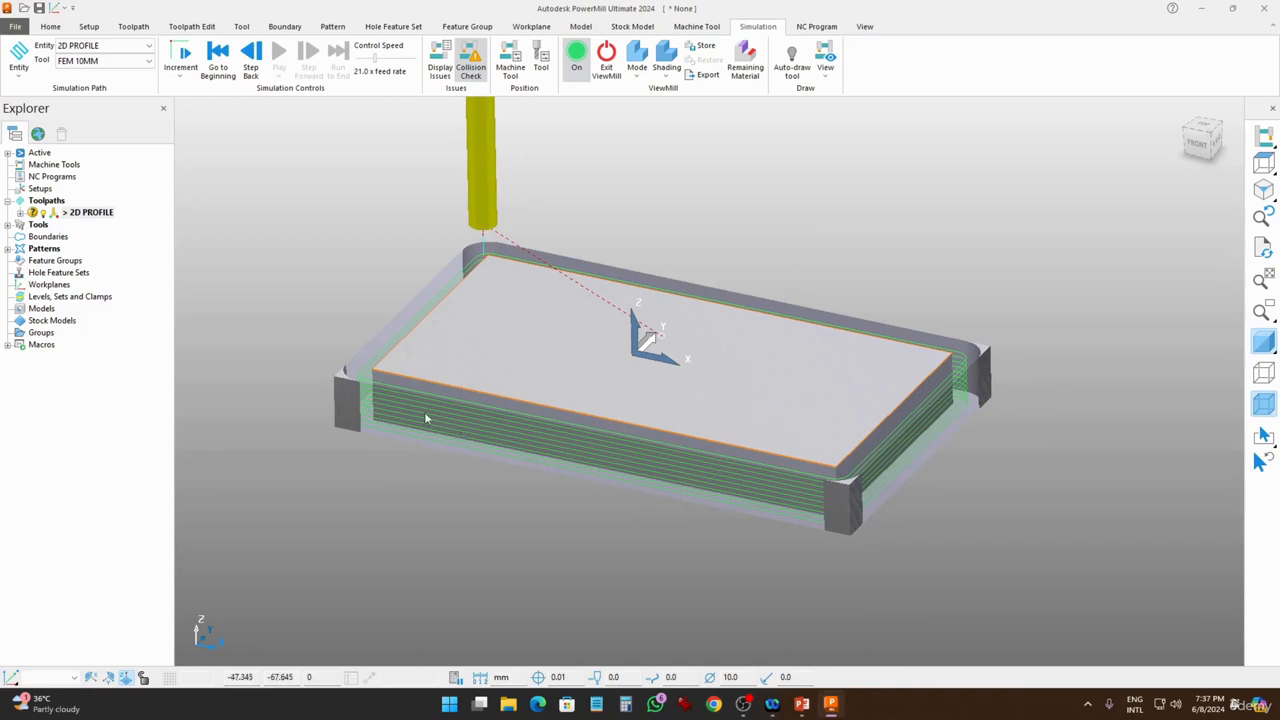
{"action": "middle_click_drag", "start_coordinate": [642, 417], "coordinate": [655, 463]}
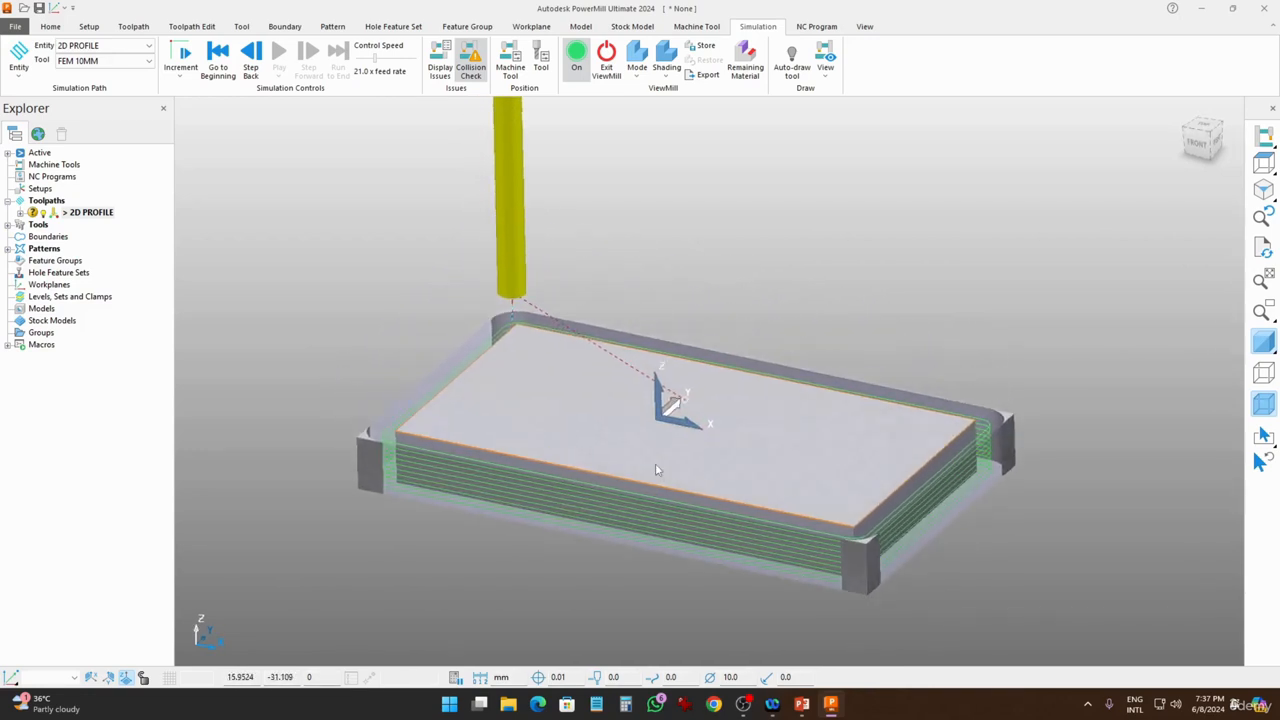